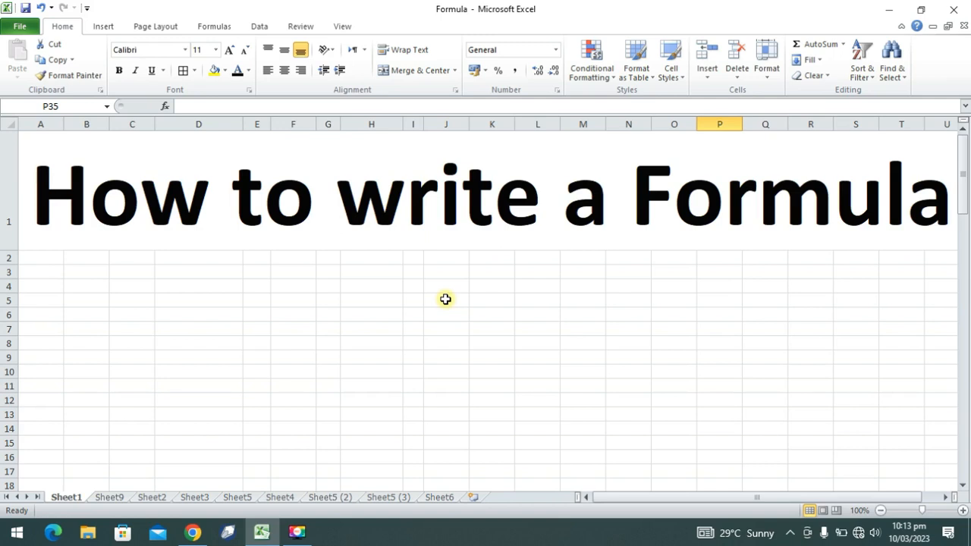
Step: Read through the formula notes on Sheet1 down to the simple formula examples and inspect the addition result's formula
key("Page_Up")
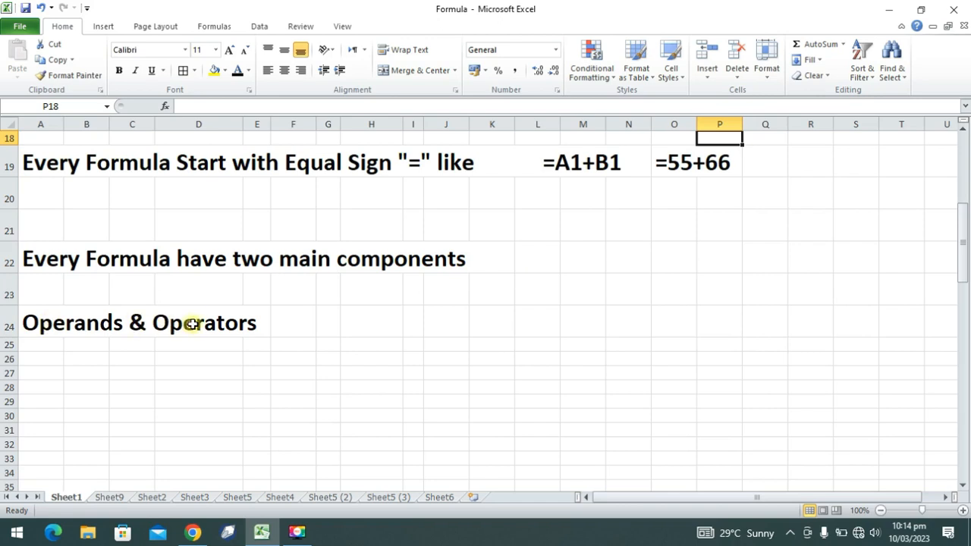
key("Page_Down")
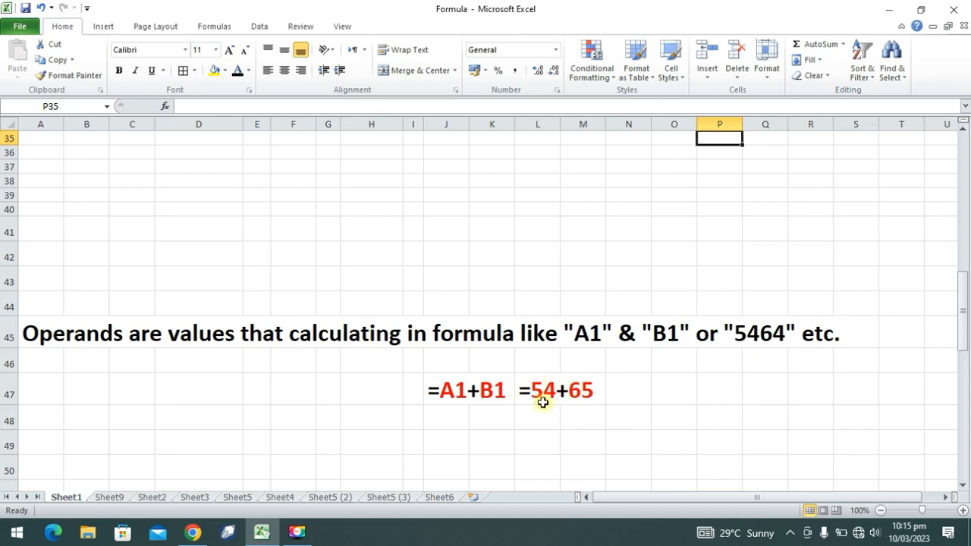
key("Page_Down")
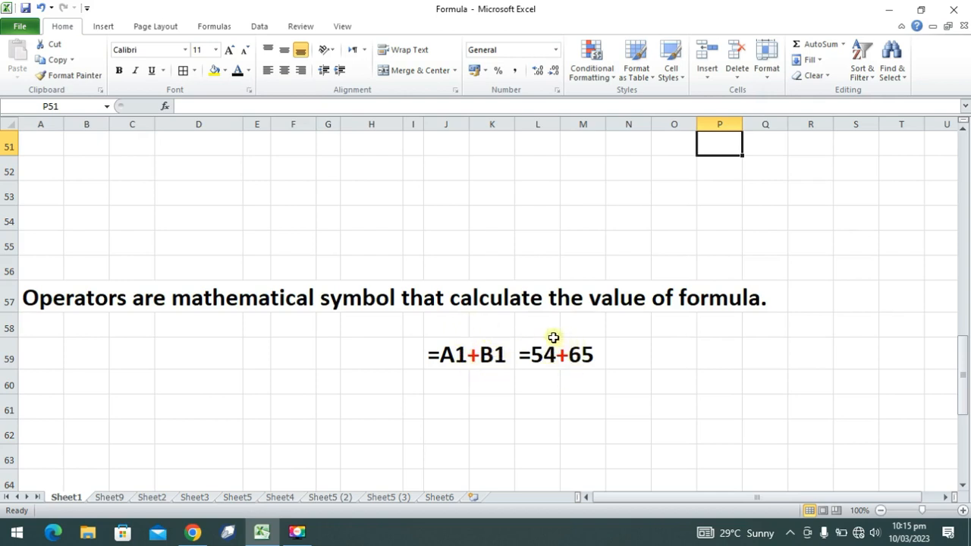
key("Page_Down")
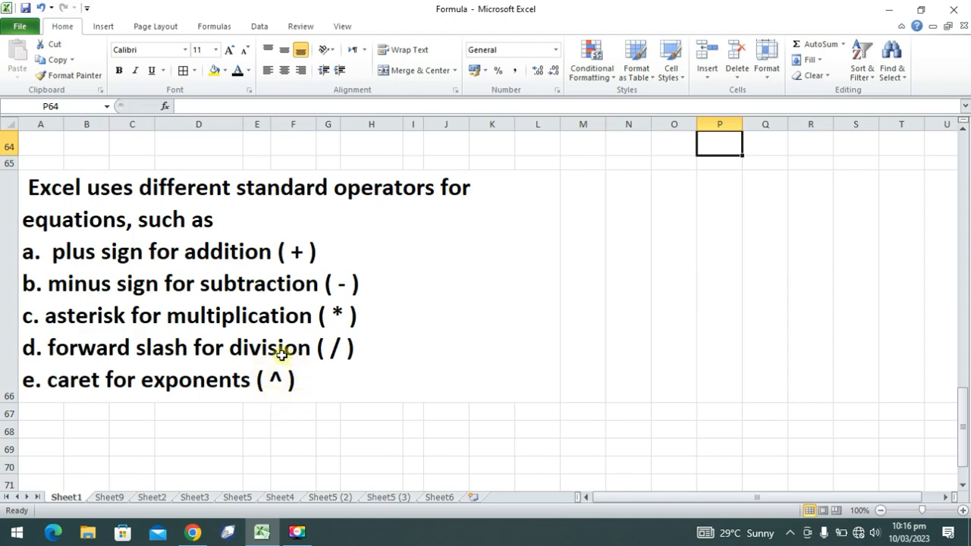
key("Page_Down")
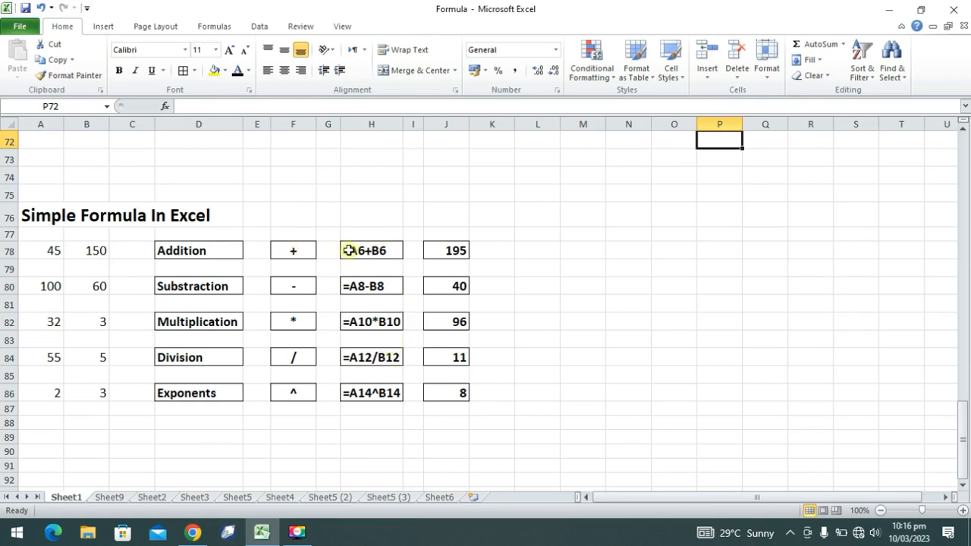
left_click(451, 250)
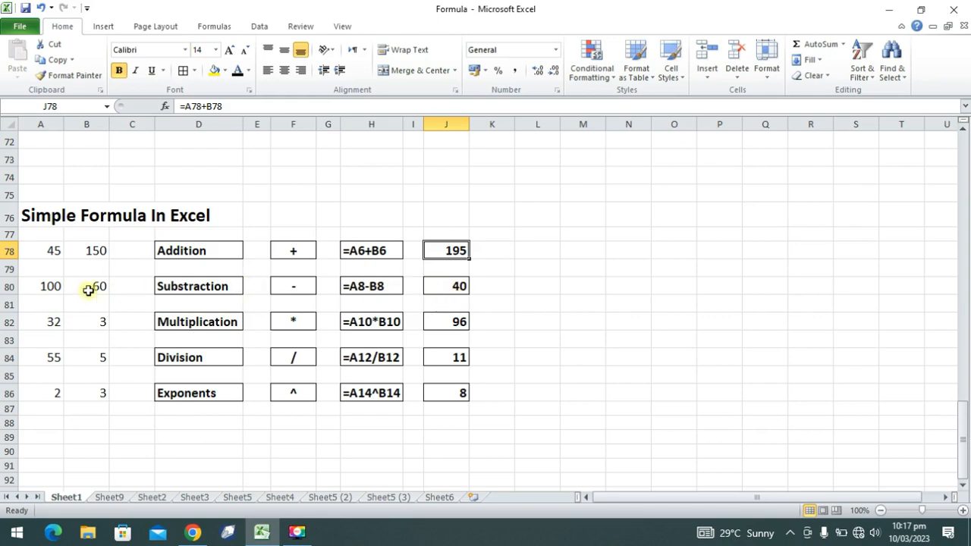
left_click(34, 323)
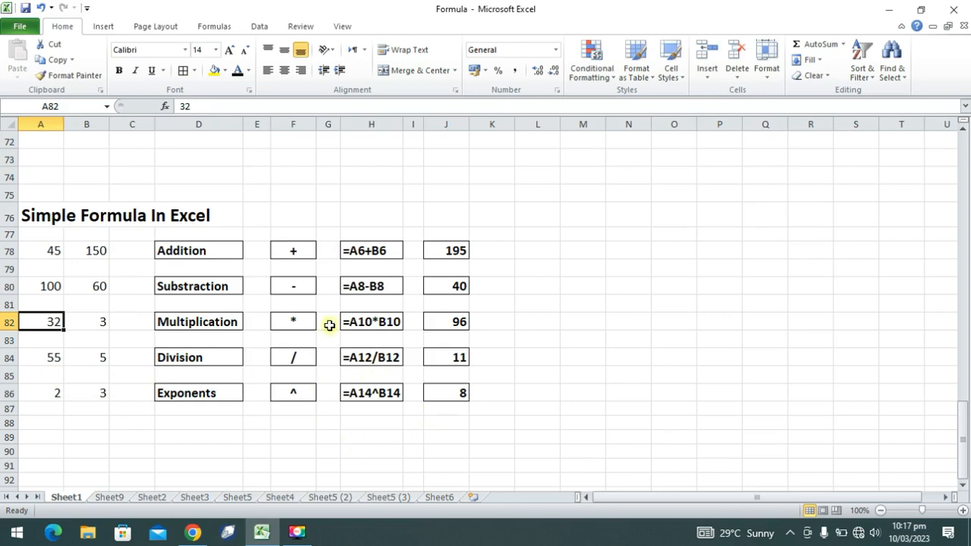
Step: Set the first addition operand in A78 to 100 and the first subtraction operand in A80 to 200
left_click(37, 252)
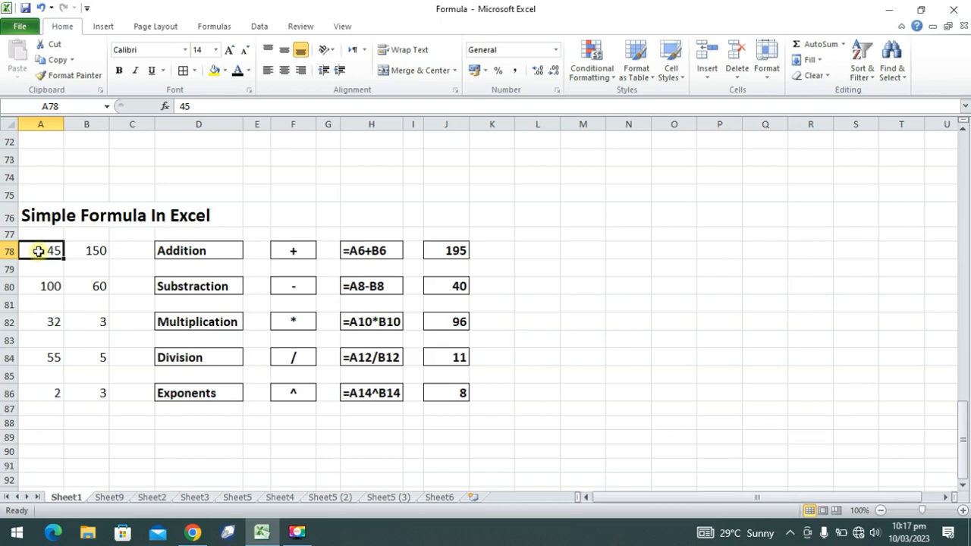
type("100")
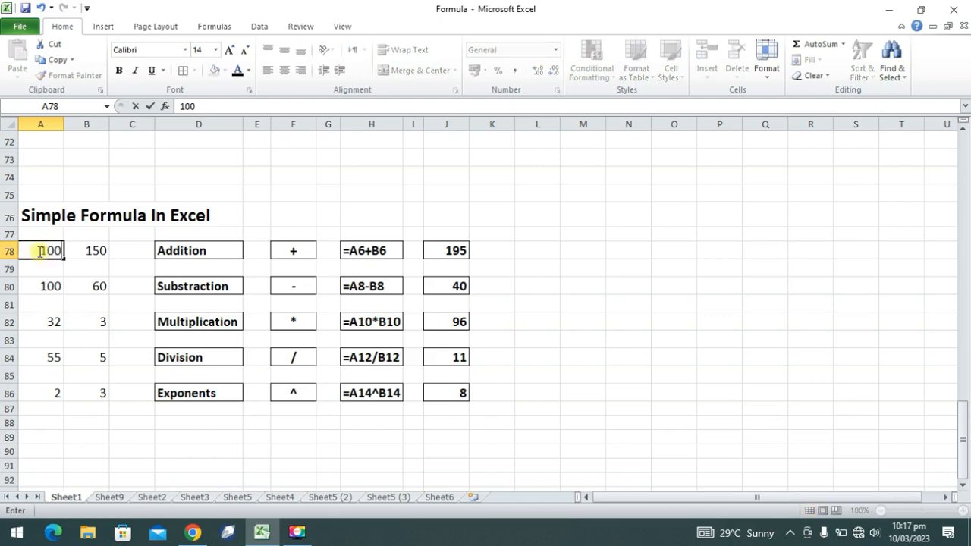
key("Return")
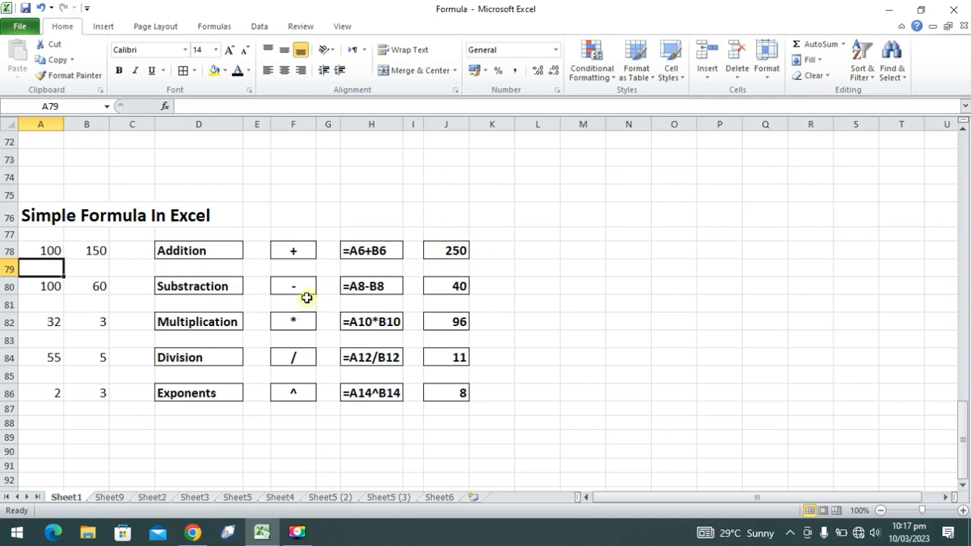
left_click(42, 284)
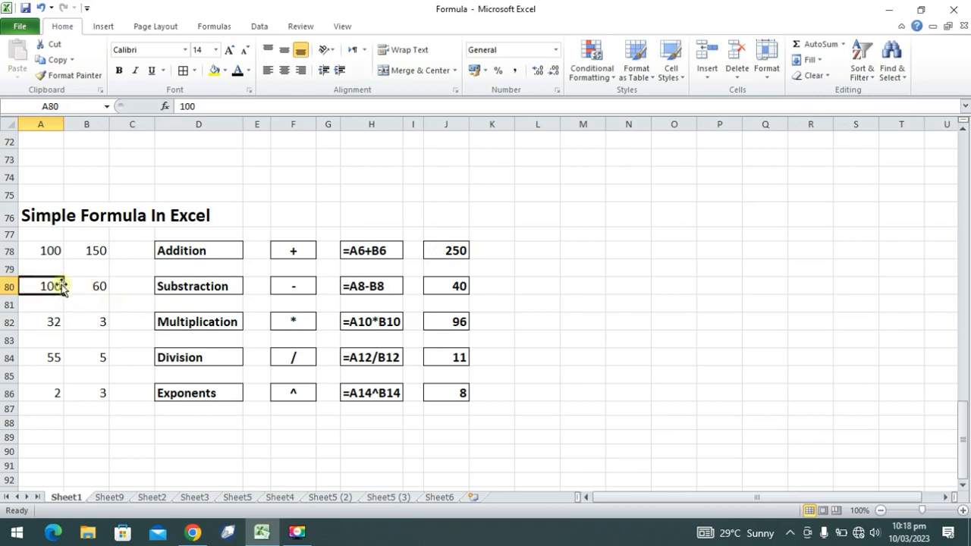
type("2")
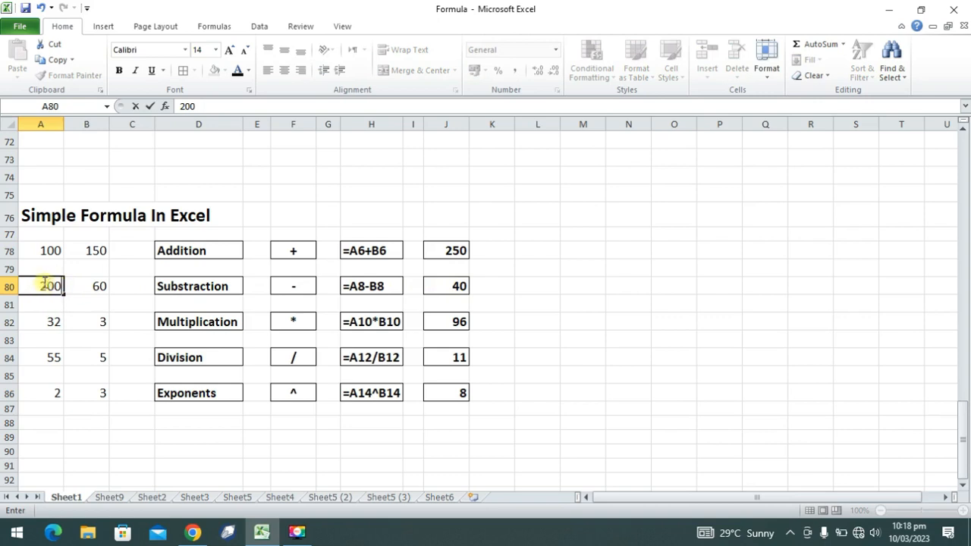
key("Return")
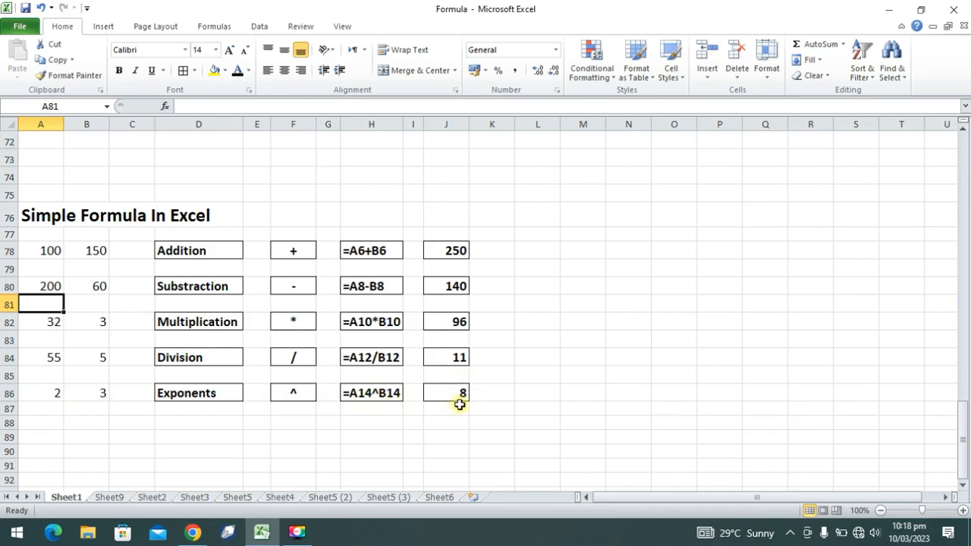
Step: Set the exponent value in B86 of the Exponents example to 4
left_click(91, 391)
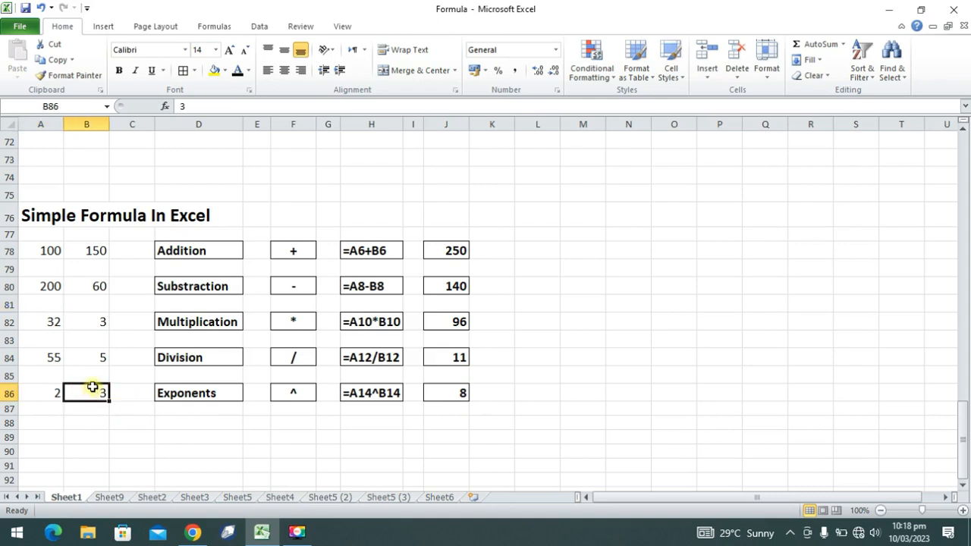
type("4")
key("Return")
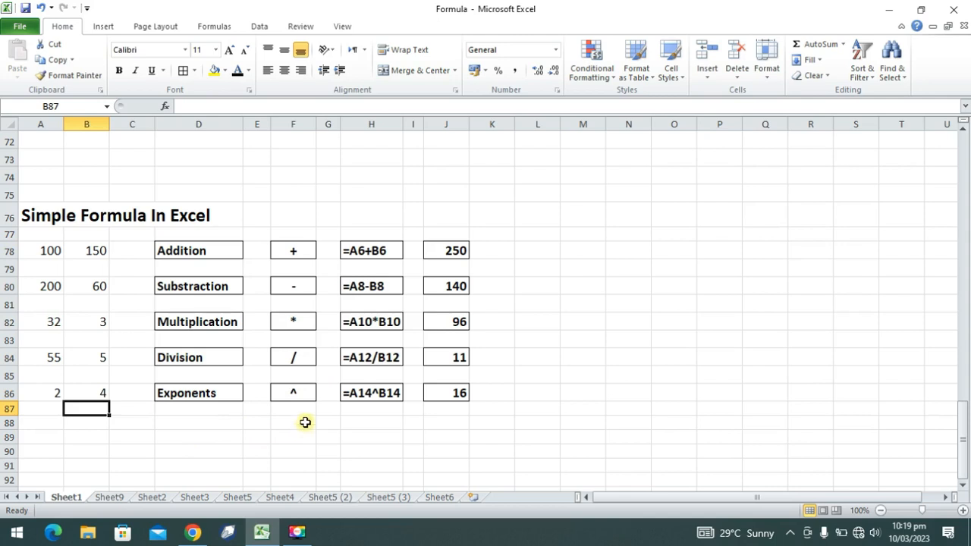
Step: Switch to Sheet9 and enlarge the font of the numbers in D6:E6 to 48
left_click(110, 498)
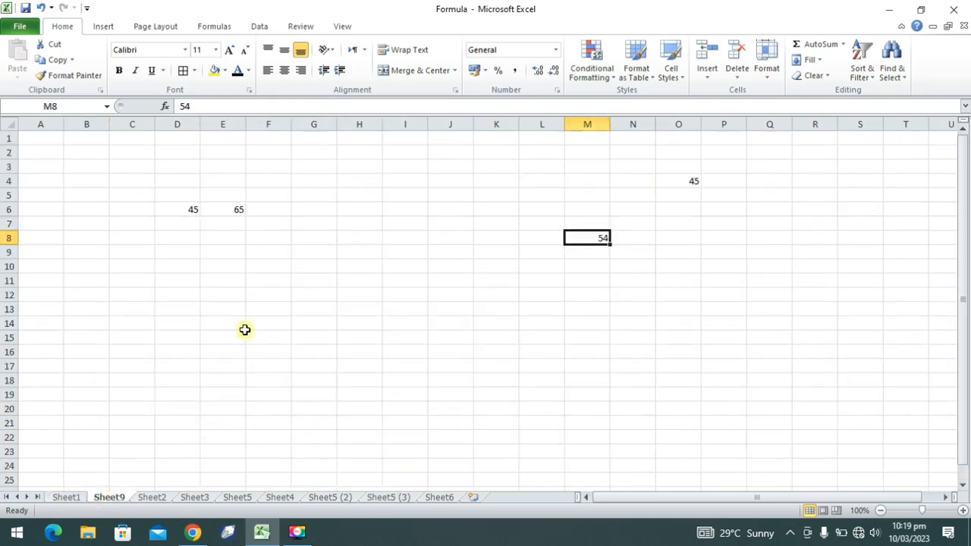
left_click_drag(186, 209, 234, 210)
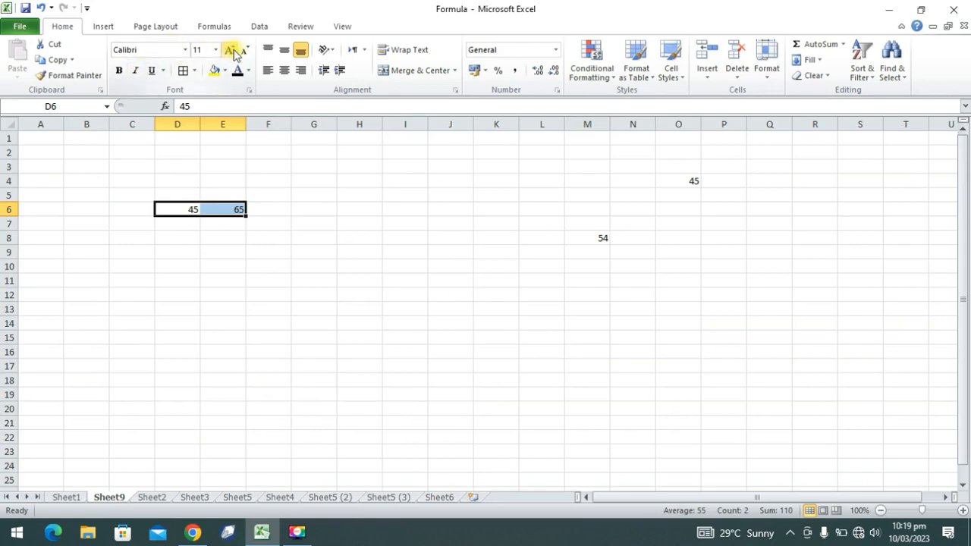
left_click(232, 50)
left_click(232, 50)
left_click(232, 50)
left_click(232, 50)
left_click(232, 50)
left_click(232, 50)
left_click(232, 50)
left_click(232, 50)
left_click(233, 50)
left_click(232, 50)
left_click(232, 50)
Step: Enter the formula =D6+E6 in cell F6 to add the two enlarged numbers
left_click(184, 232)
left_click(315, 242)
left_click(185, 233)
left_click(305, 228)
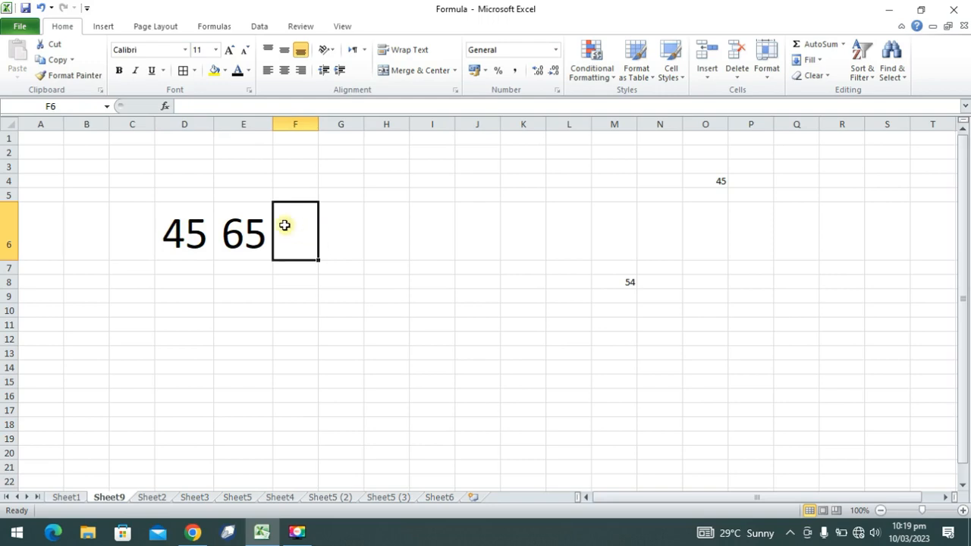
type("=")
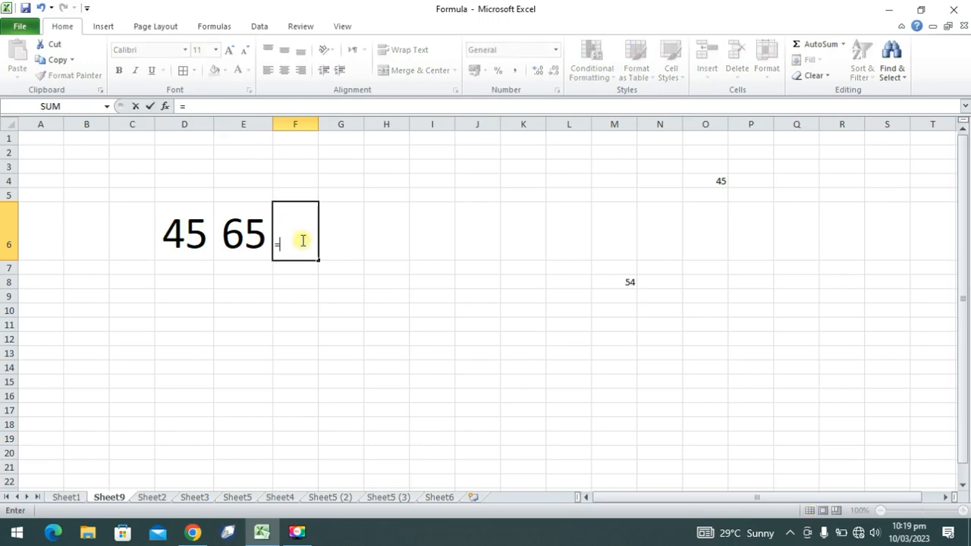
left_click(189, 237)
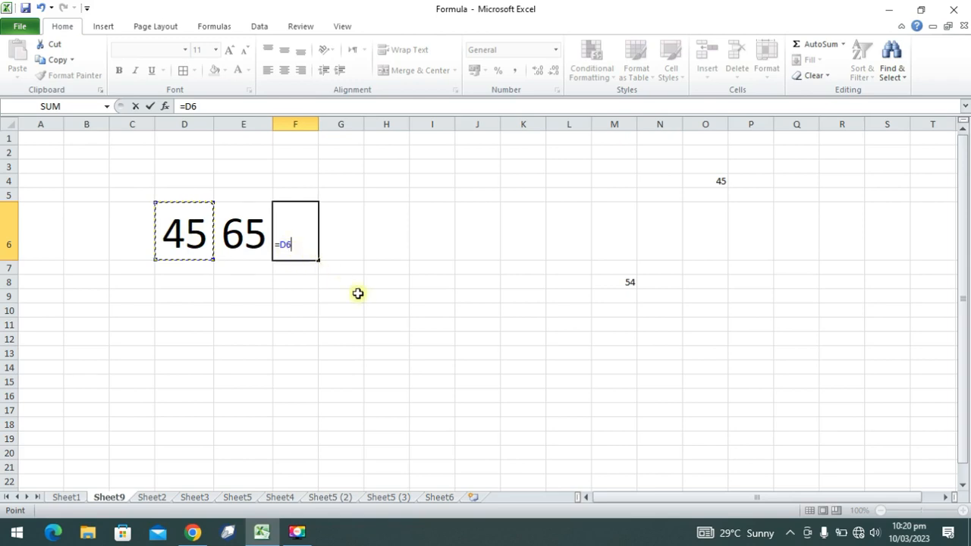
type("+")
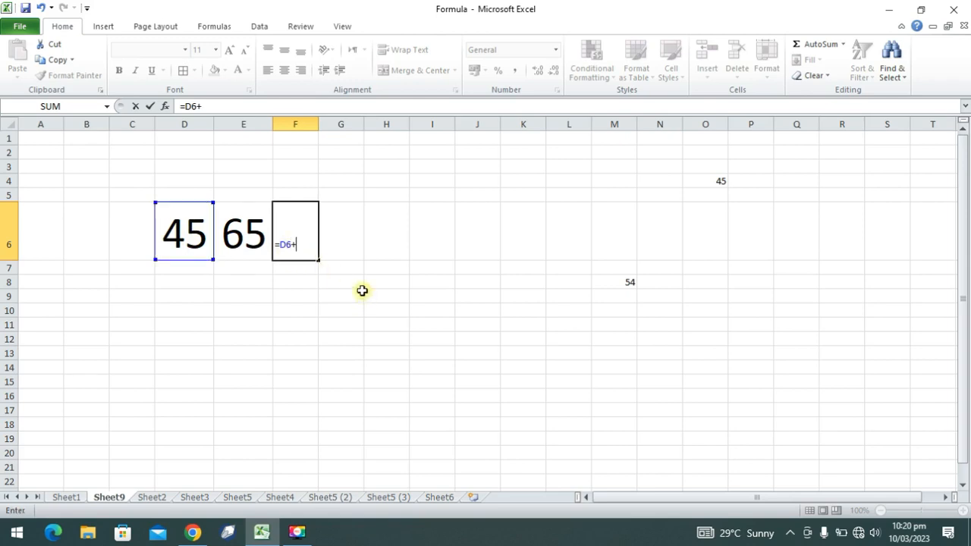
left_click(251, 226)
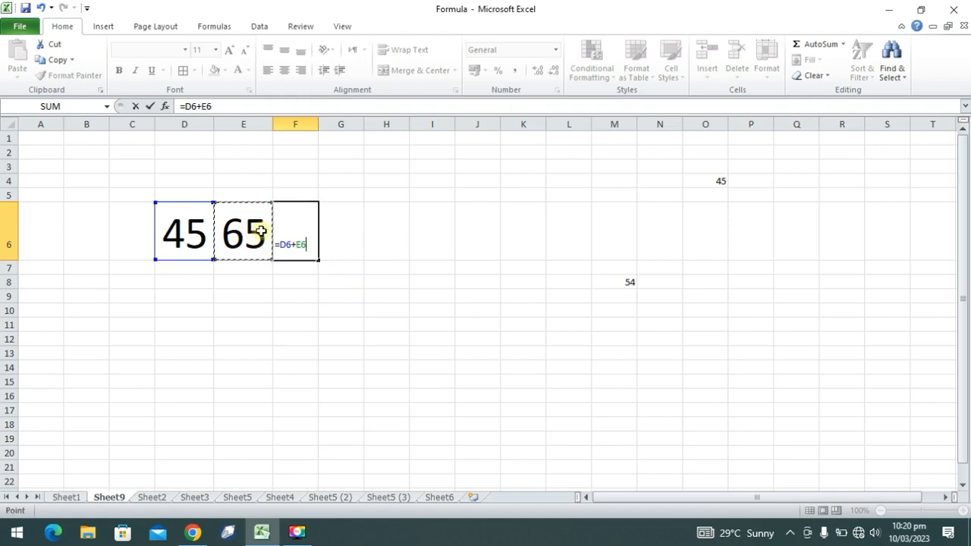
key("Return")
left_click(298, 247)
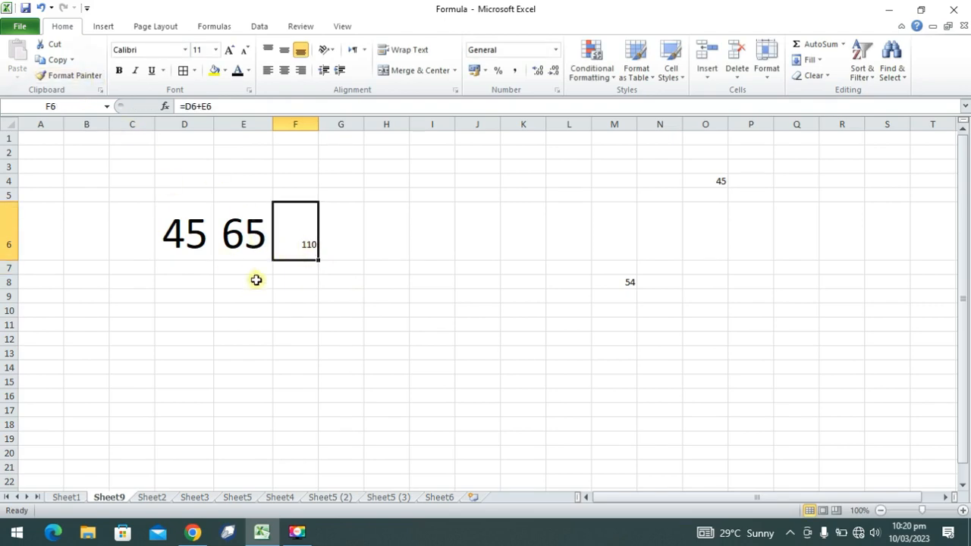
Step: Copy the formatting of E6 to F6 and widen column F to fit the enlarged result
left_click(247, 227)
left_click(73, 76)
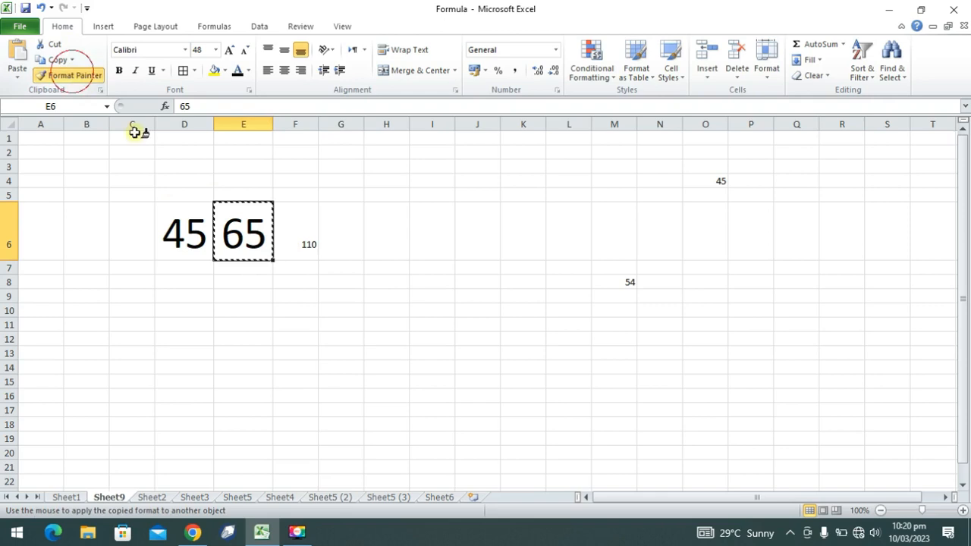
left_click(306, 240)
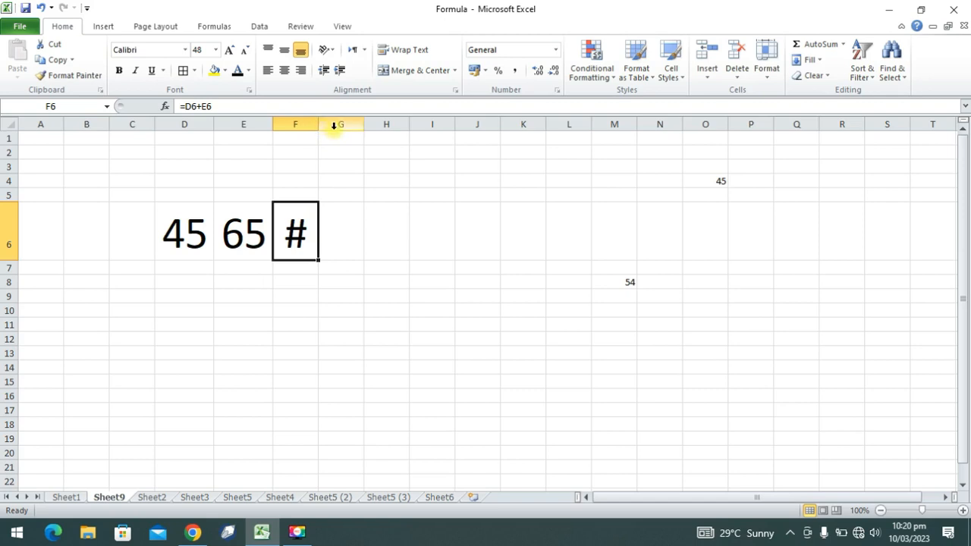
left_click_drag(321, 126, 371, 130)
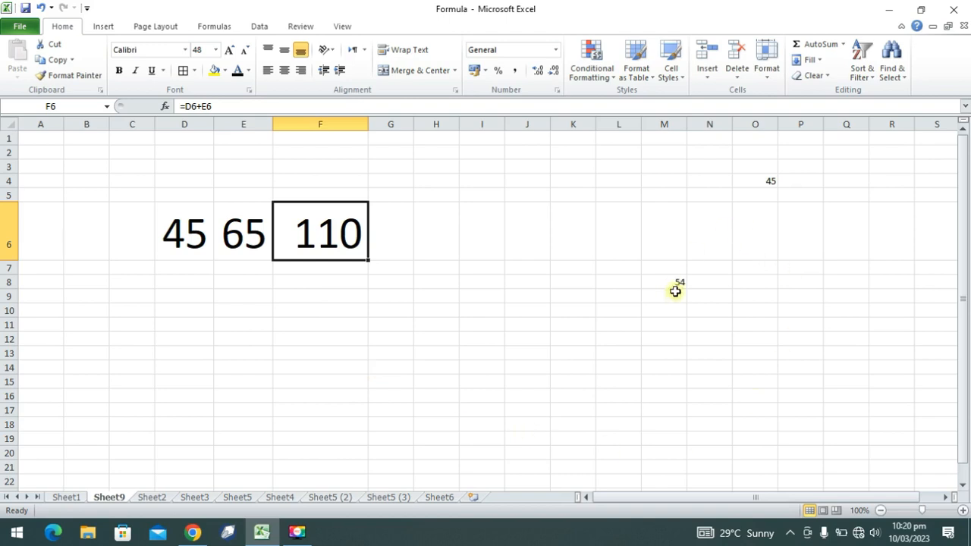
Step: Enter the formula =M8+O4+D6+E6 in cell F10 to add the four scattered values
left_click(200, 229)
left_click(250, 230)
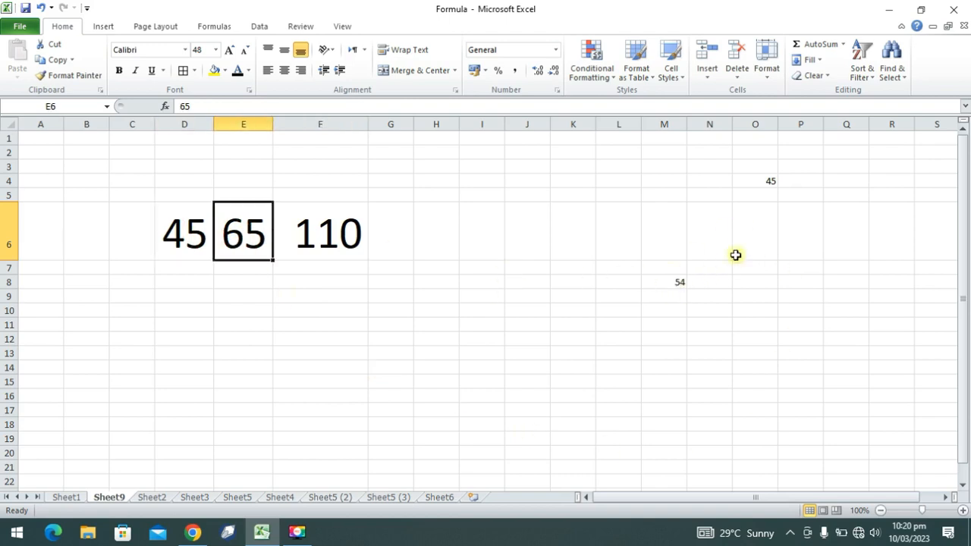
left_click(347, 311)
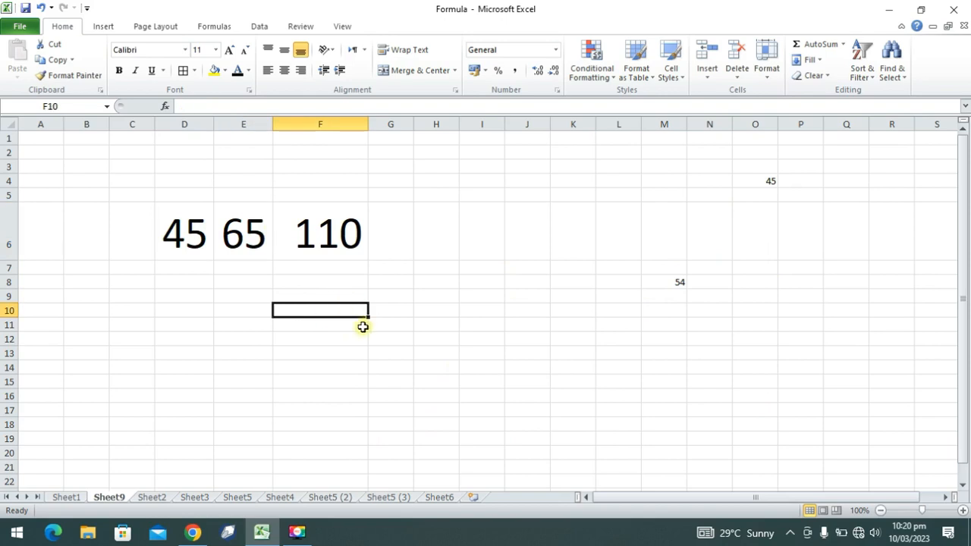
type("=")
left_click(676, 282)
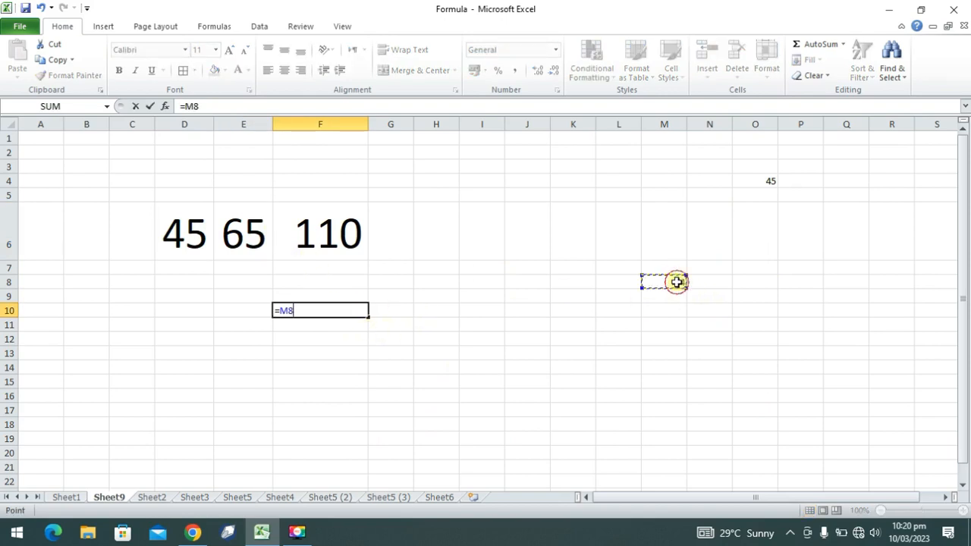
type("+")
left_click(766, 180)
type("+")
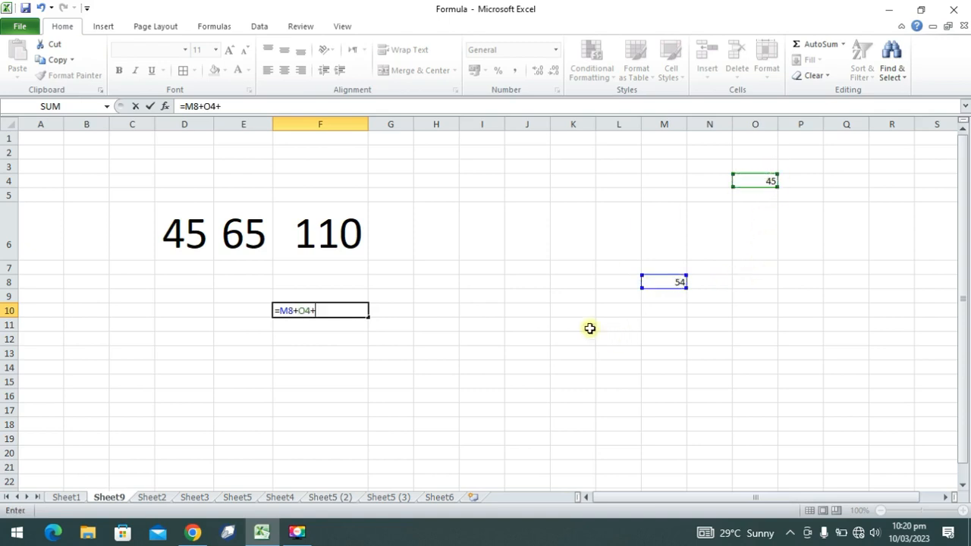
left_click(196, 227)
type("+")
left_click(261, 237)
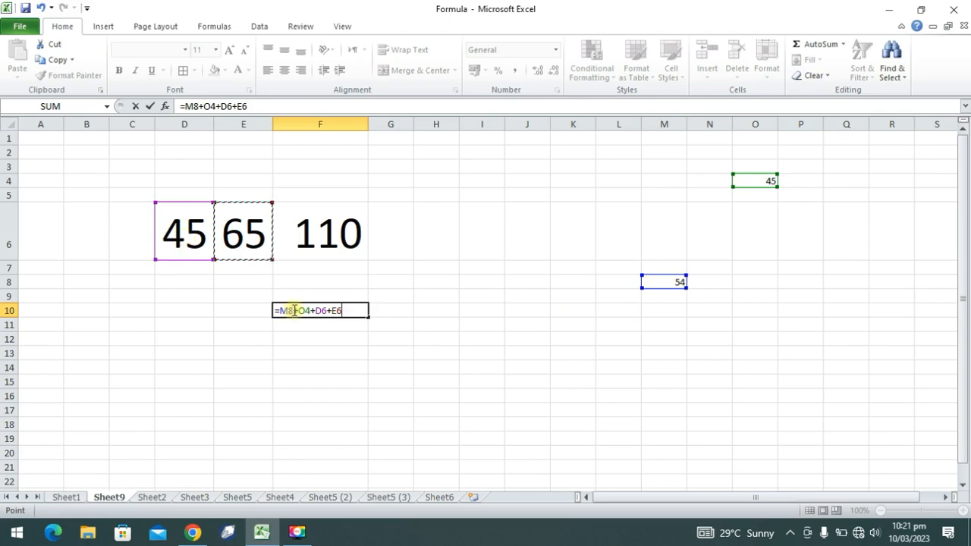
key("Return")
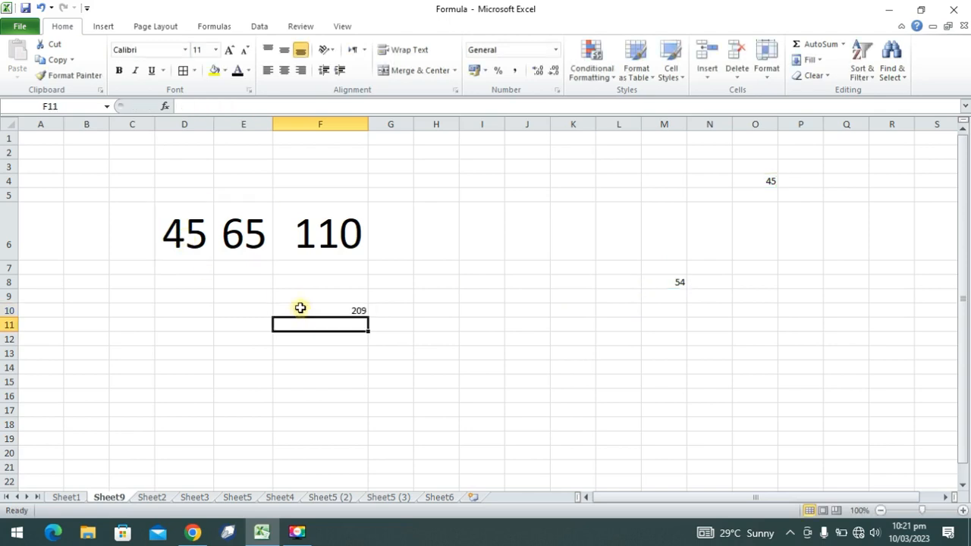
left_click(354, 308)
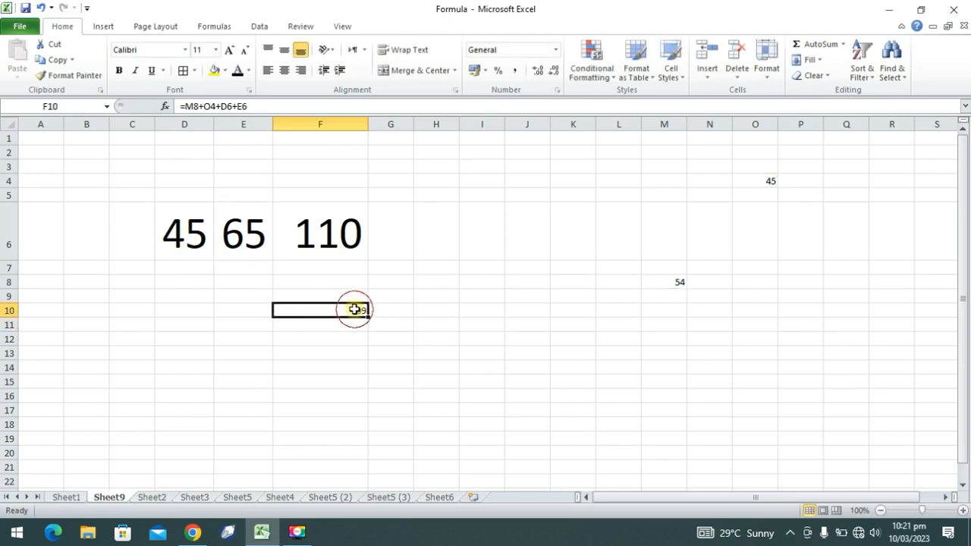
Step: Copy the formatting of F6 to the formula result in F10
left_click(308, 232)
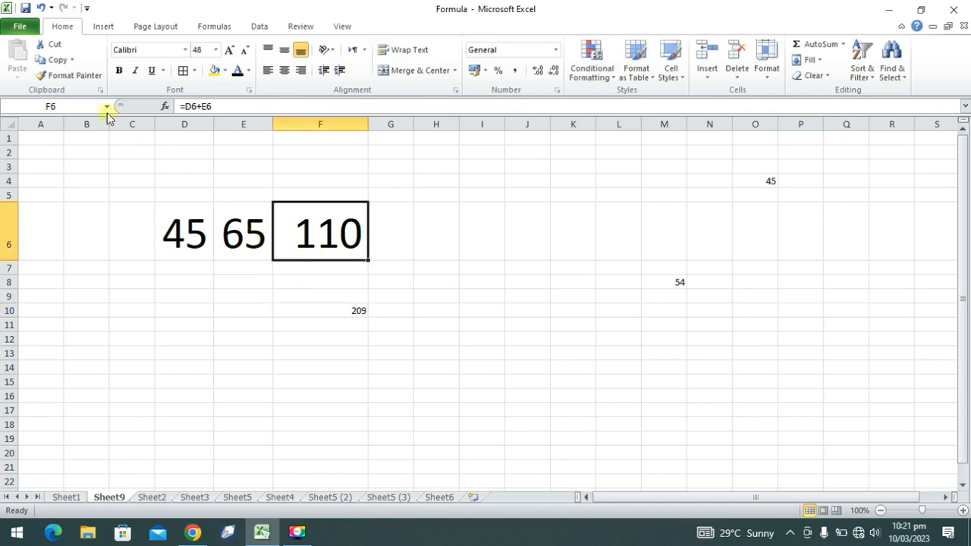
left_click(75, 75)
left_click(347, 310)
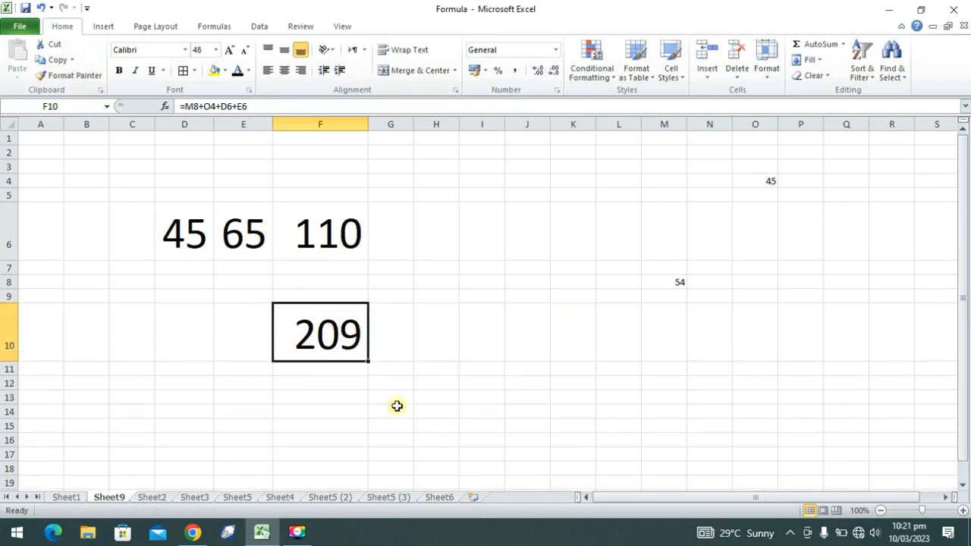
Step: Remove D6 from the formula in cell F10 so that it reads =M8+O4+E6
left_click(429, 395)
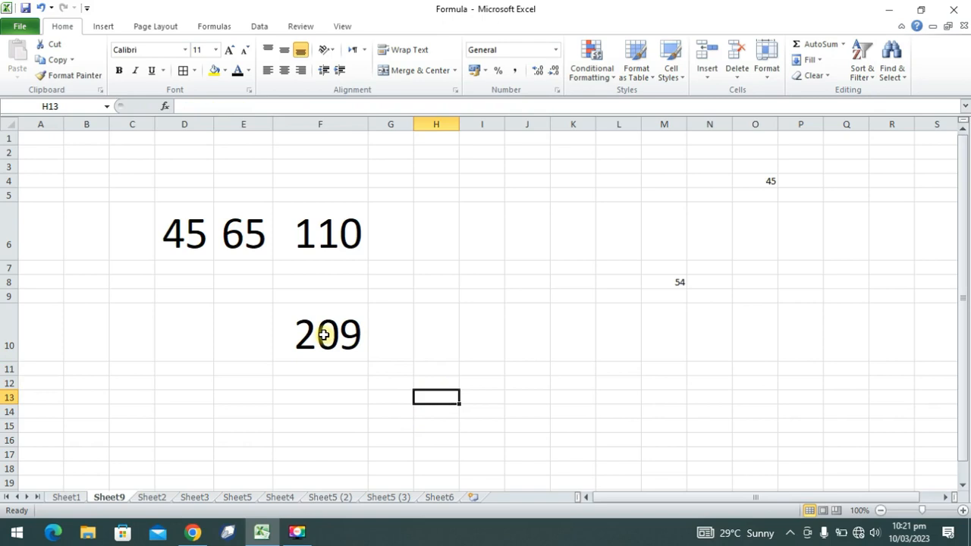
left_click(324, 335)
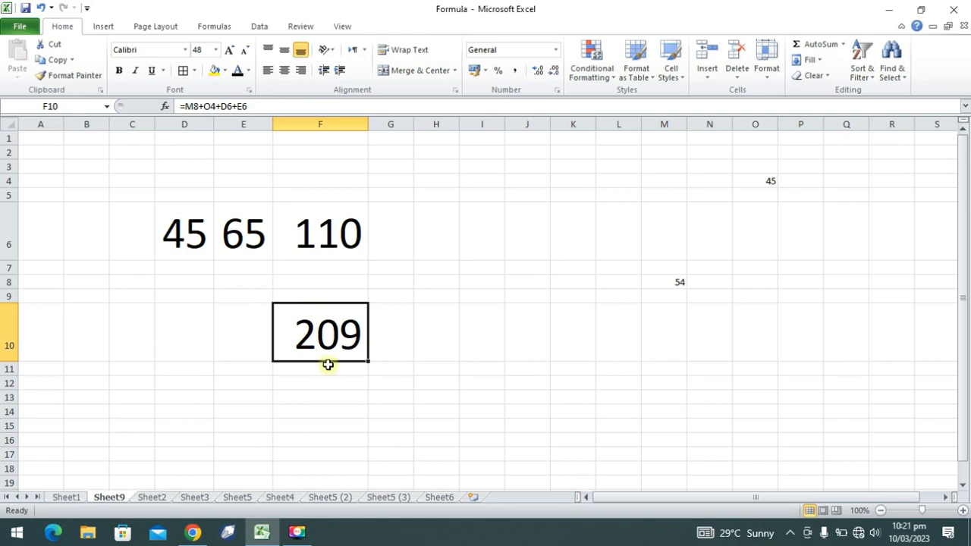
double_click(330, 326)
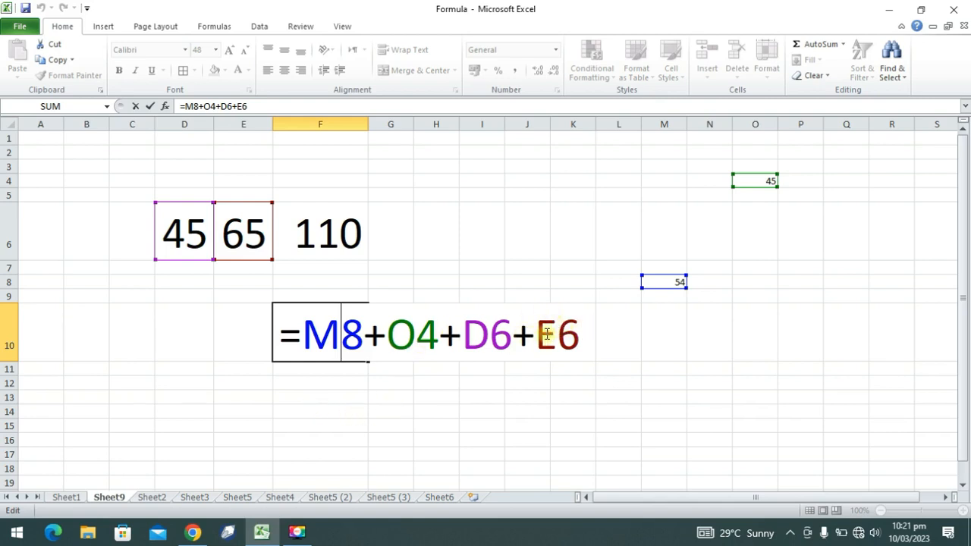
left_click(512, 338)
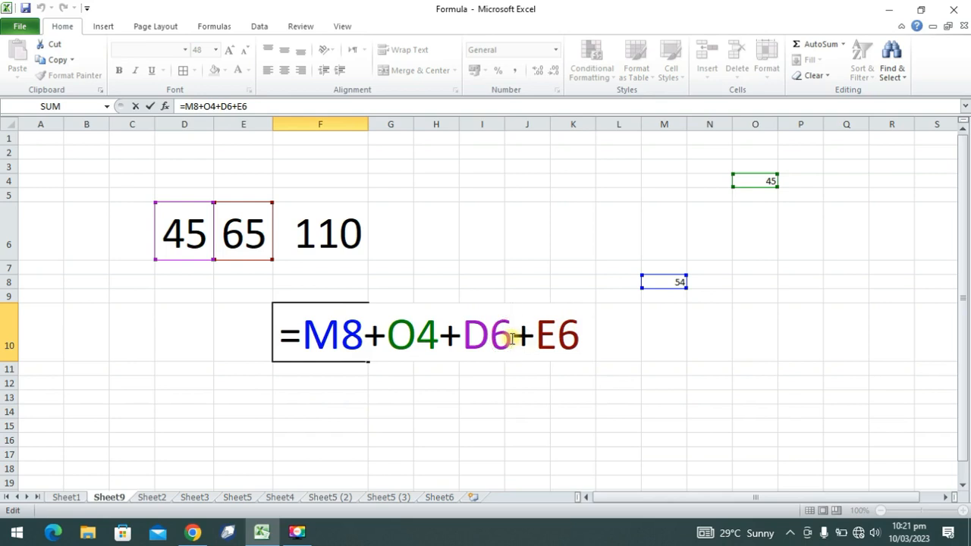
key("BackSpace")
key("BackSpace")
key("BackSpace")
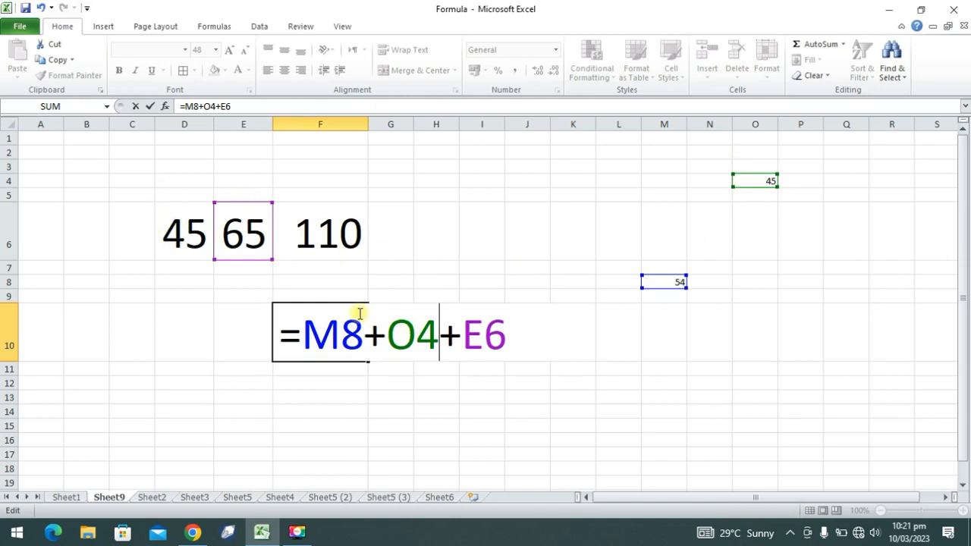
key("Return")
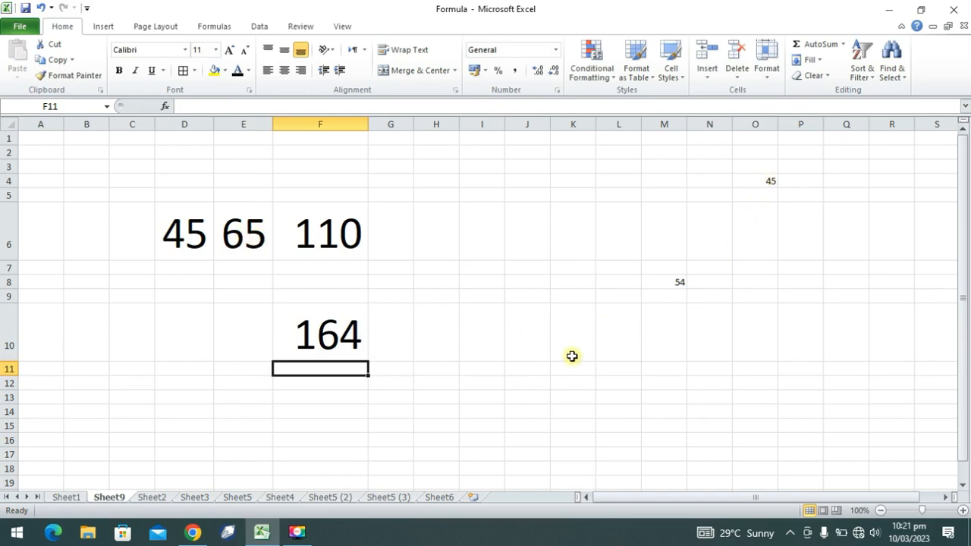
Step: Enter a formula in cell F13 that adds values across worksheets, =Sheet2!C5+Sheet9!F6
scroll(580, 361, "down", 1)
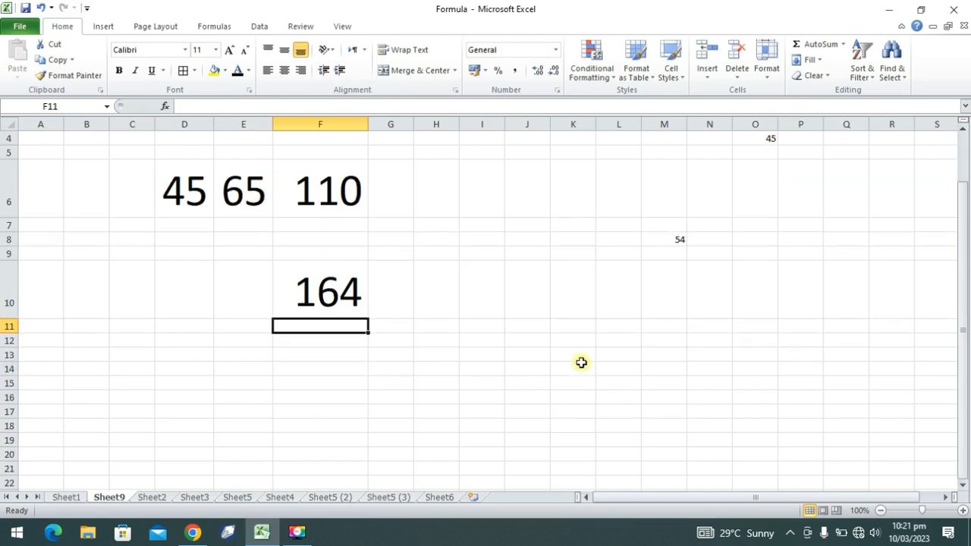
scroll(581, 362, "down", 1)
left_click(300, 268)
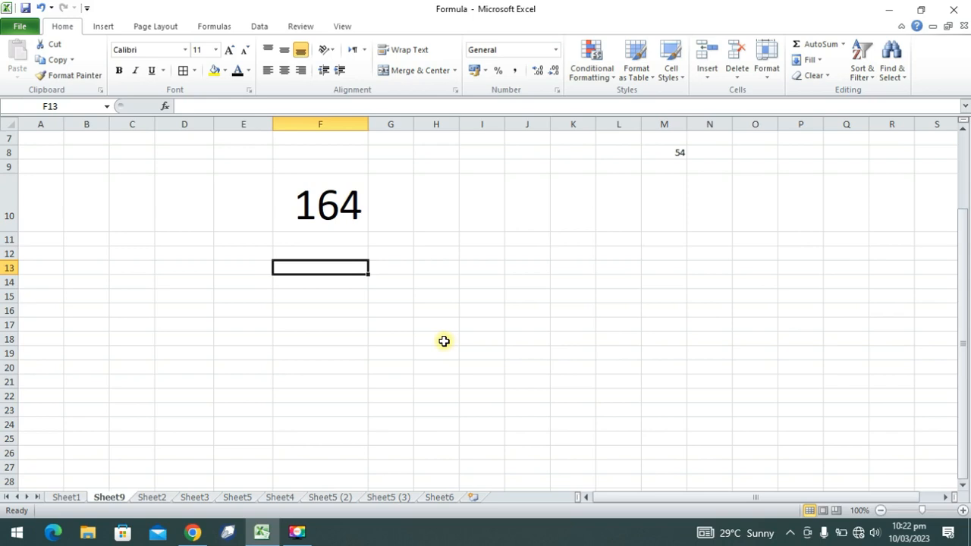
type("=")
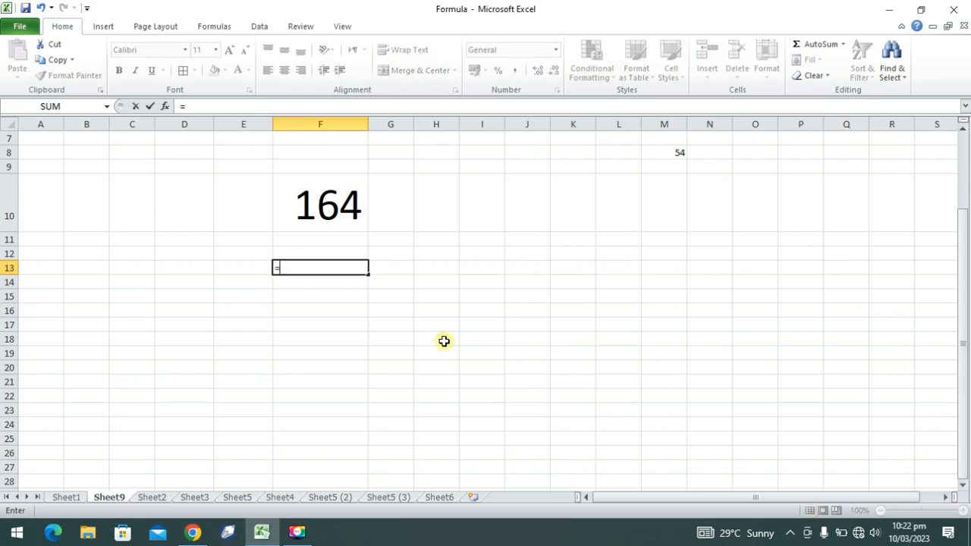
left_click(316, 208)
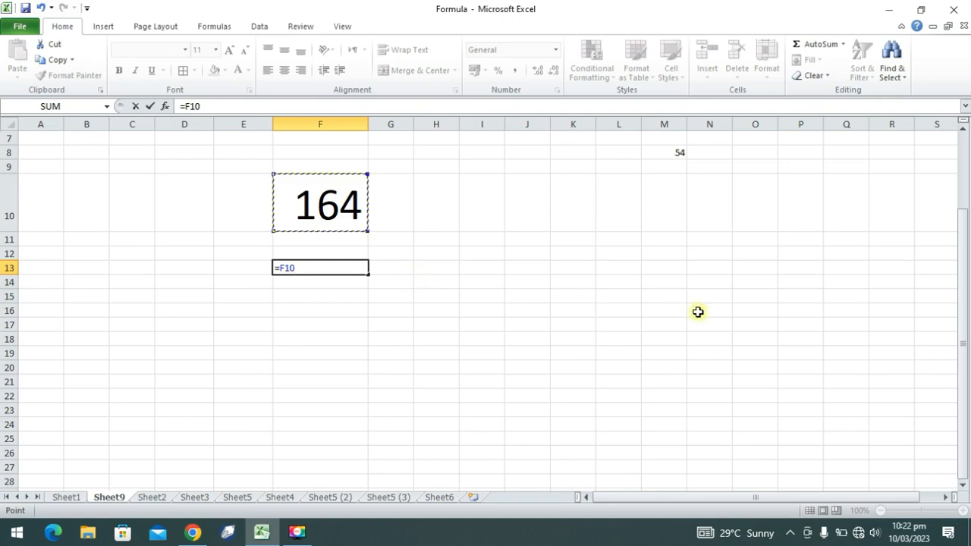
left_click(149, 497)
left_click(145, 195)
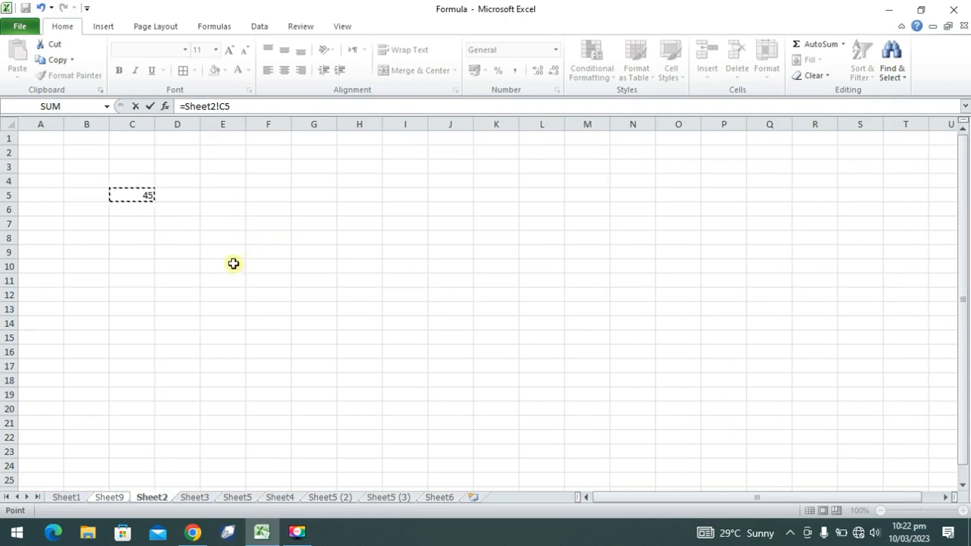
left_click(195, 497)
left_click(278, 209)
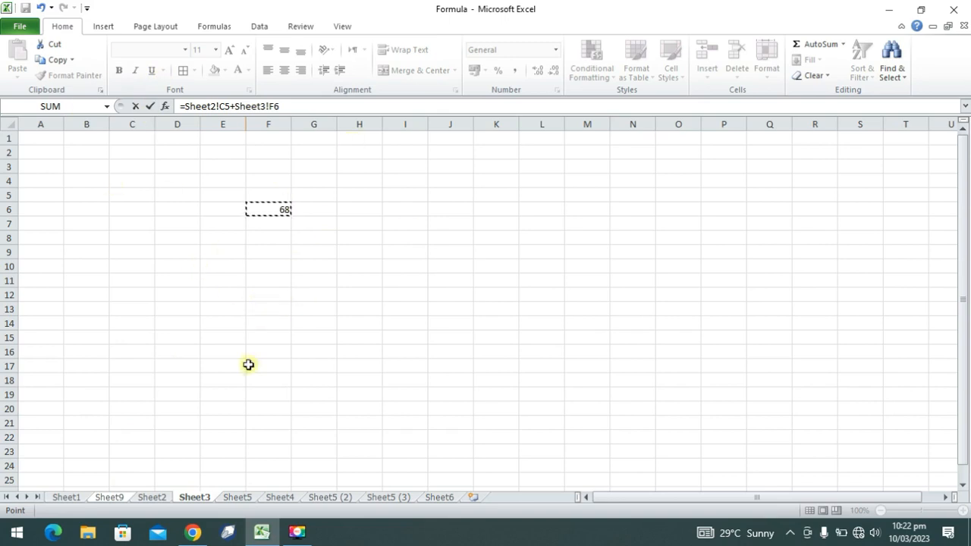
left_click(113, 497)
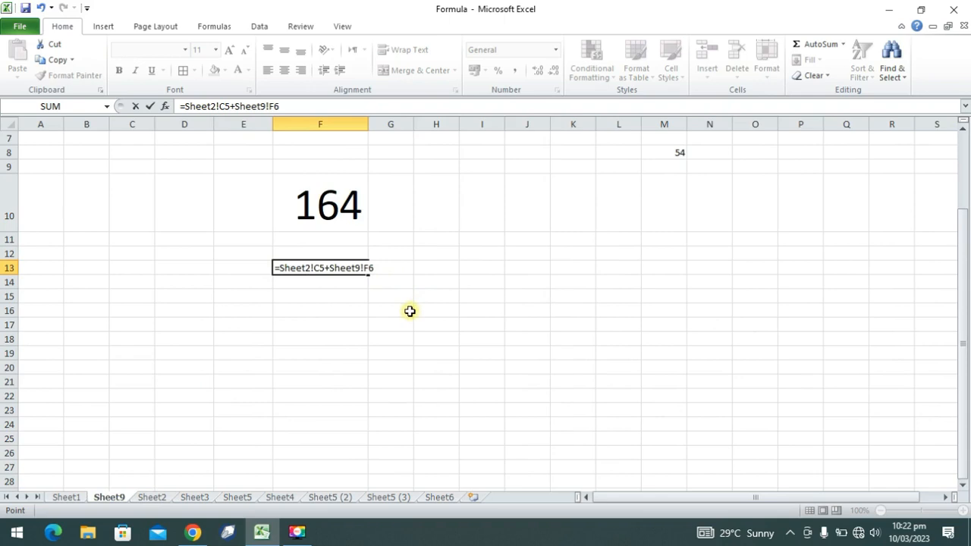
key("Return")
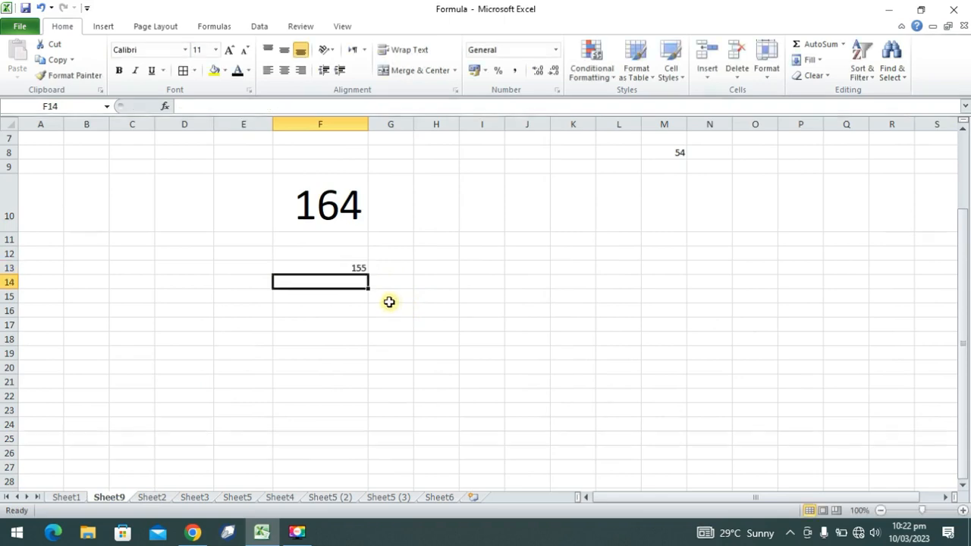
left_click(346, 267)
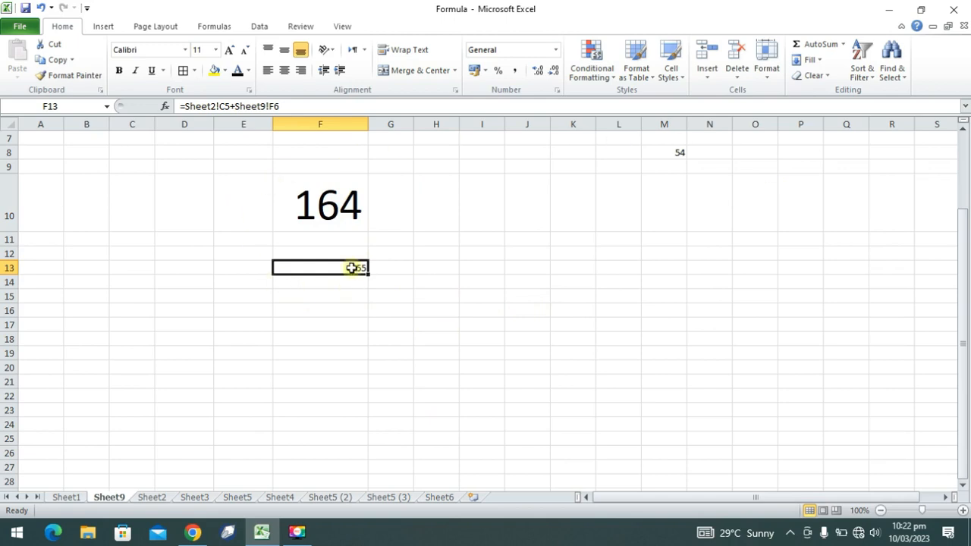
Step: Try deleting the second plus sign and the 4 before it in F10's formula, and restore it to =M8+O4+E6
left_click(330, 204)
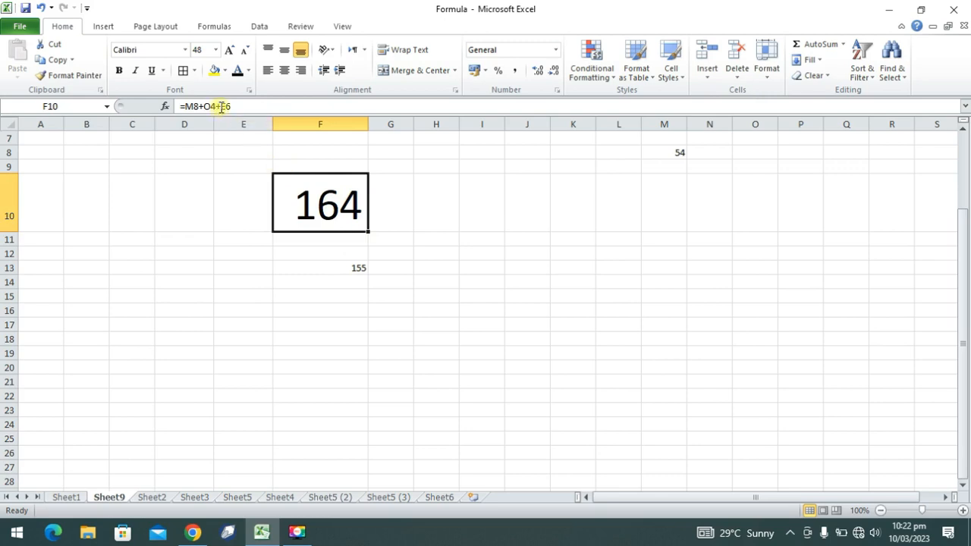
double_click(347, 202)
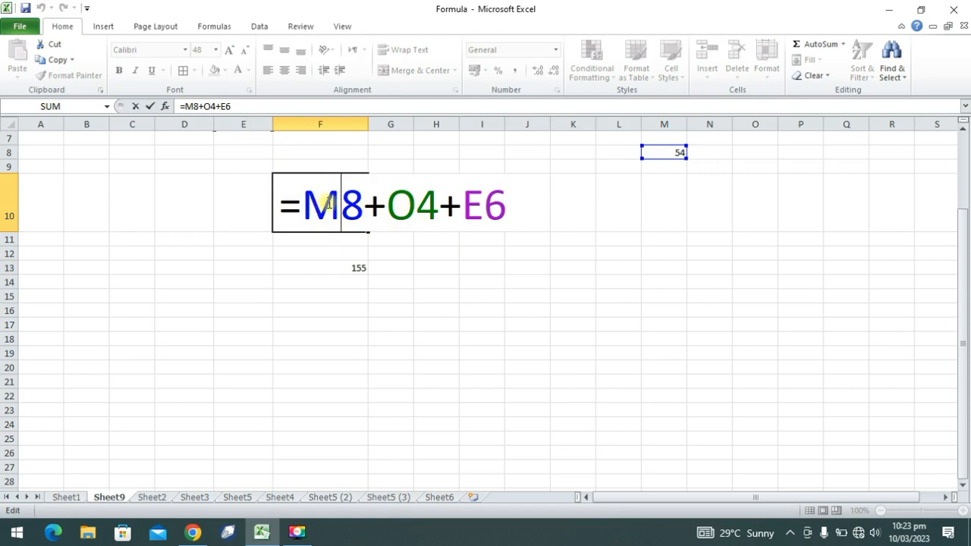
left_click(461, 206)
key("BackSpace")
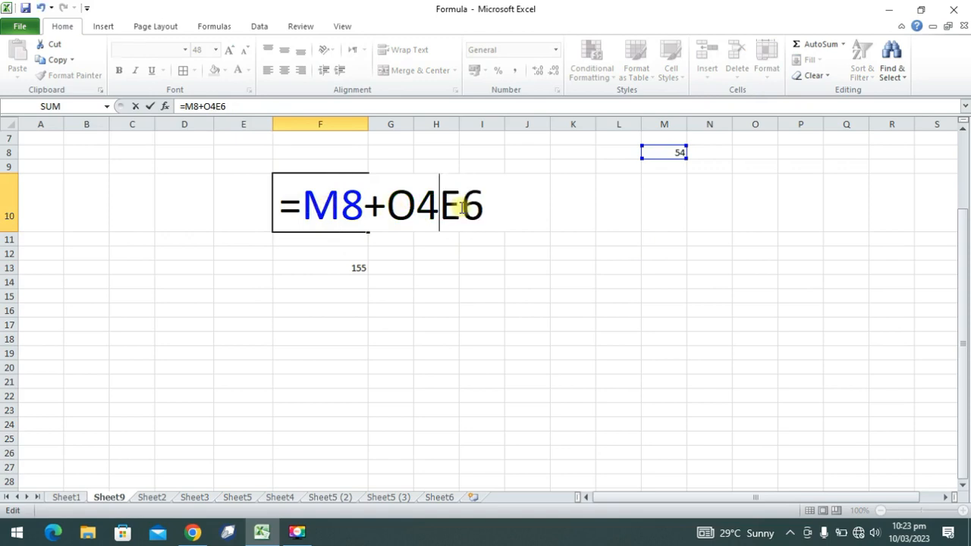
key("BackSpace")
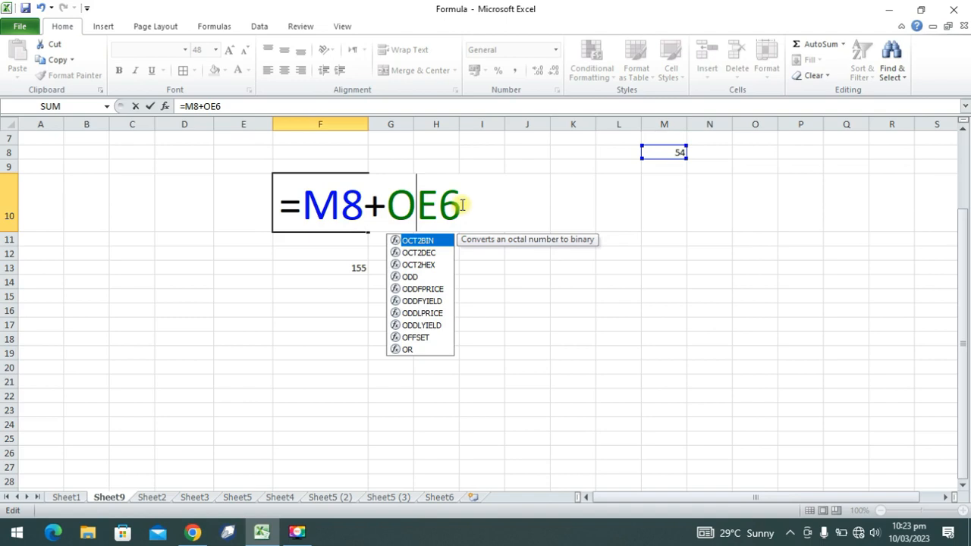
key("Escape")
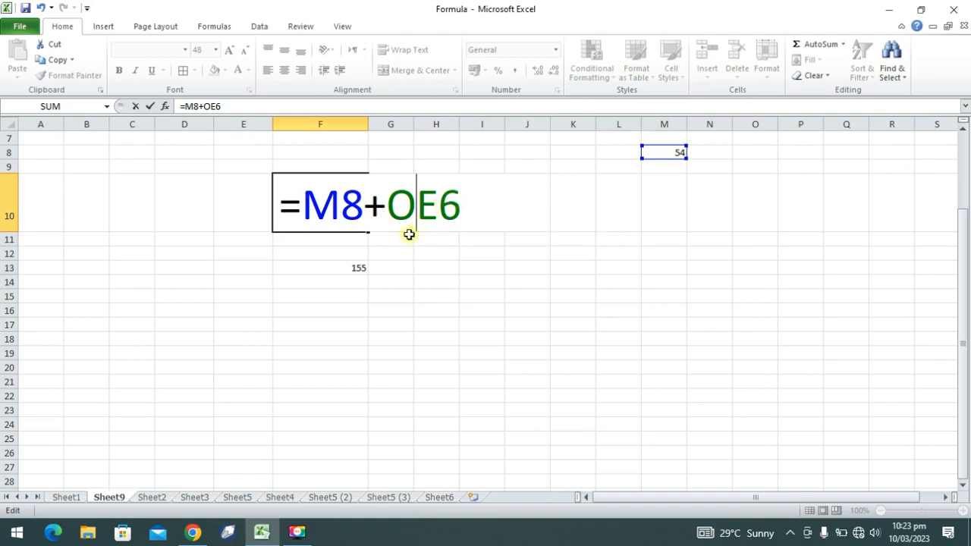
type("4+")
key("ctrl+Return")
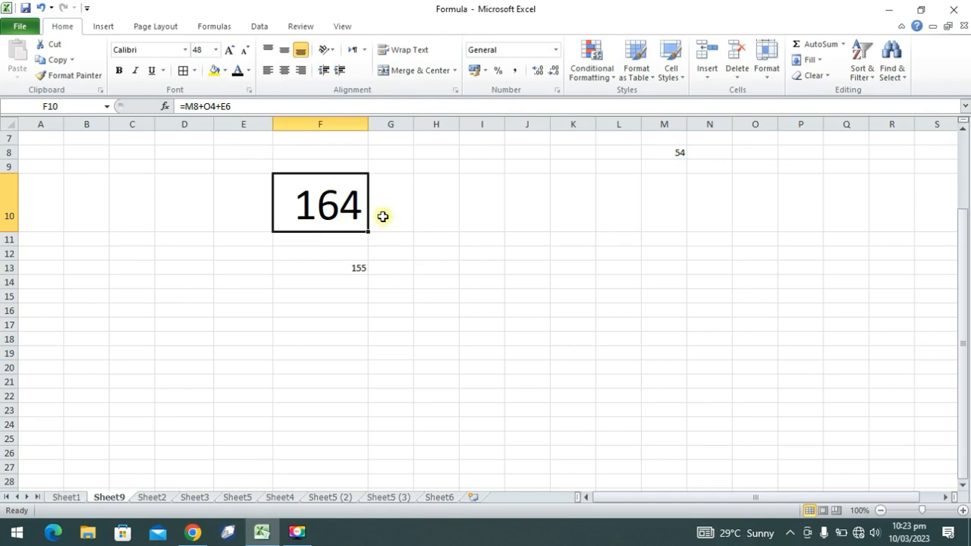
Step: Replace the second plus operator in F10's formula with a minus so that it reads =M8+O4-E6
double_click(339, 213)
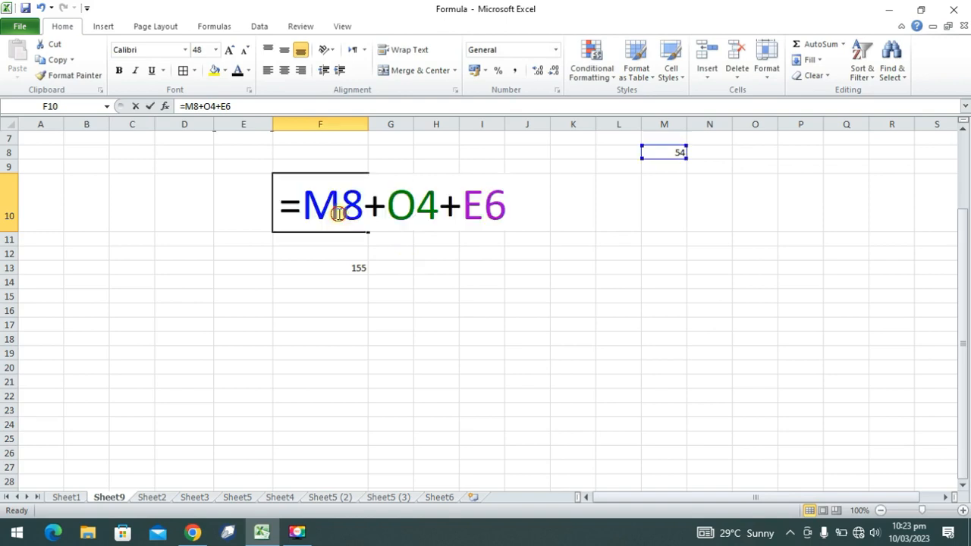
left_click(437, 203)
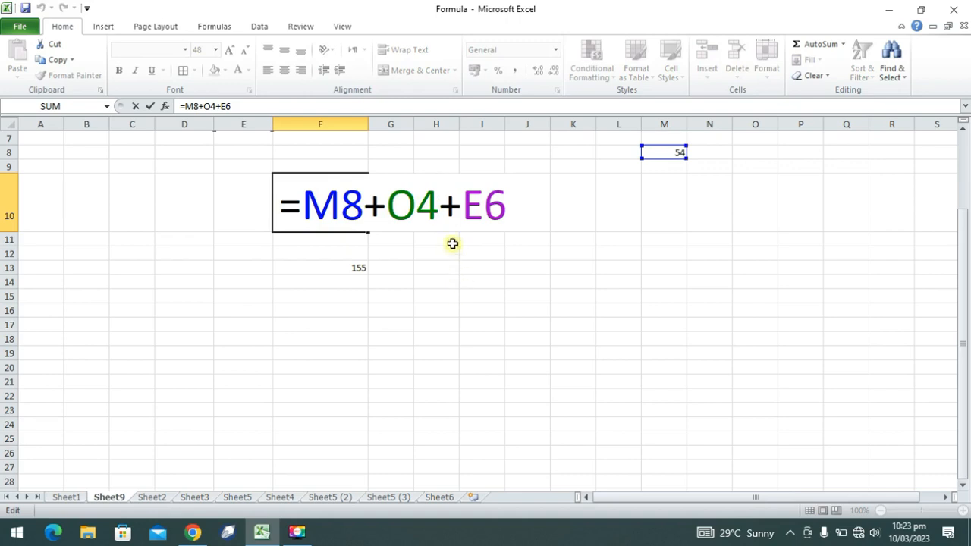
left_click(461, 213)
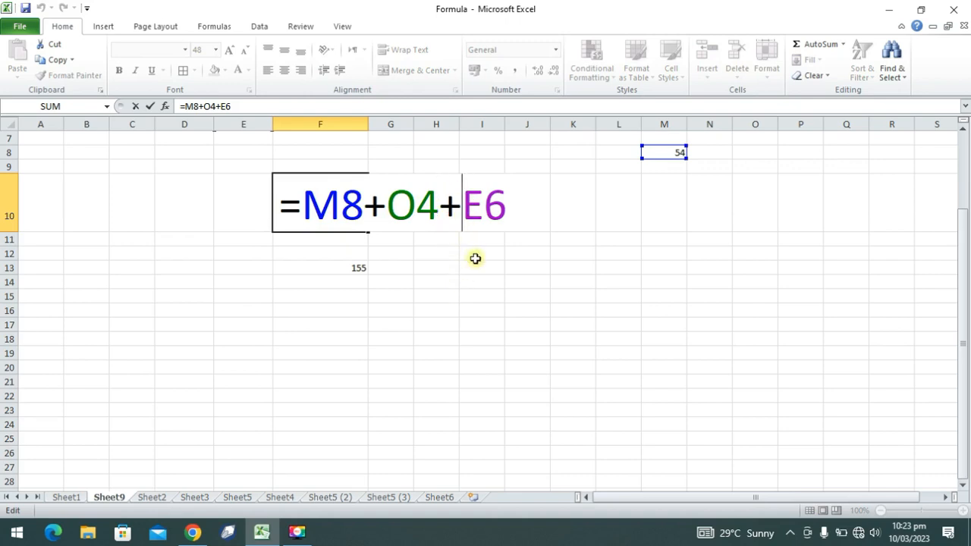
key("BackSpace")
type("-")
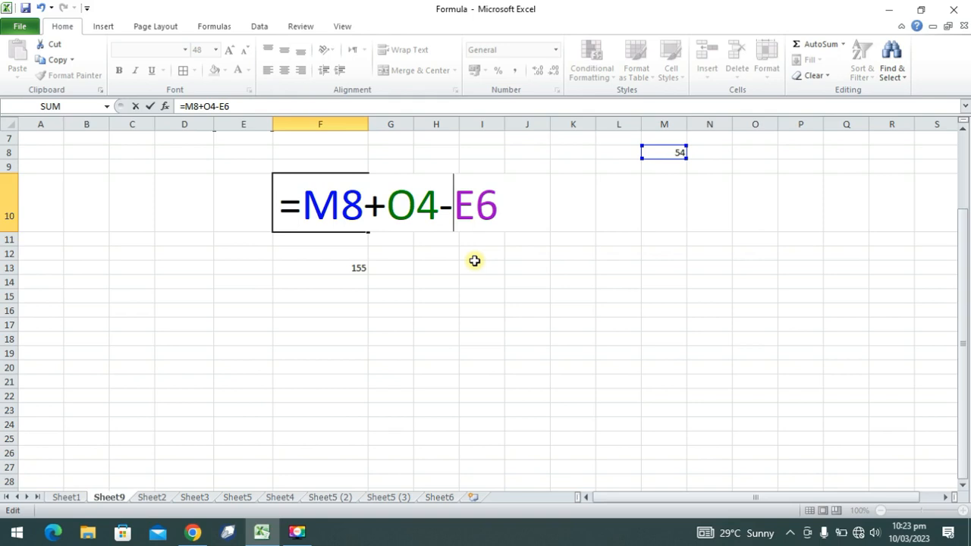
key("Return")
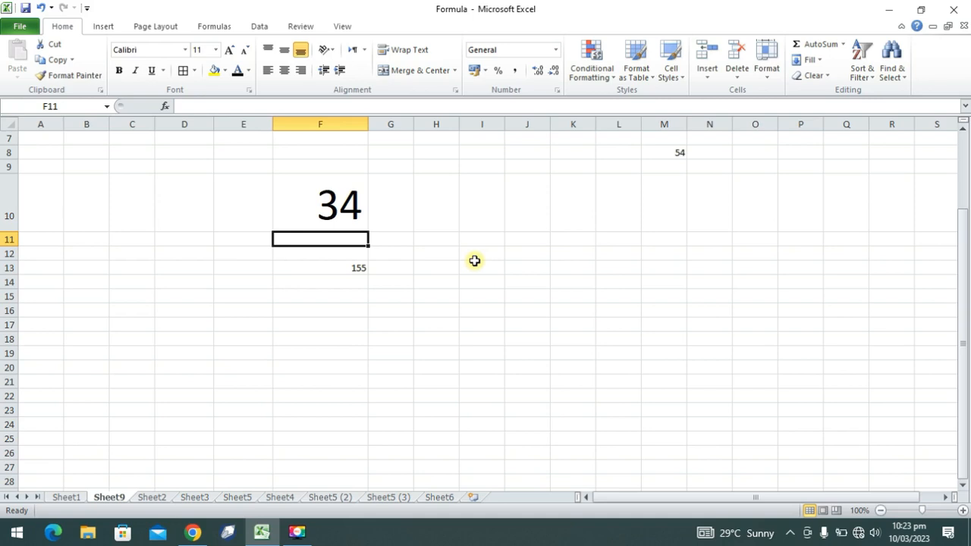
scroll(474, 260, "up", 2)
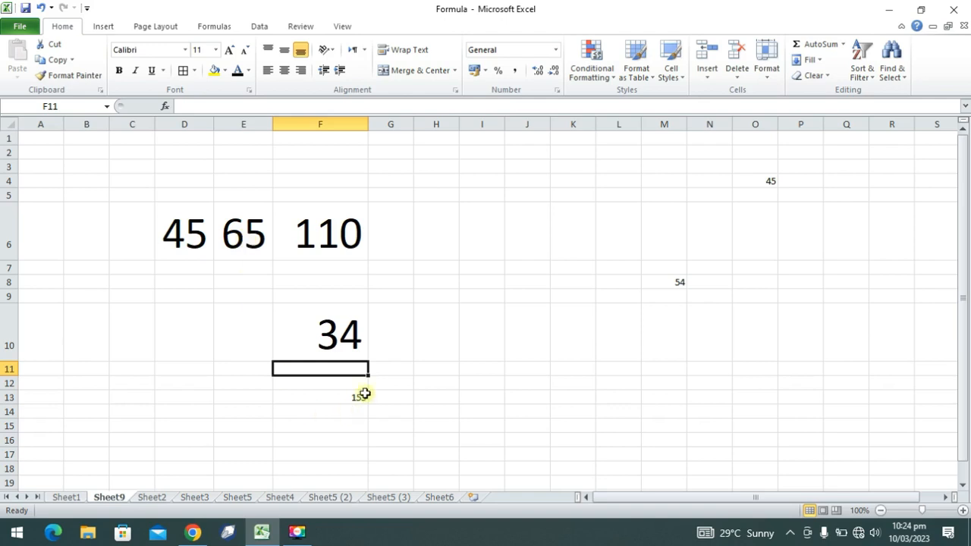
left_click(343, 325)
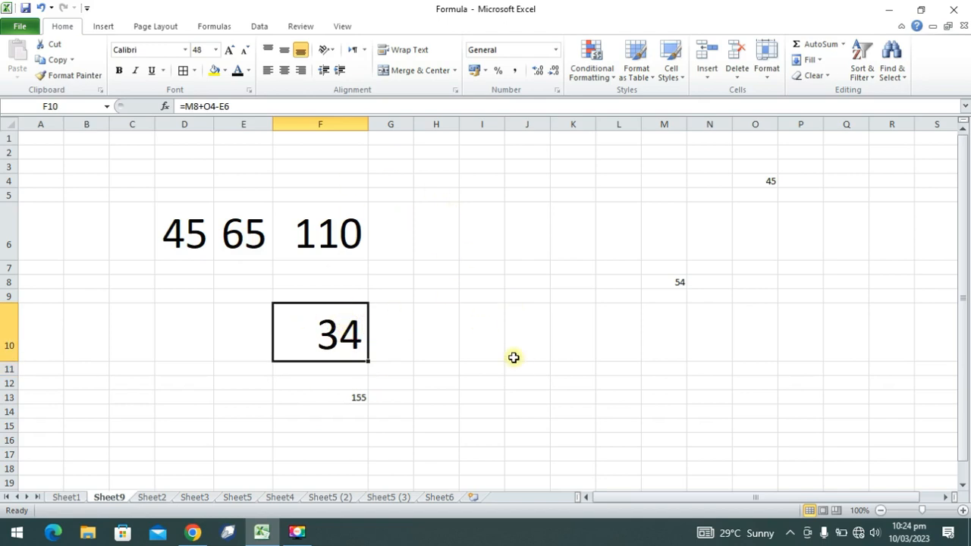
Step: Switch to Sheet5 with the 10th Class Result table and select the Total cell of the English row
scroll(299, 397, "down", 2)
scroll(288, 399, "up", 1)
scroll(289, 398, "down", 1)
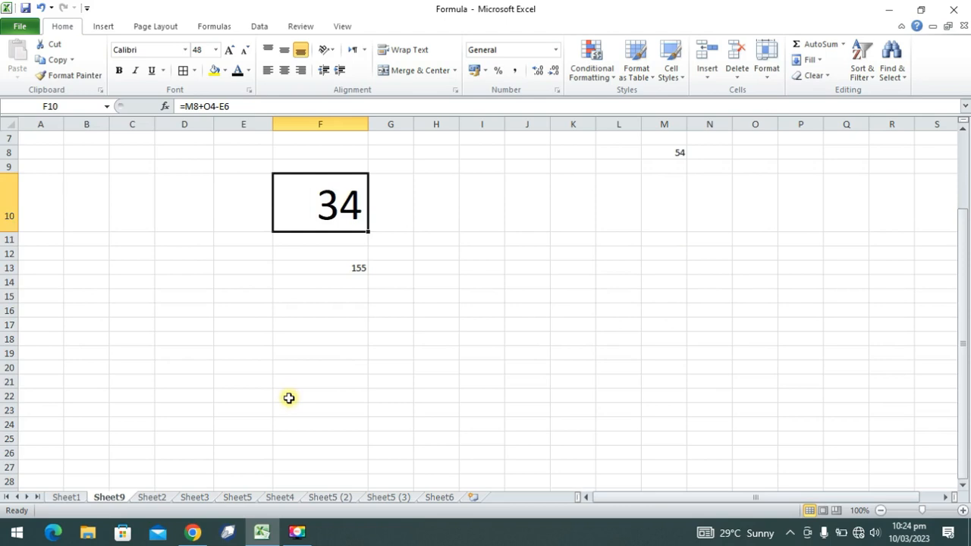
left_click(194, 498)
left_click(235, 497)
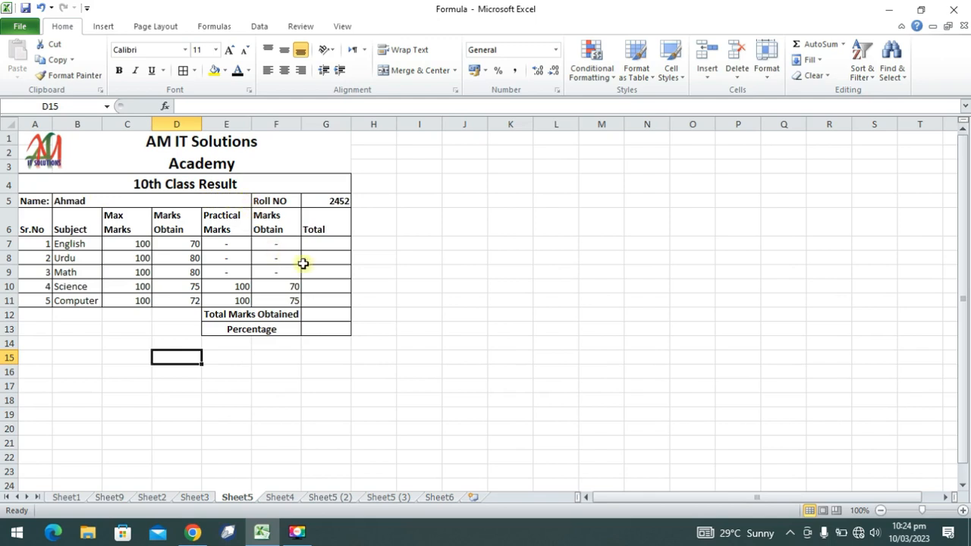
left_click(329, 245)
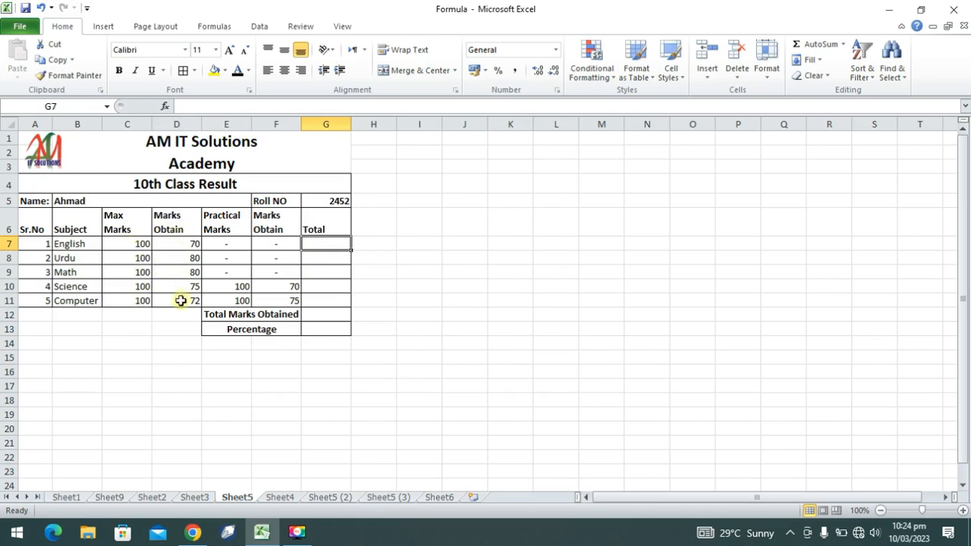
scroll(181, 301, "up", 3)
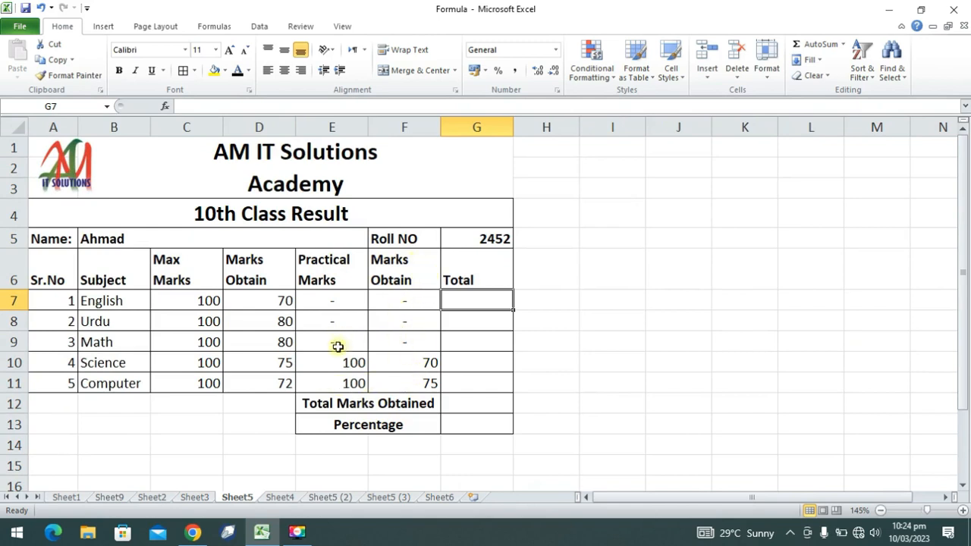
Step: Enter the formula =D7+F7 in the Total cell of the English row, adding the two obtained marks
left_click(475, 299)
type("=")
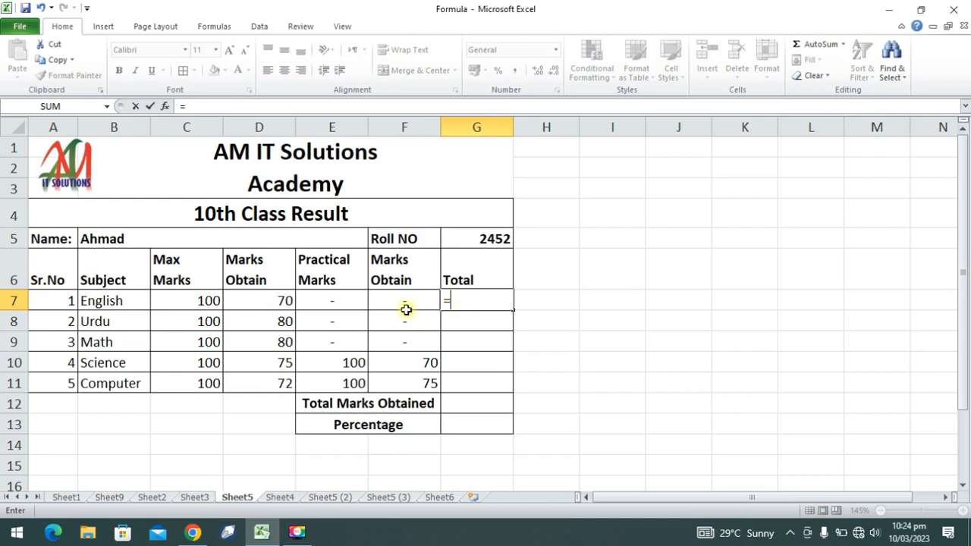
left_click(275, 300)
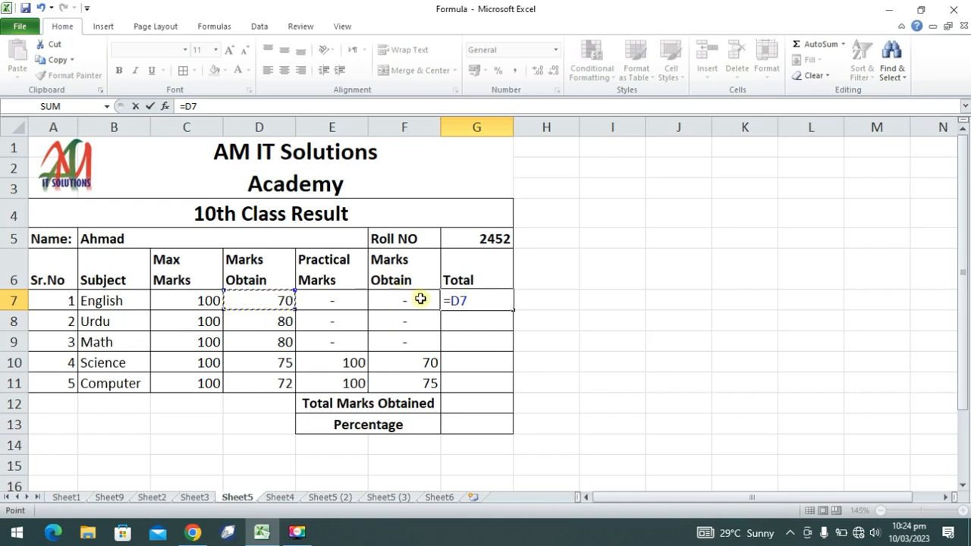
type("+")
left_click(412, 300)
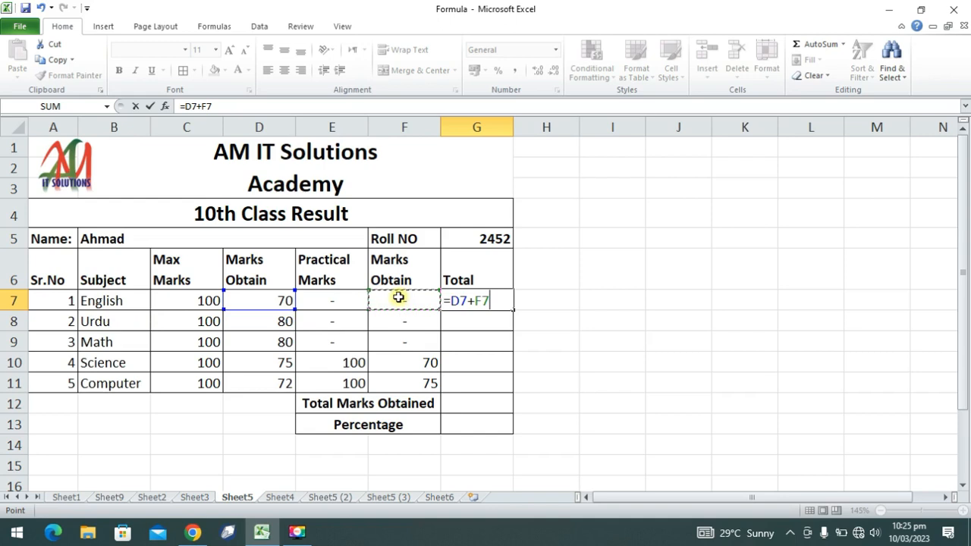
key("Return")
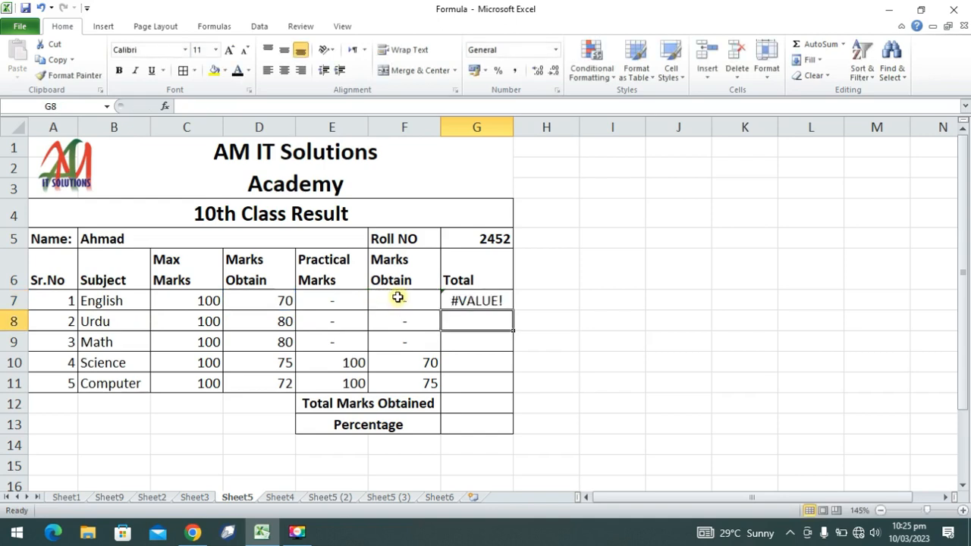
Step: Clear the dashes from the practical Marks Obtain cells of English, Urdu and Math, F7 to F9
left_click(478, 300)
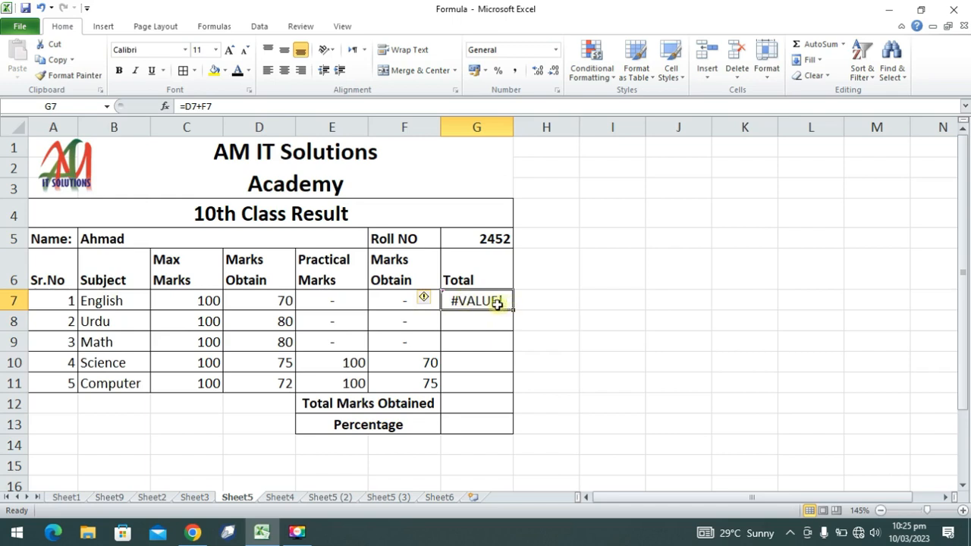
left_click(399, 302)
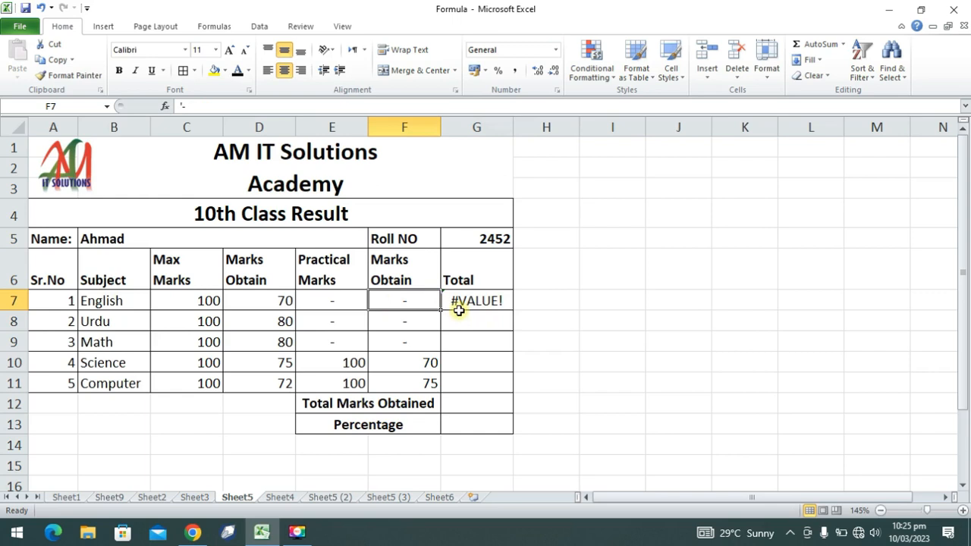
key("Delete")
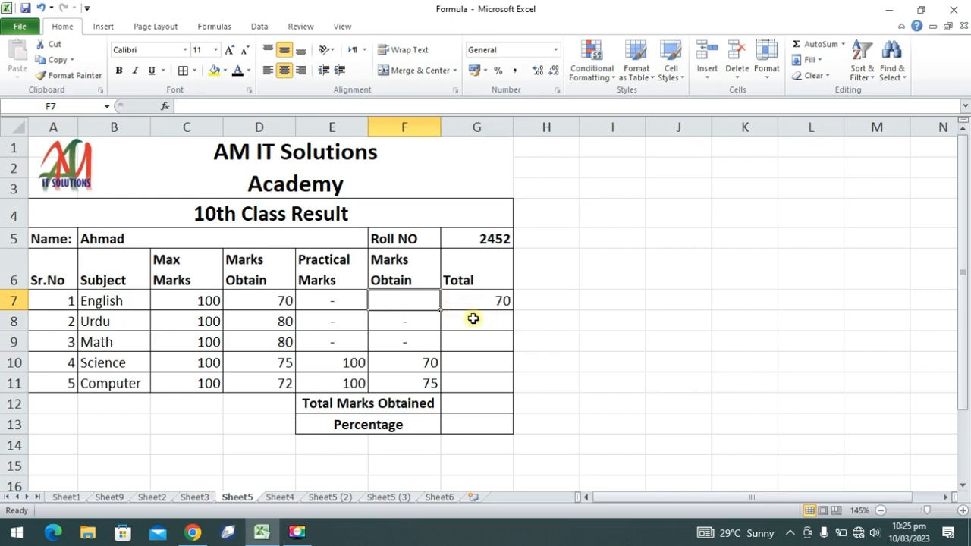
left_click_drag(423, 317, 418, 340)
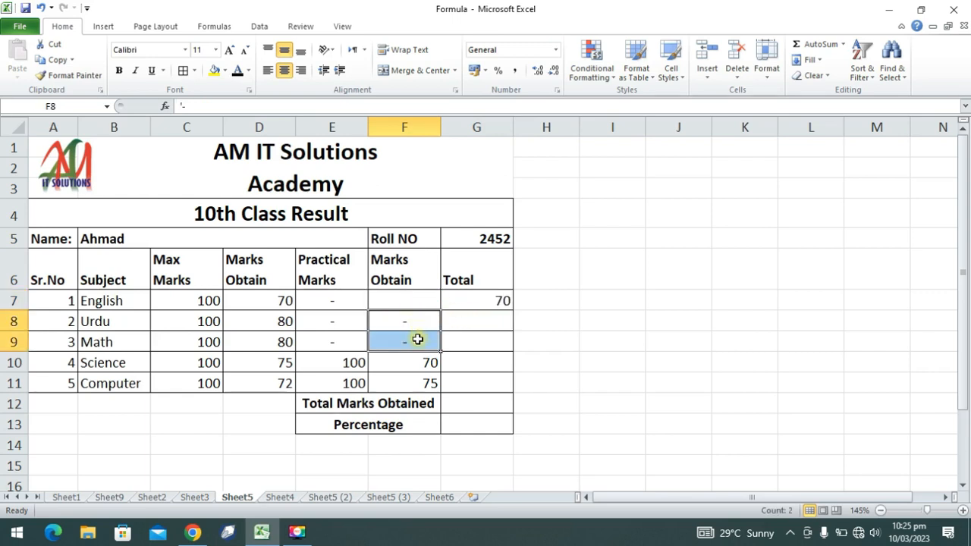
key("Delete")
Step: Fill the English total formula down the Total column through the Computer row, G11
left_click(482, 304)
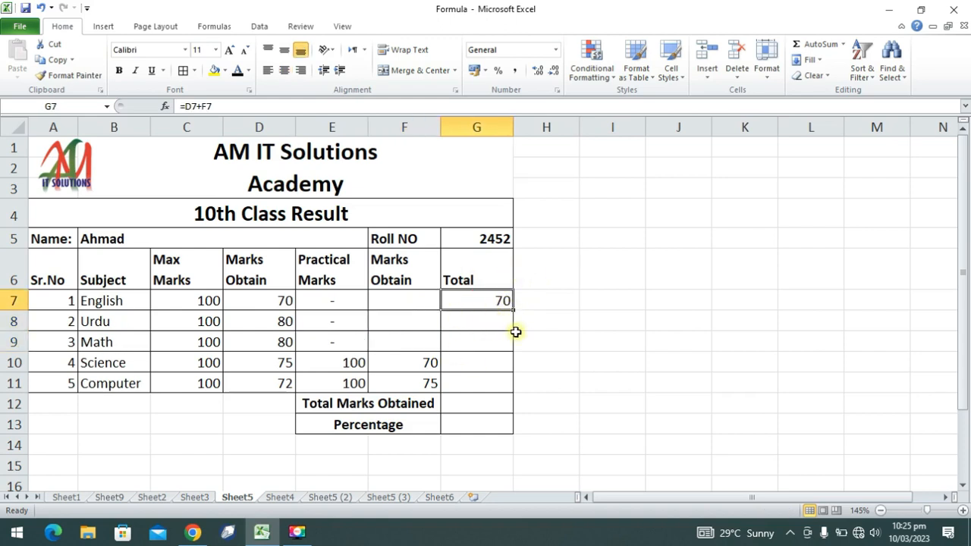
left_click_drag(515, 310, 516, 390)
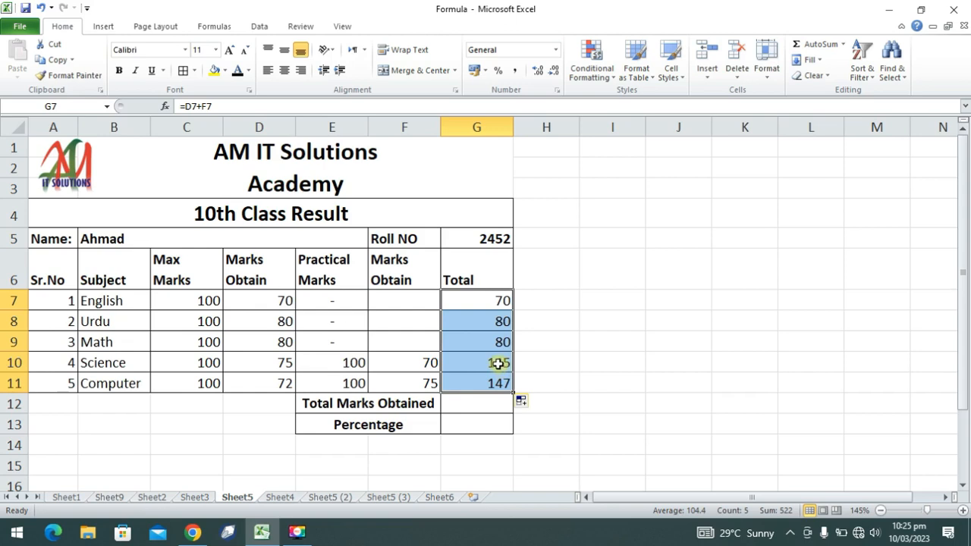
Step: Sum the subject totals G7 to G11 into the Total Marks Obtained cell G12 with AutoSum
left_click(476, 400)
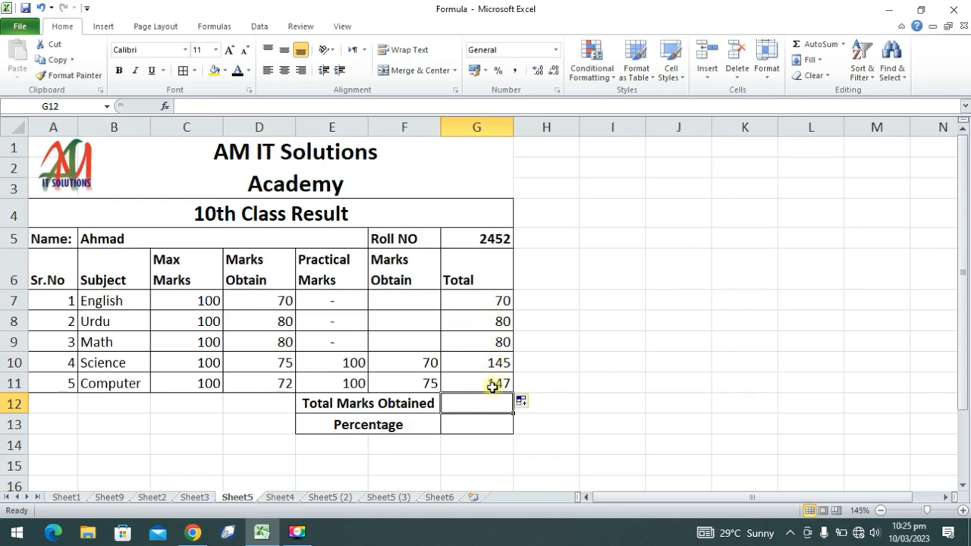
left_click_drag(470, 301, 469, 384)
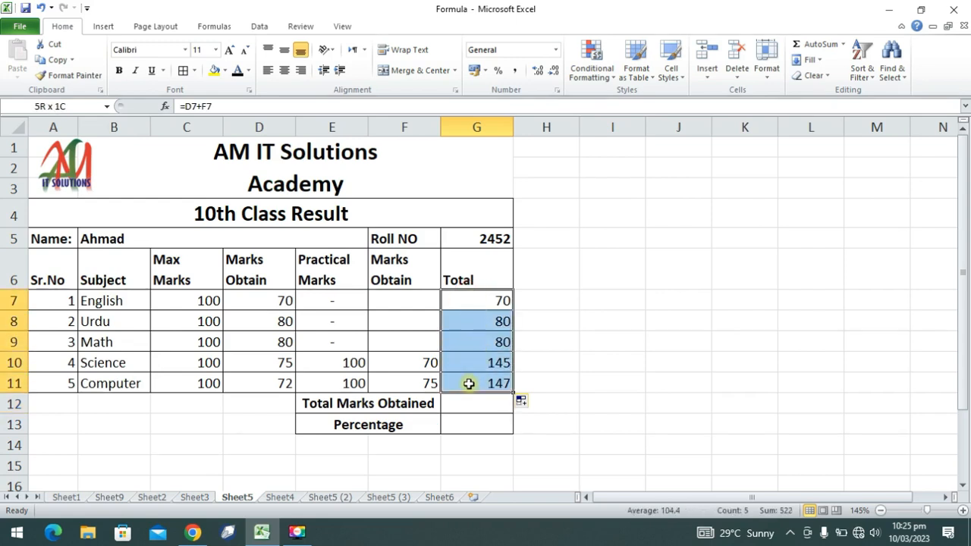
left_click(466, 403)
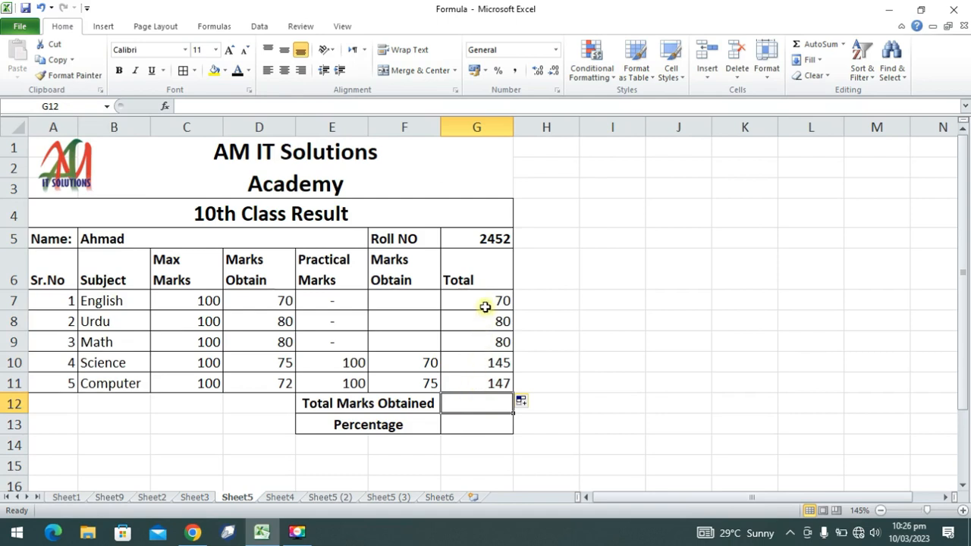
left_click_drag(486, 305, 491, 400)
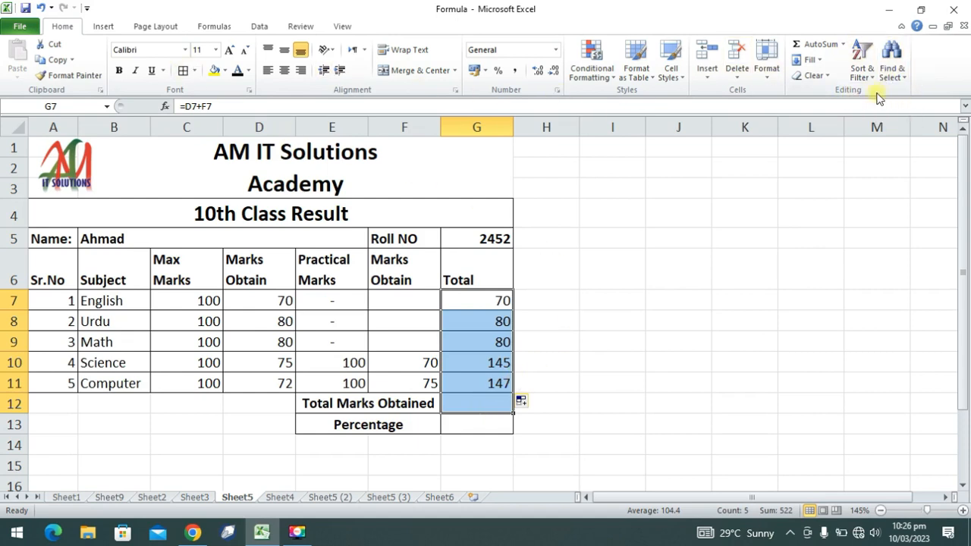
left_click(818, 47)
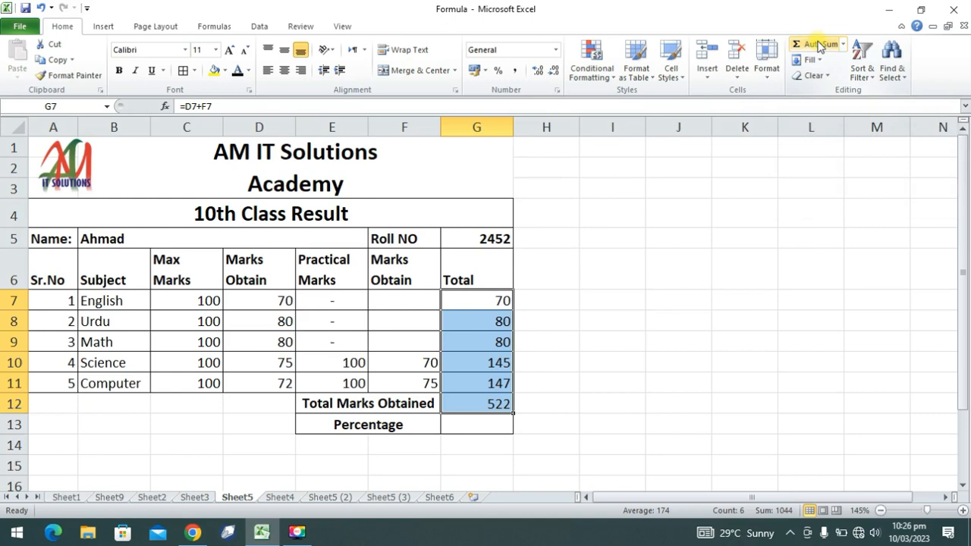
Step: Format the Total Marks Obtained value in G12 with a red font and yellow fill
left_click(481, 406)
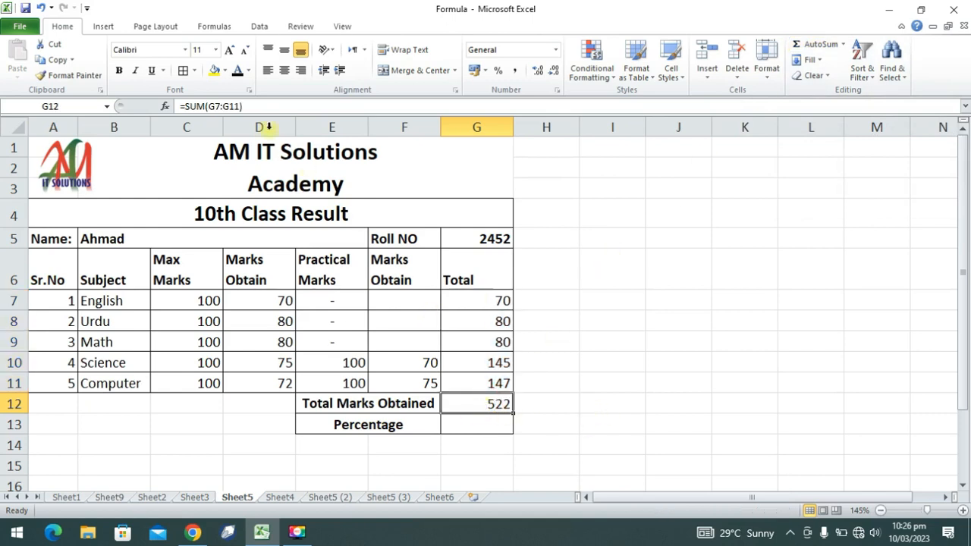
left_click(249, 72)
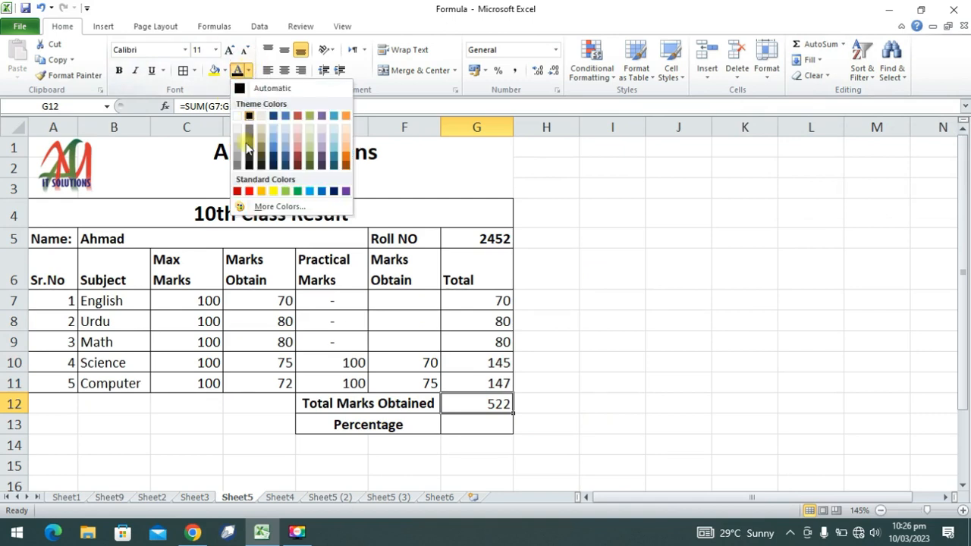
left_click(249, 191)
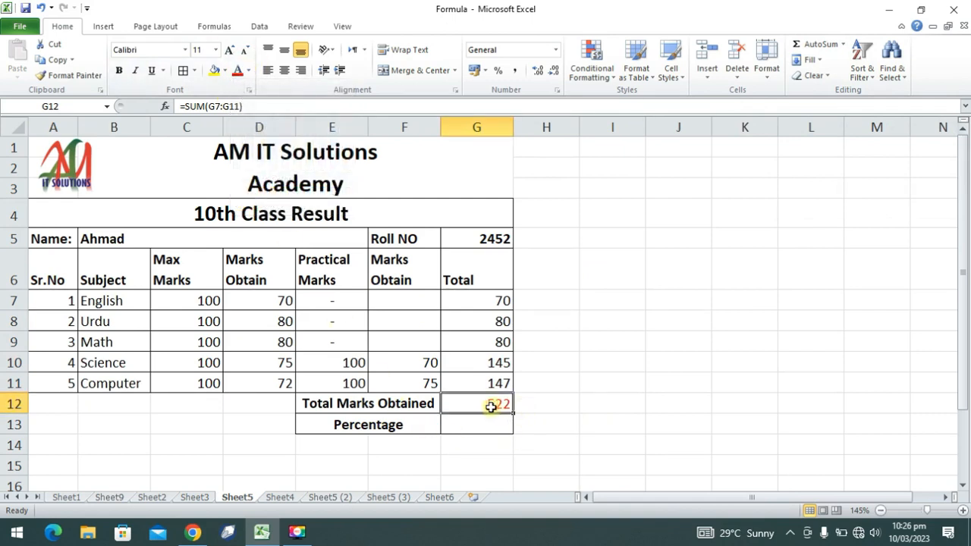
left_click(215, 70)
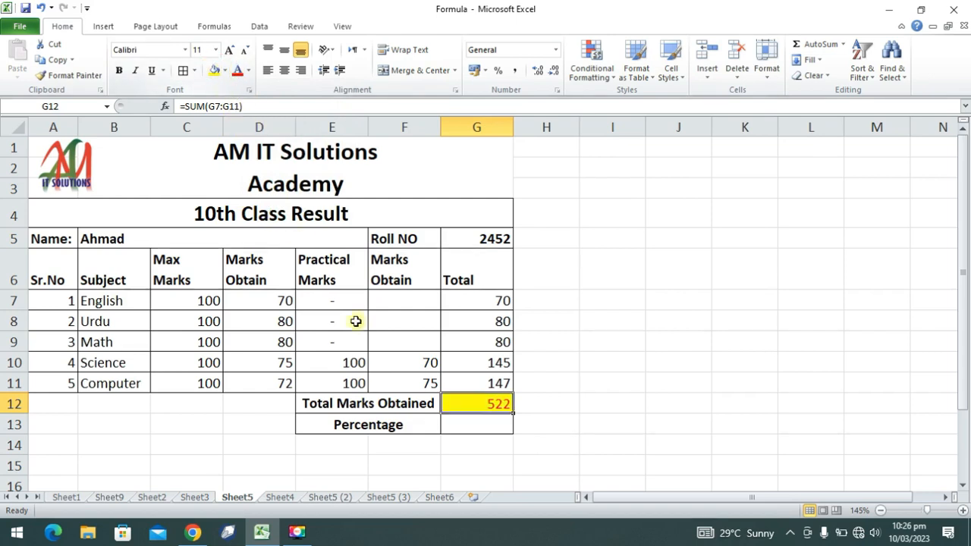
Step: Enter the formula =G12/700*100 in the Percentage cell G13
left_click(485, 421)
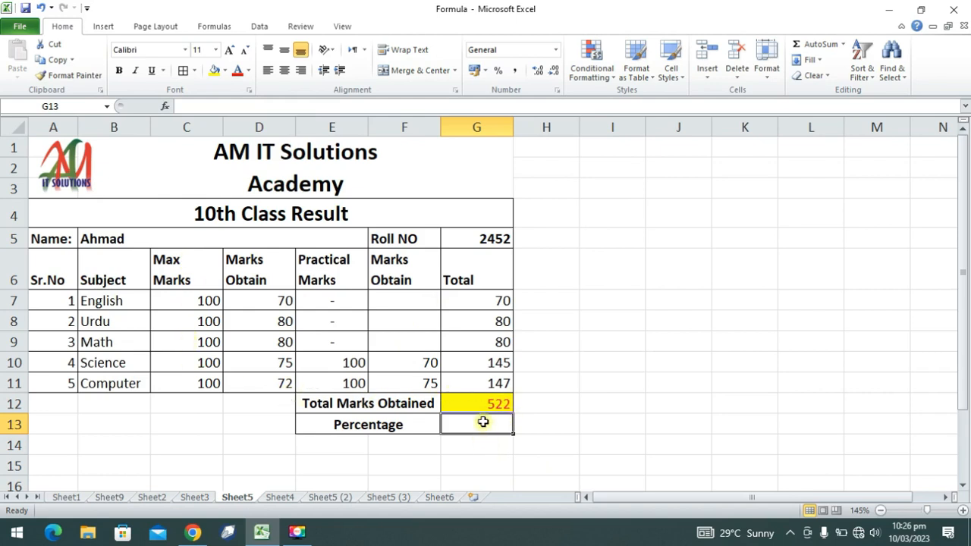
type("=")
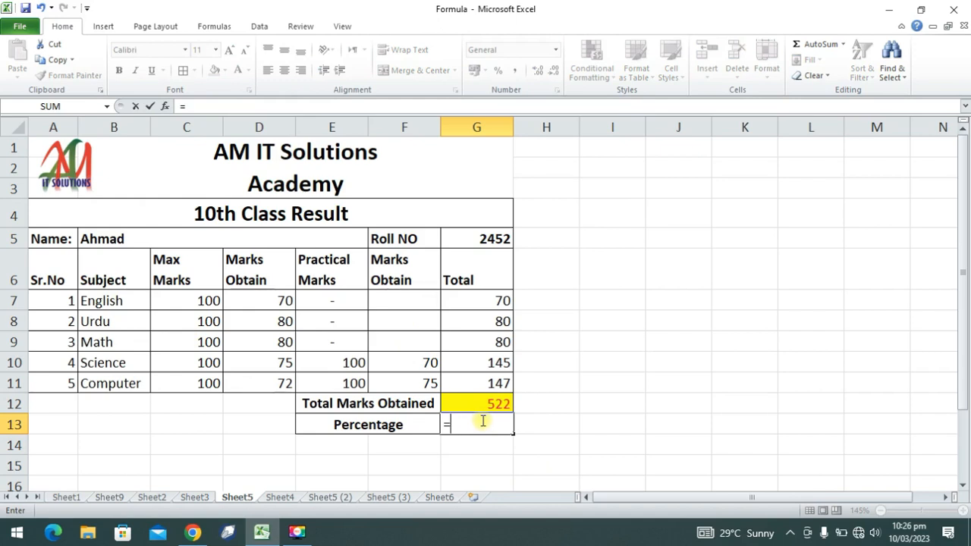
left_click(492, 406)
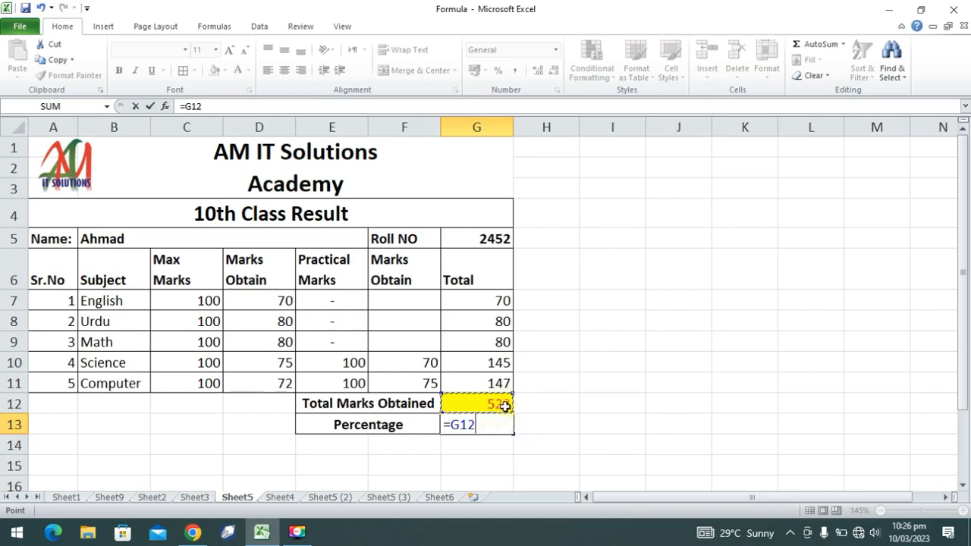
type("/")
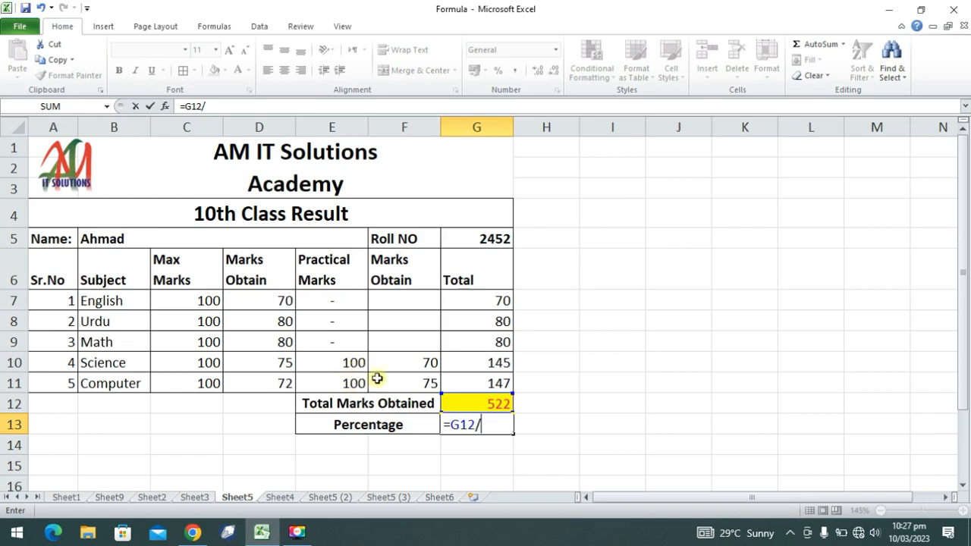
type("700")
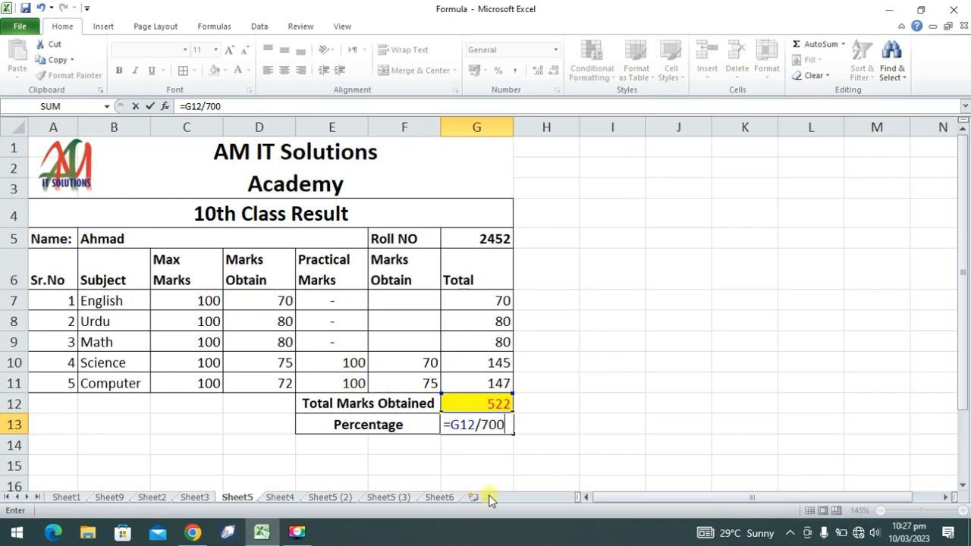
type("*100")
key("Return")
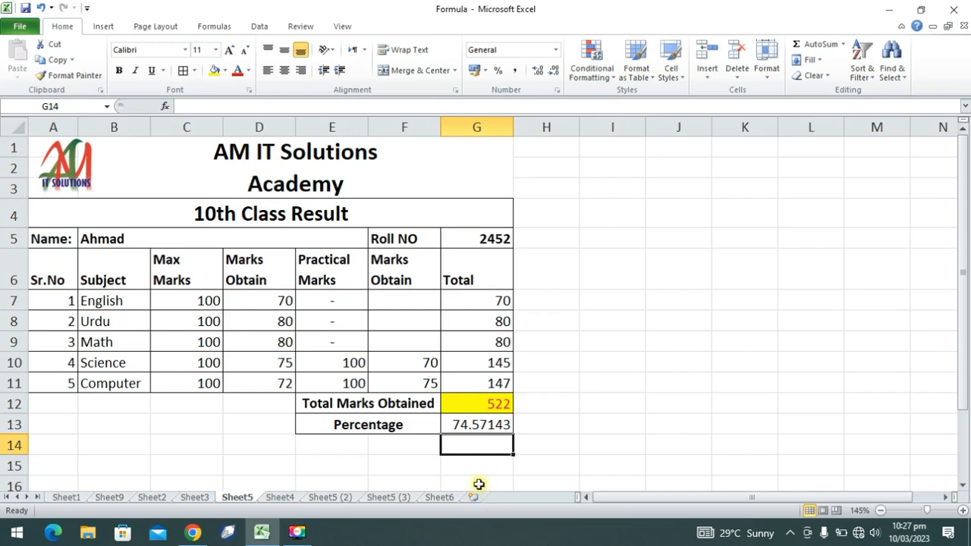
Step: Reduce the number format of the Percentage cell G13 to zero decimal places
left_click(494, 427)
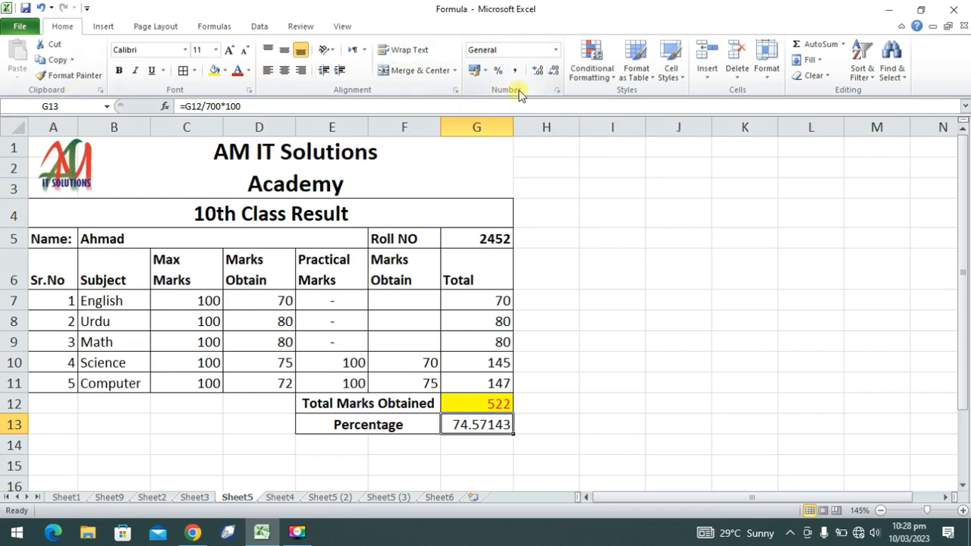
left_click(553, 73)
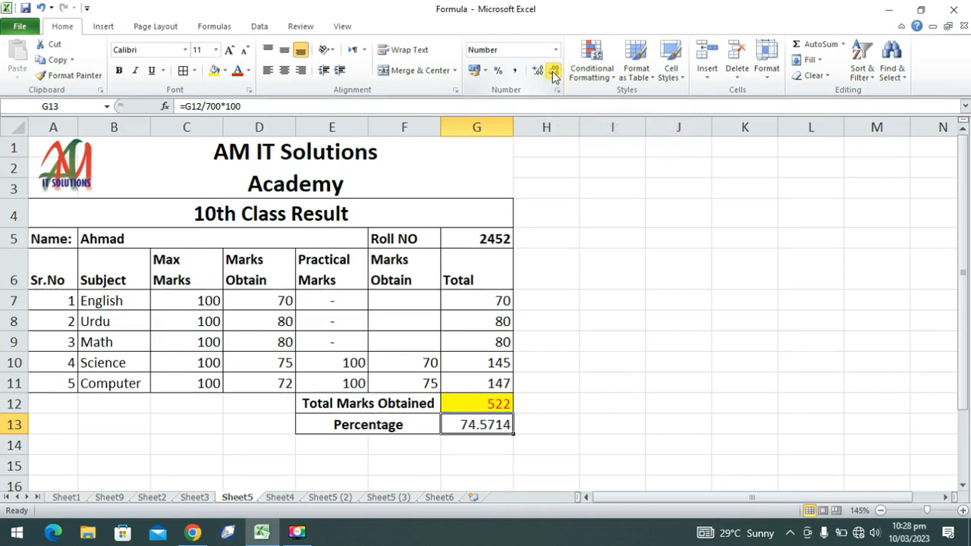
left_click(553, 73)
left_click(553, 73)
left_click(554, 73)
left_click(553, 73)
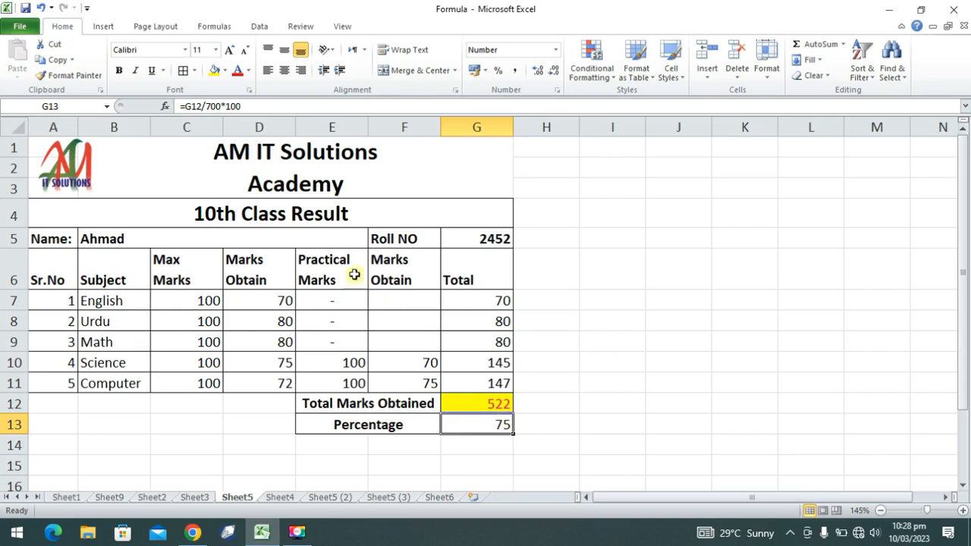
Step: Replace the formula in the Percentage cell G13 with =G12/700
left_click(269, 107)
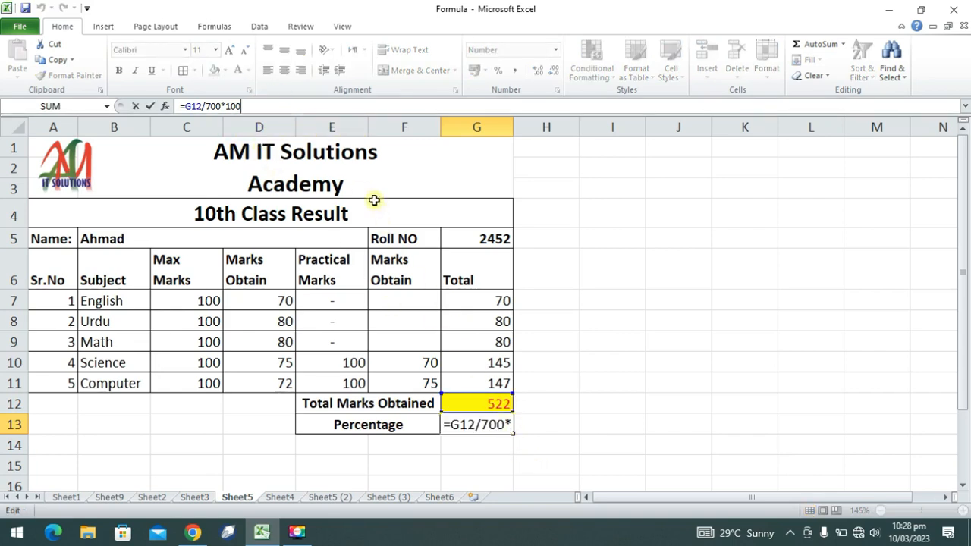
left_click(494, 429)
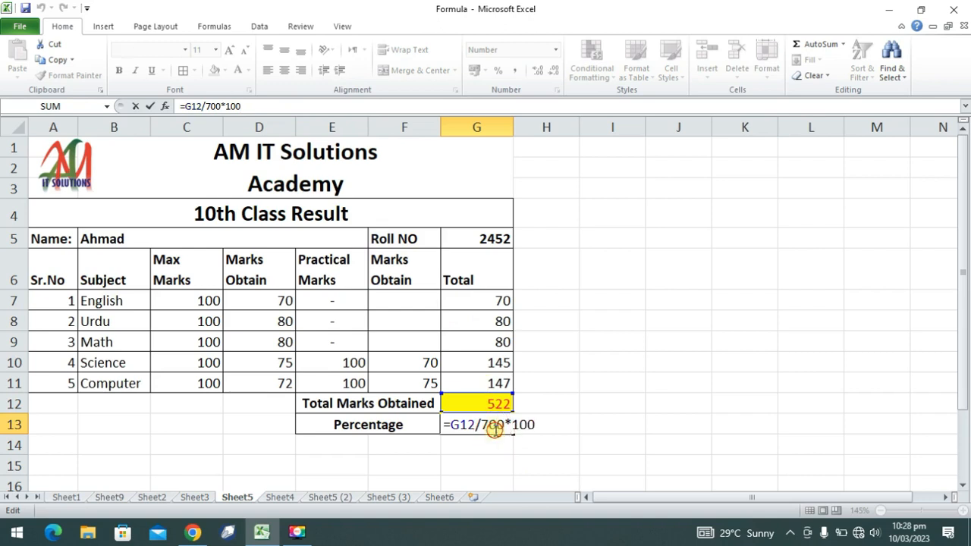
left_click(544, 424)
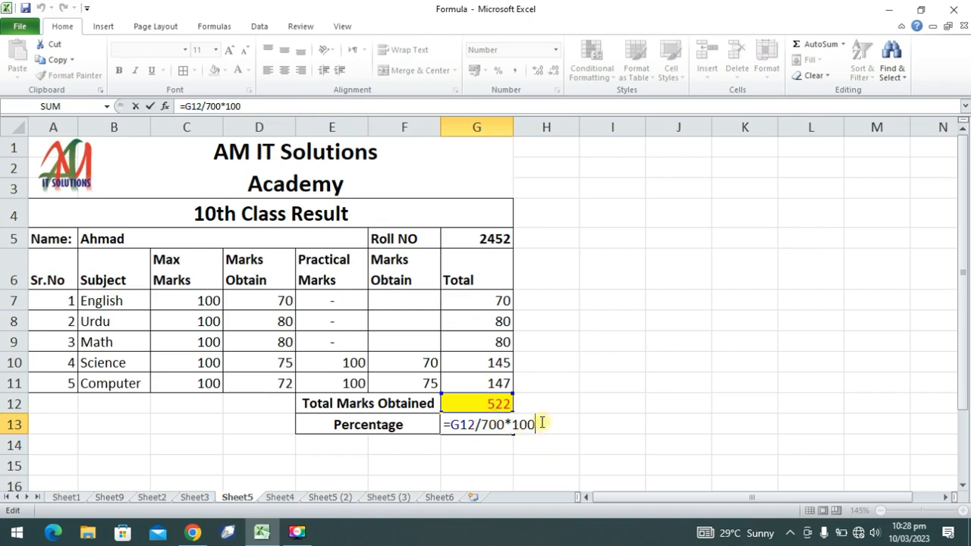
key("BackSpace")
key("BackSpace")
key("BackSpace")
key("BackSpace")
key("BackSpace")
key("BackSpace")
key("BackSpace")
key("BackSpace")
key("BackSpace")
key("BackSpace")
key("BackSpace")
key("BackSpace")
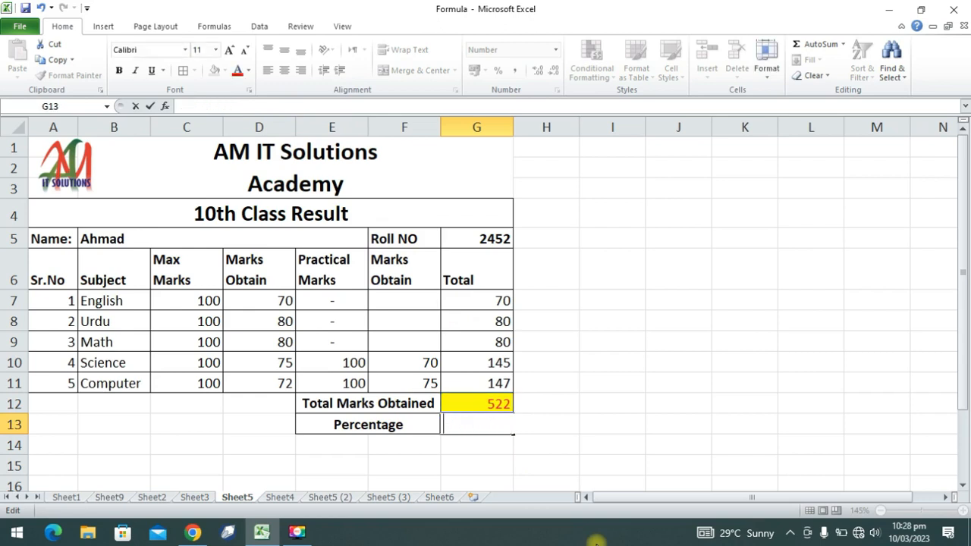
type("=")
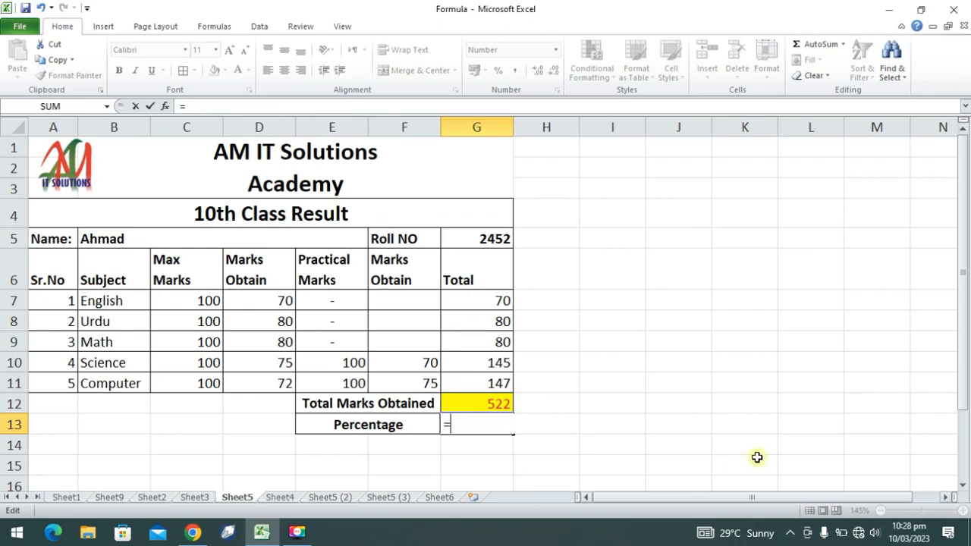
left_click(498, 403)
type("/")
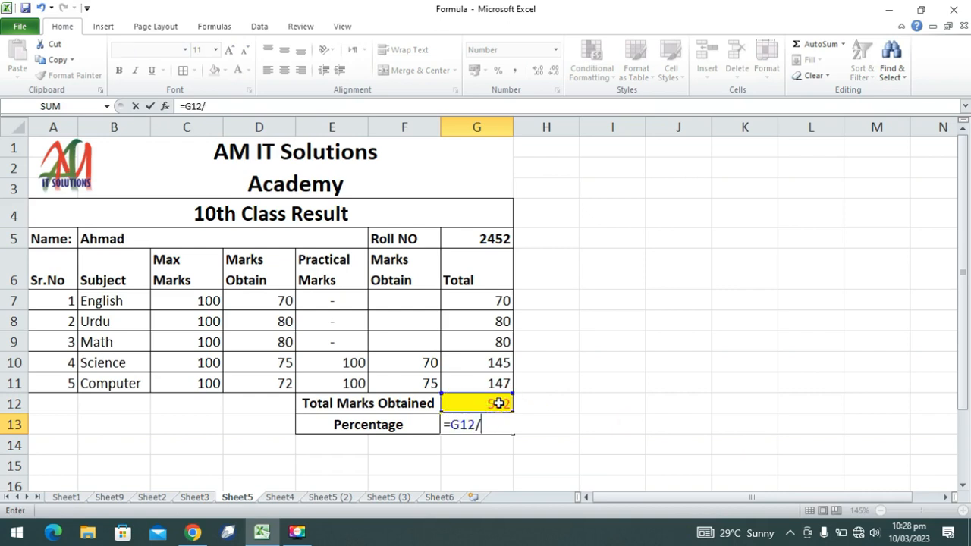
type("700")
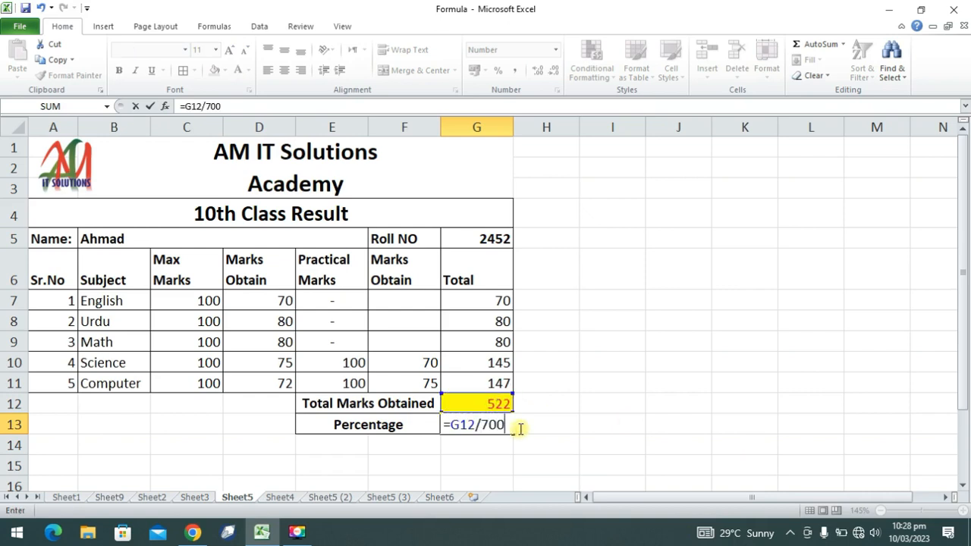
key("Return")
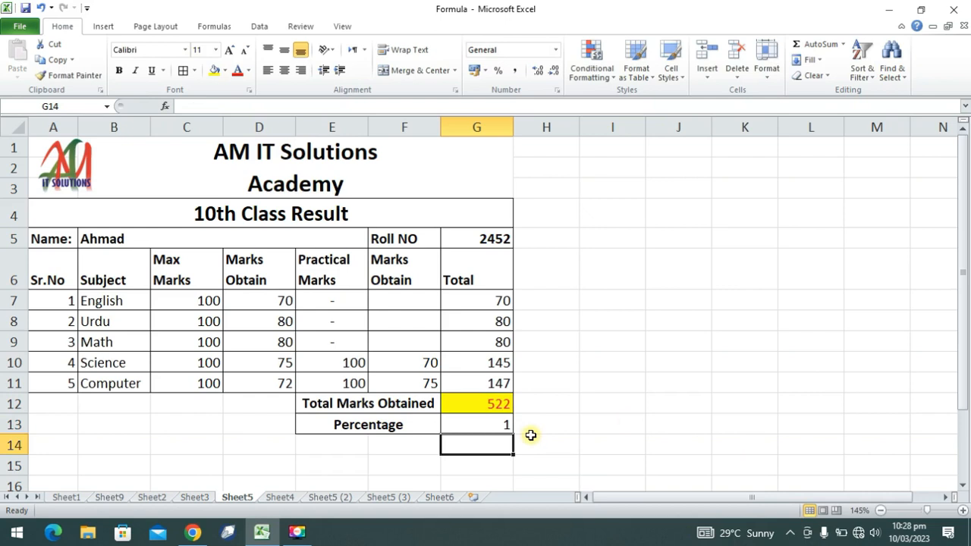
Step: Apply the Percentage number format to G13 and reduce it to zero decimal places
left_click(503, 424)
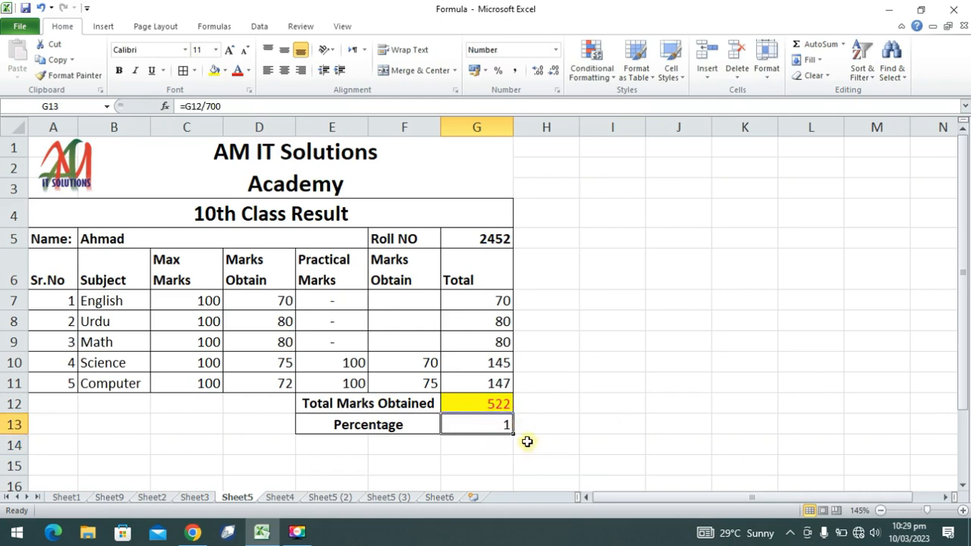
left_click(556, 50)
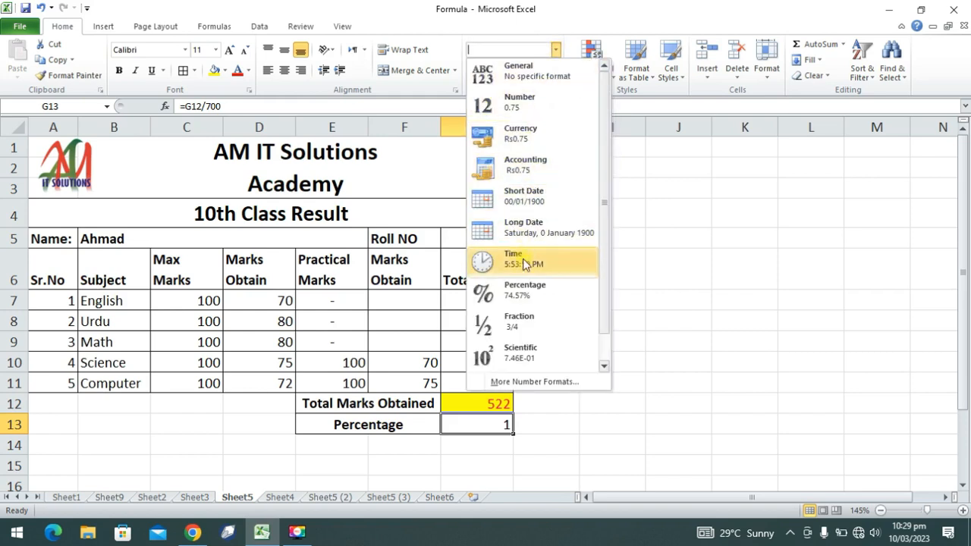
left_click(527, 290)
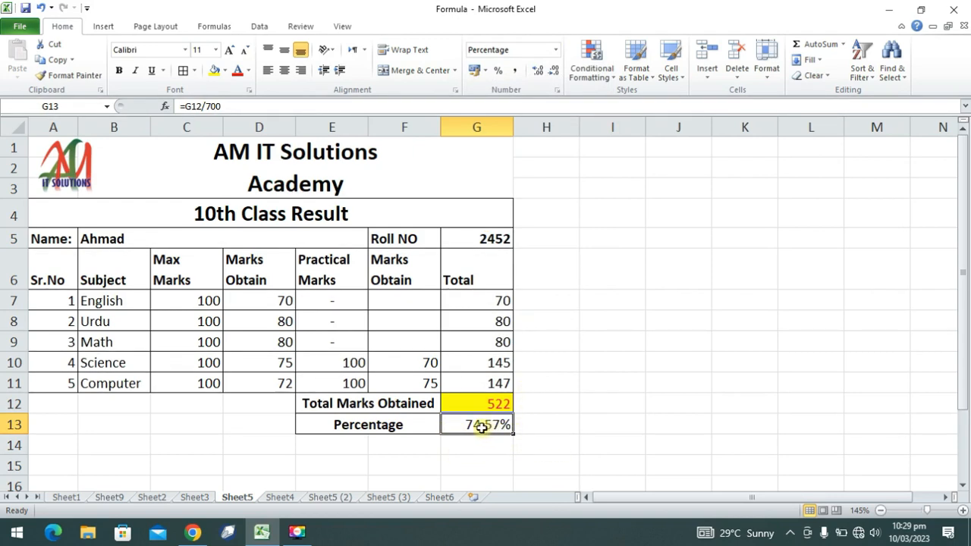
left_click(555, 72)
left_click(555, 72)
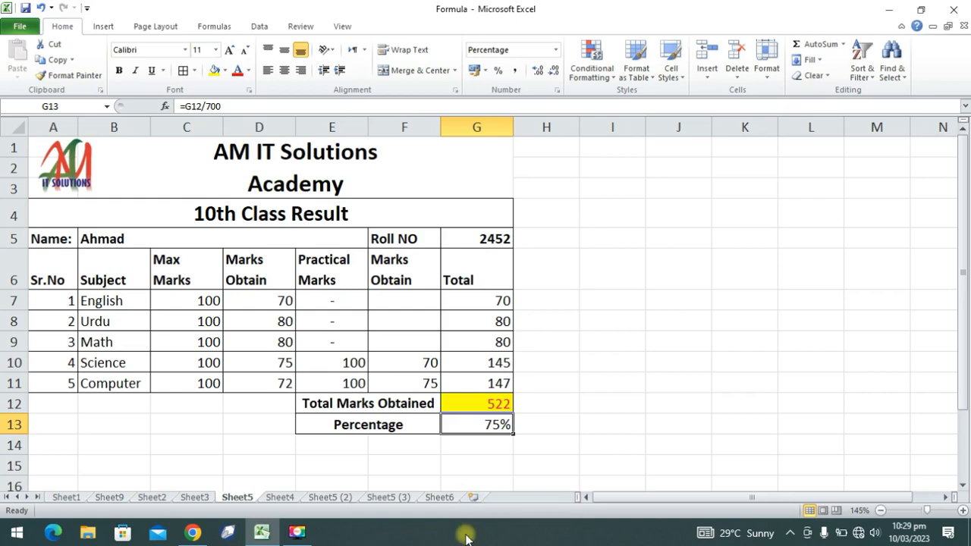
Step: Open Sheet4 and examine the Item, Qty and Rate entries in the sale table
left_click(279, 498)
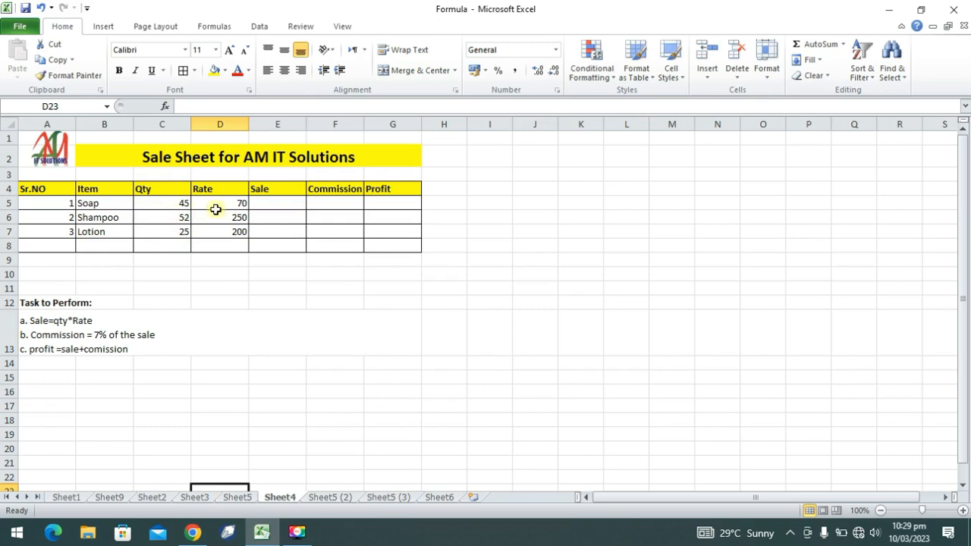
left_click_drag(168, 205, 170, 232)
left_click_drag(91, 204, 93, 232)
left_click_drag(218, 203, 219, 231)
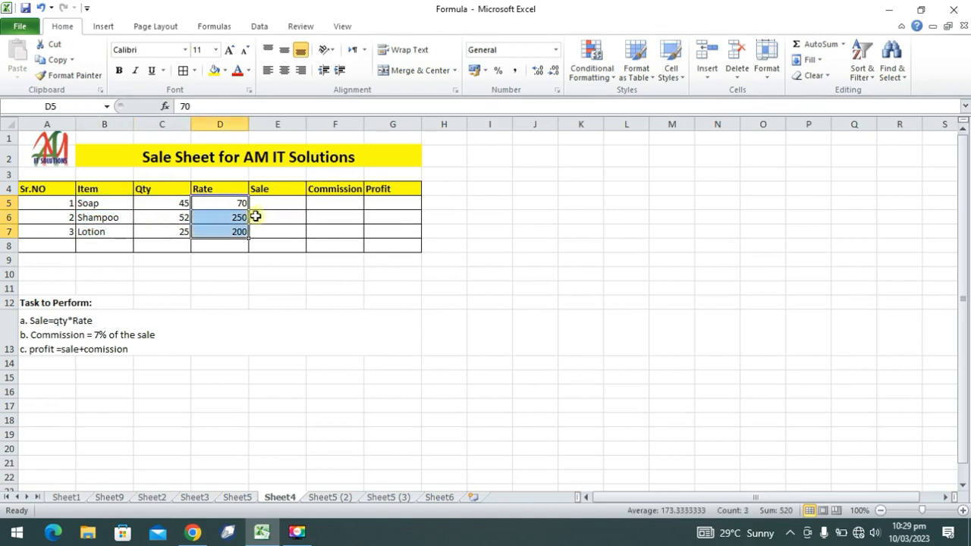
left_click(267, 201)
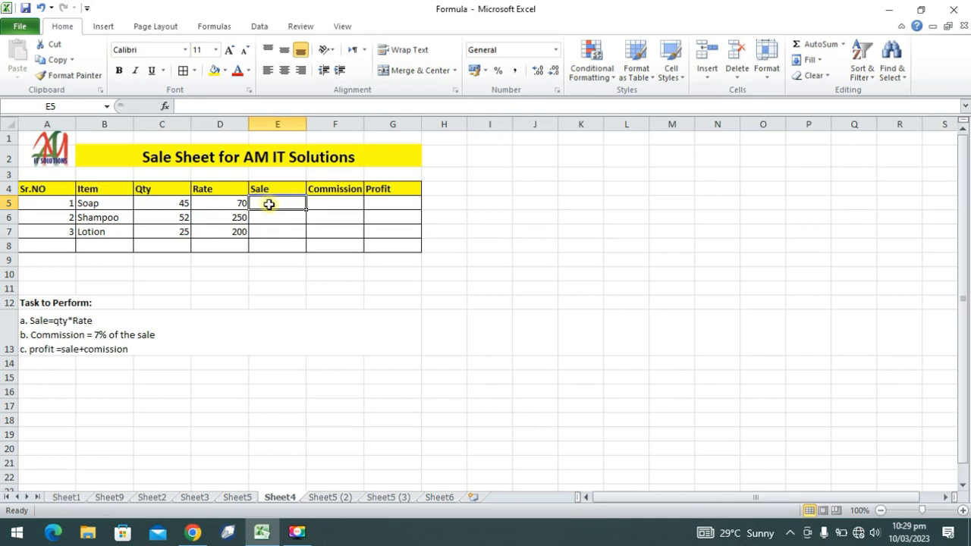
left_click(175, 202)
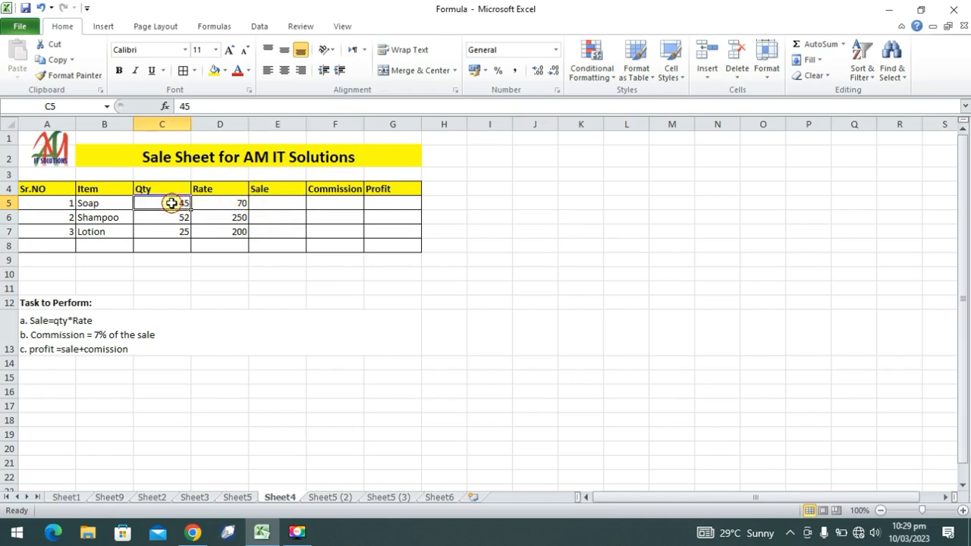
Step: Enter the formula =C5*D5 in the Sale cell E5 and fill it down to E7
left_click(279, 204)
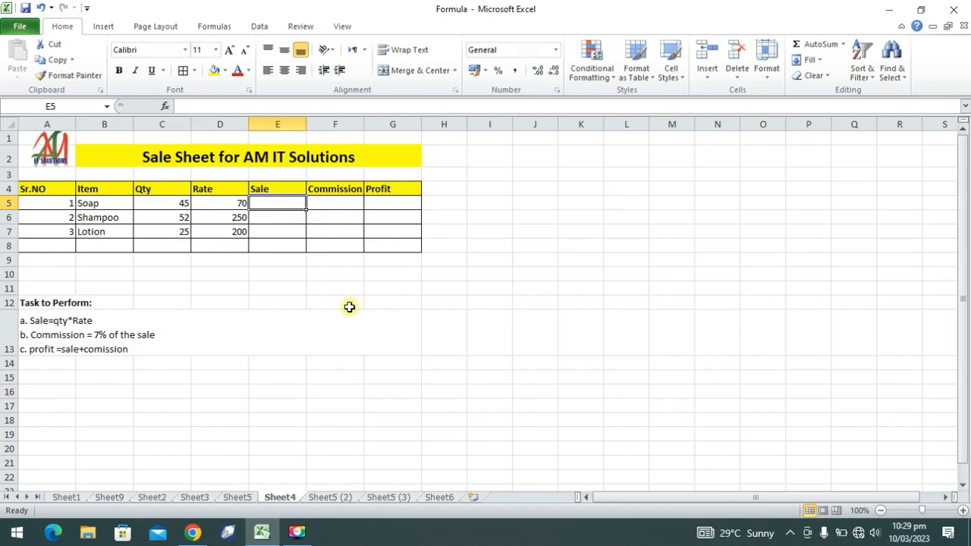
type("=")
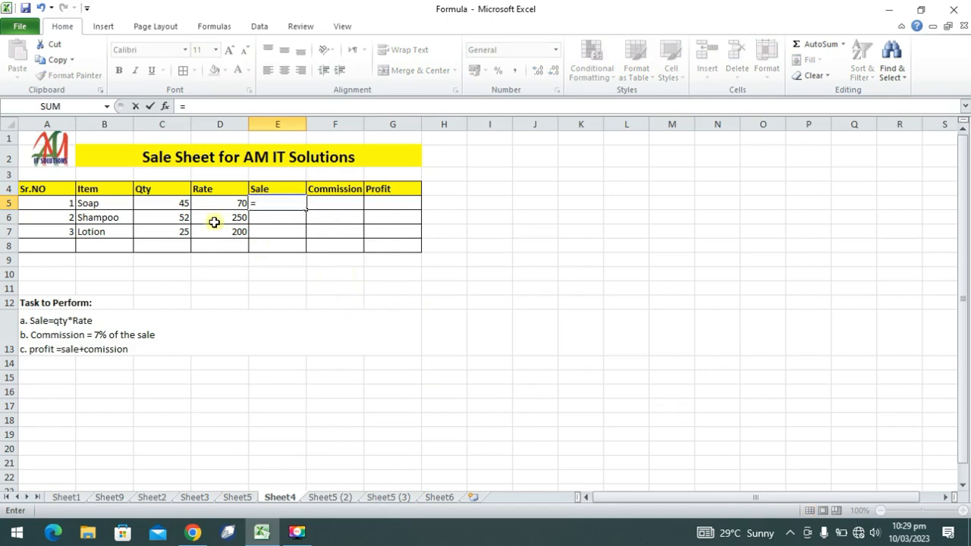
left_click(176, 202)
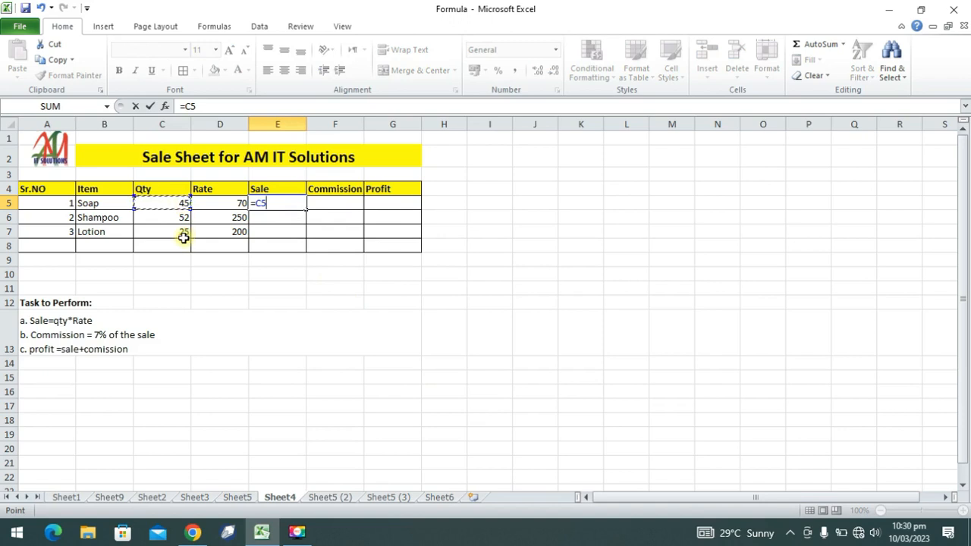
type("*")
left_click(214, 202)
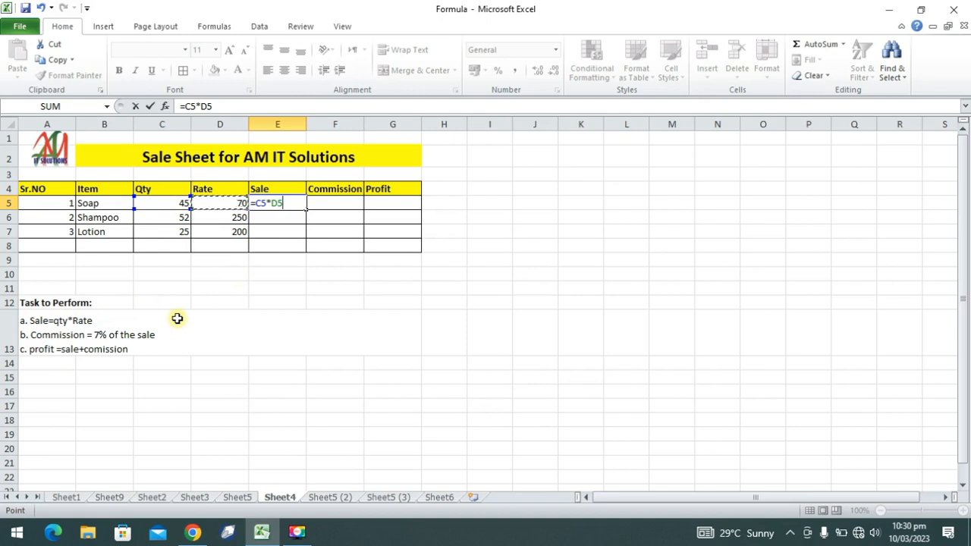
key("Return")
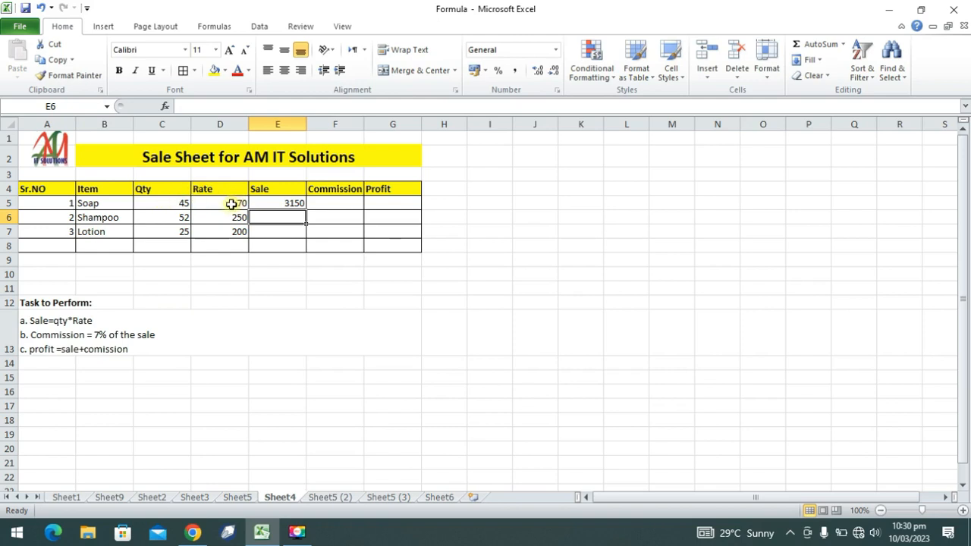
left_click(290, 202)
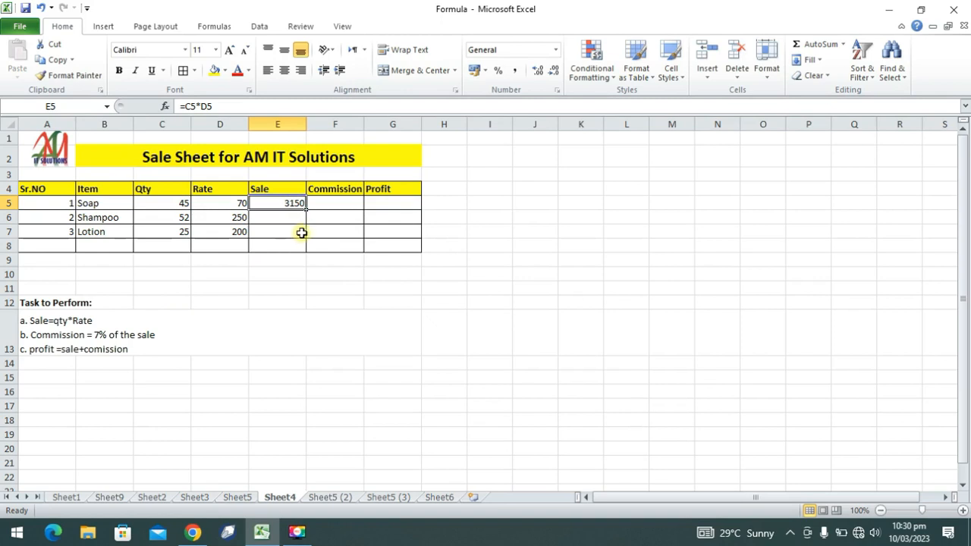
left_click_drag(305, 209, 309, 237)
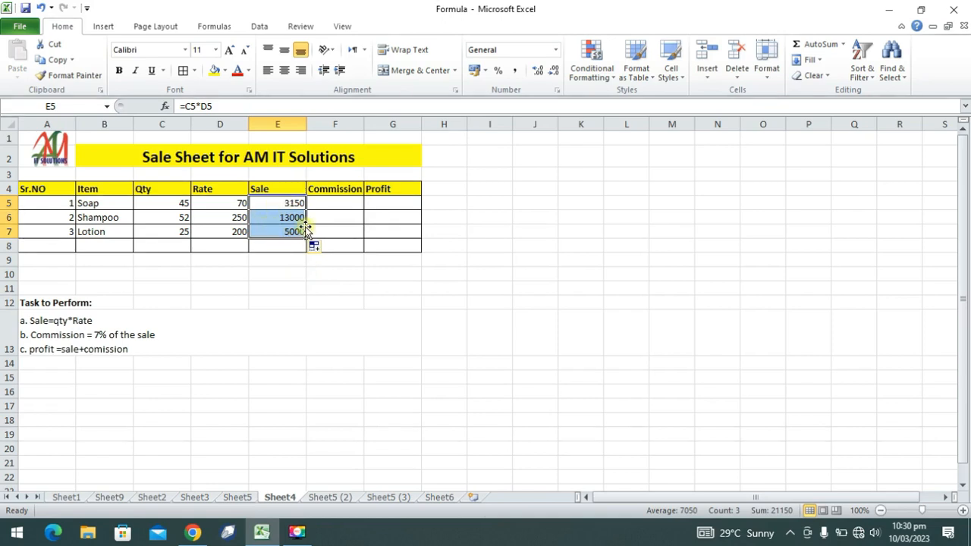
Step: Enter the formula =E5*7% in the Commission cell F5 for the Soap row
left_click(334, 206)
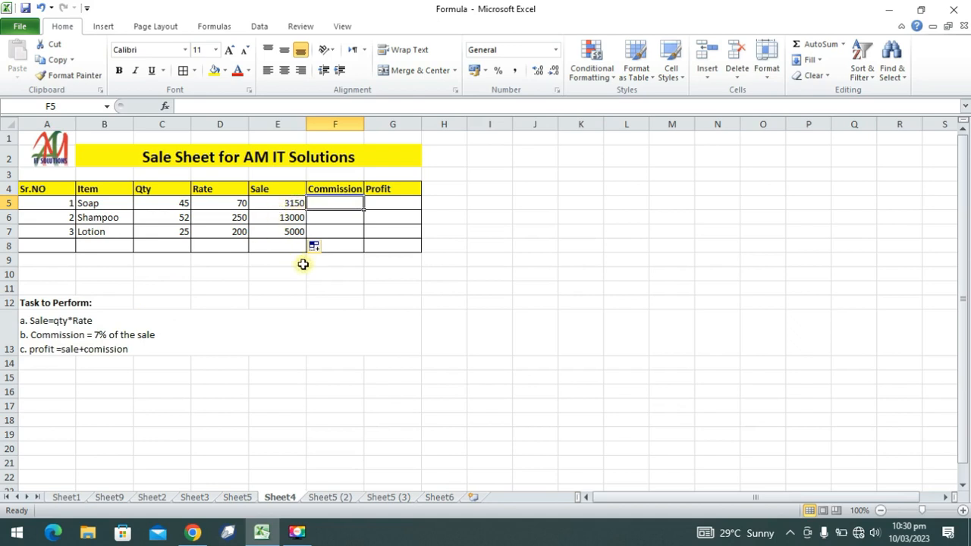
type("=")
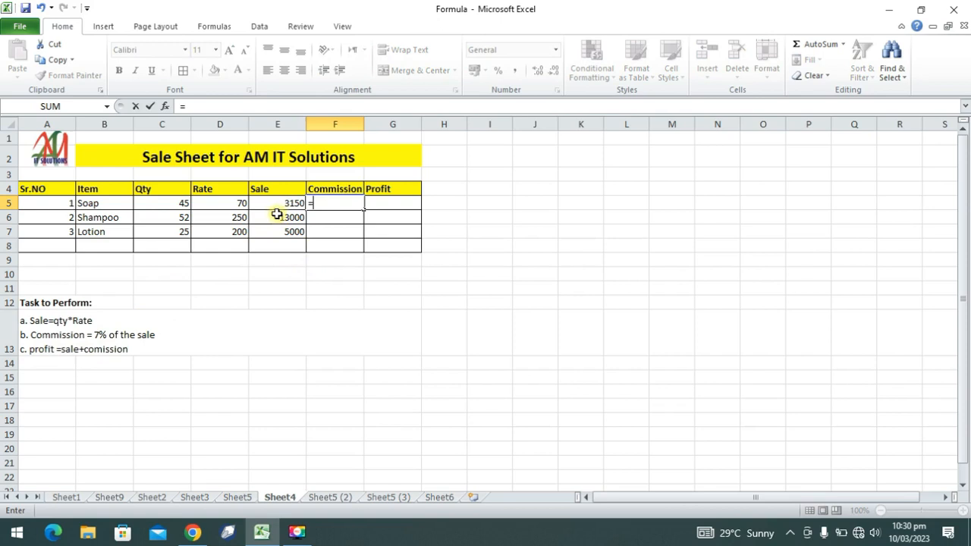
left_click(280, 202)
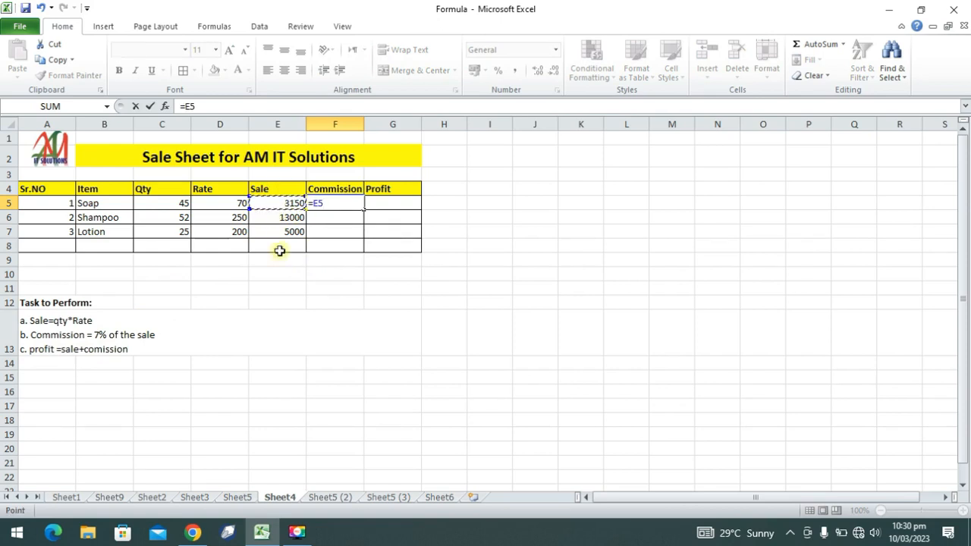
type("*7%")
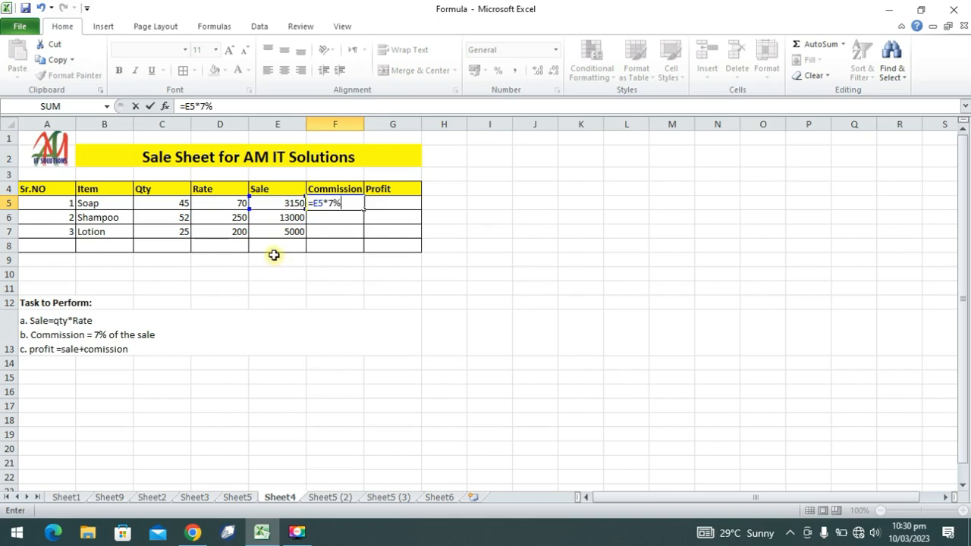
mouse_move(266, 536)
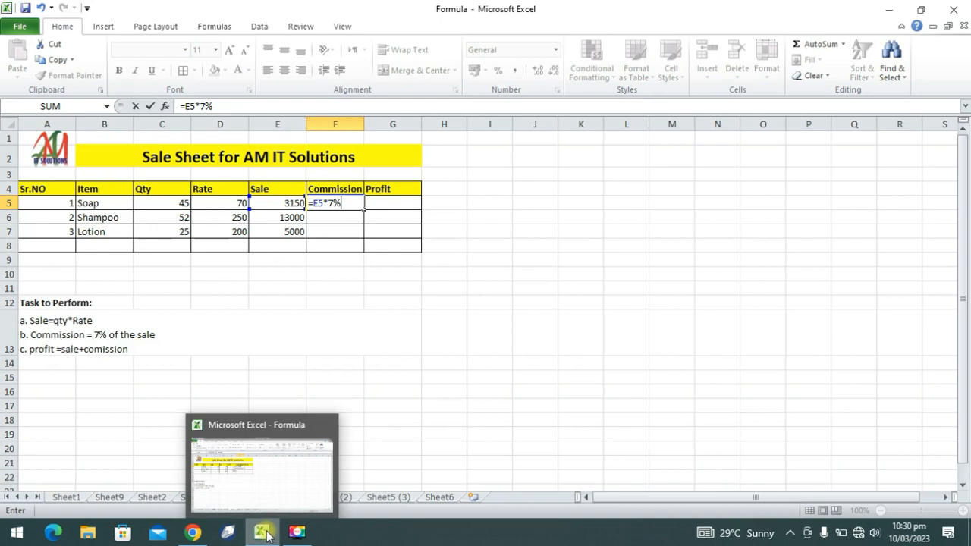
key("Return")
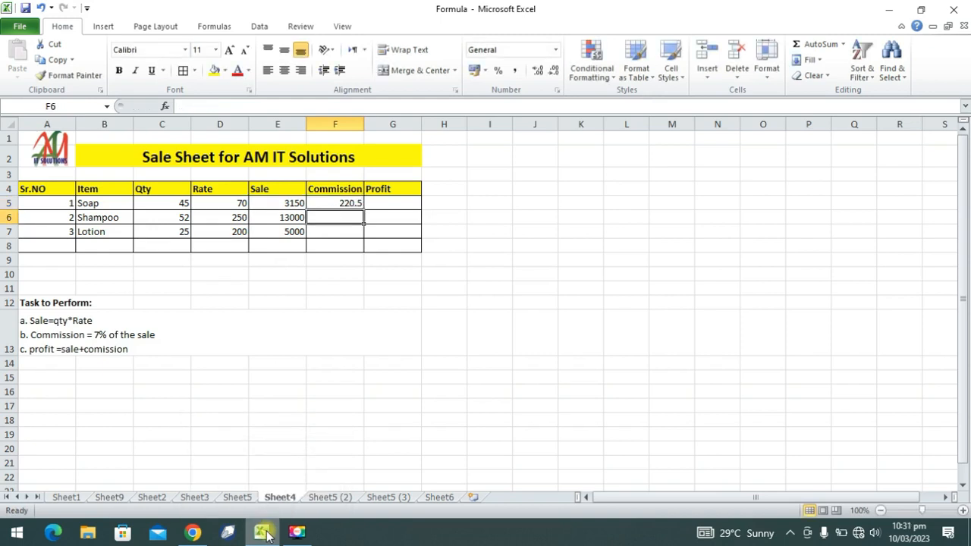
Step: Reduce the Commission value in F5 to zero decimal places and fill the cell down to F7
left_click(357, 202)
left_click(555, 70)
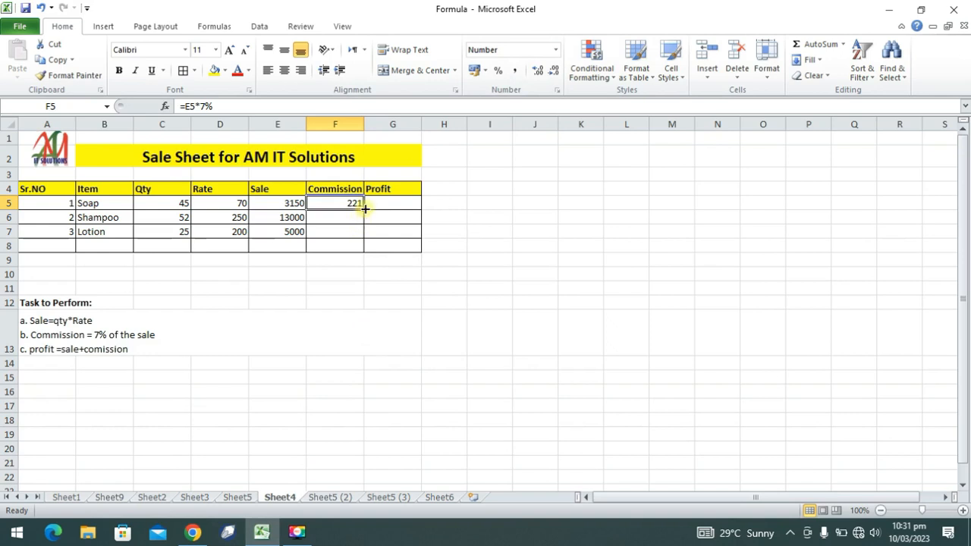
left_click_drag(364, 206, 369, 236)
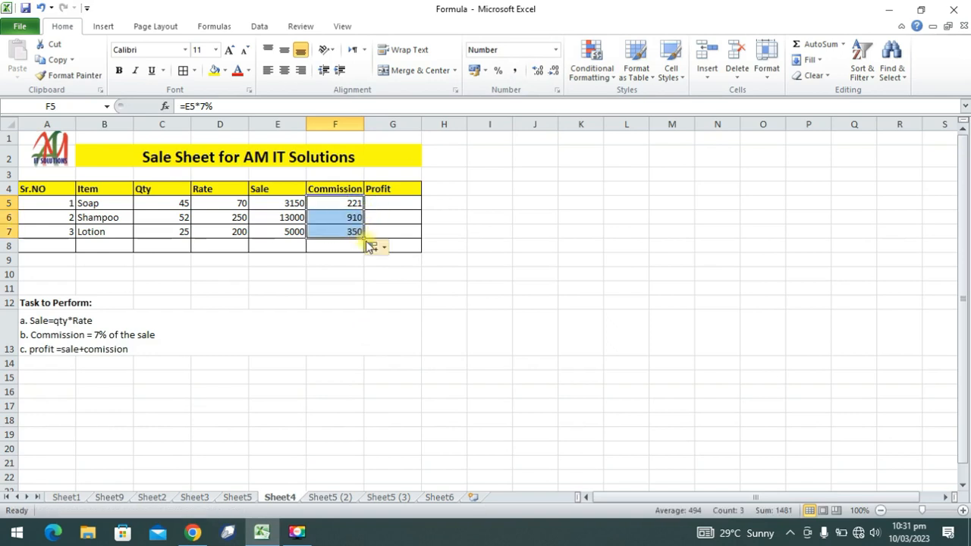
Step: Enter the formula =E5+F5 in the Profit cell G5 for the Soap row
left_click(396, 202)
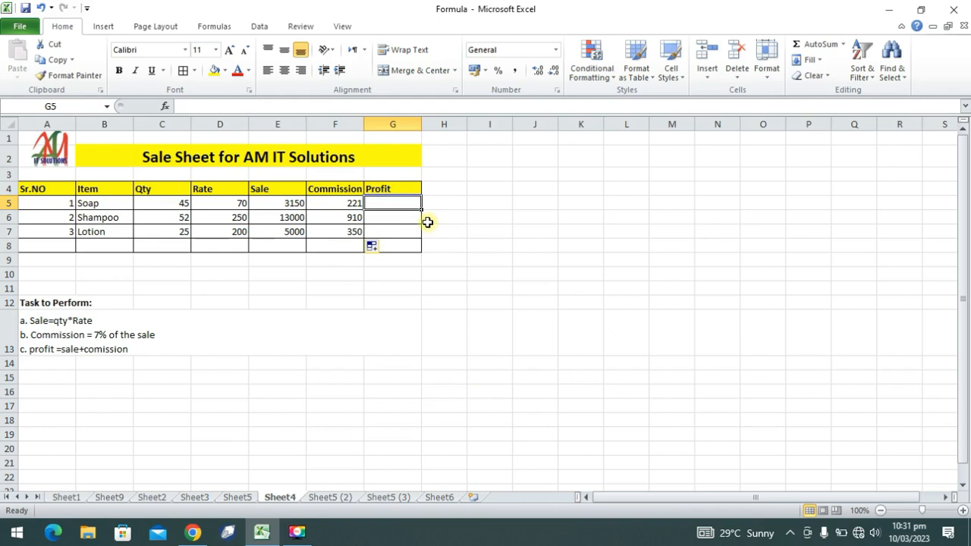
type("=")
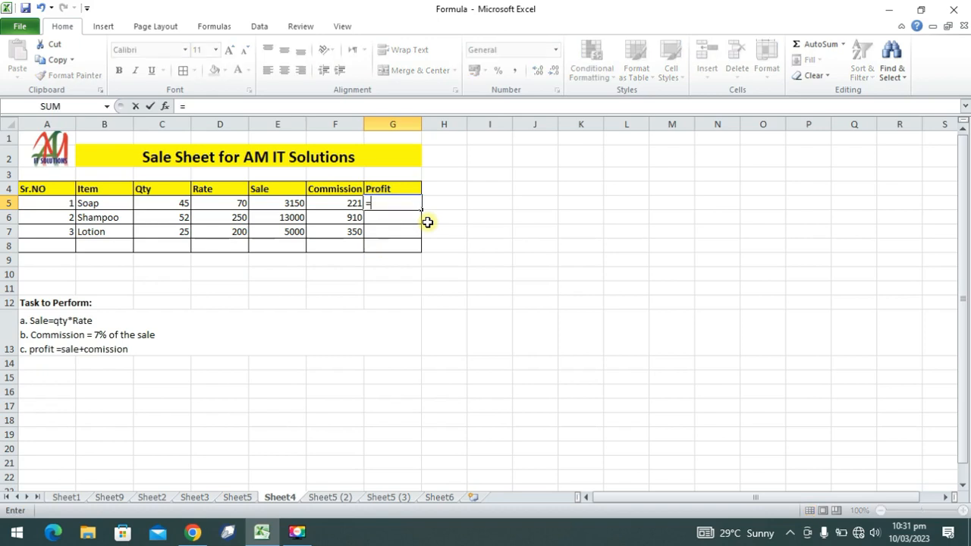
left_click(264, 202)
type("+")
left_click(339, 201)
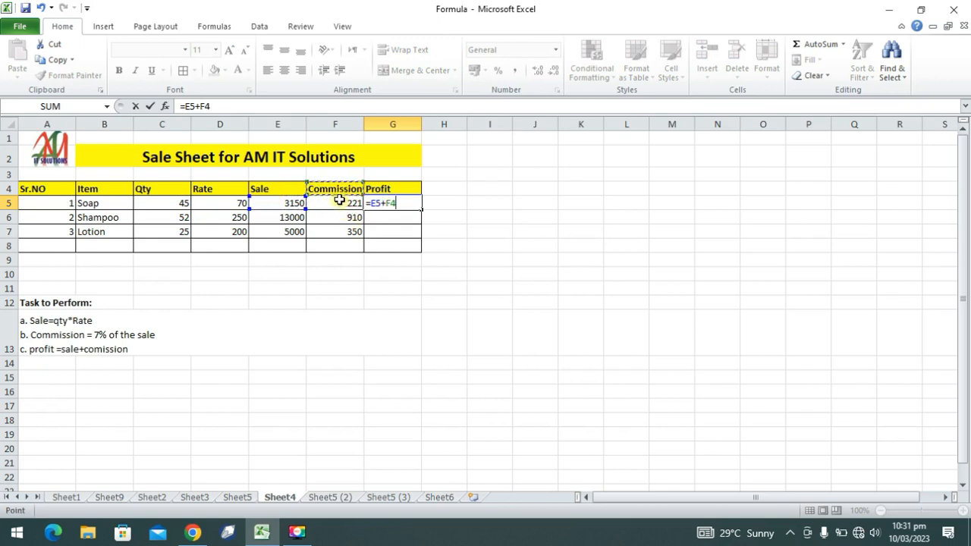
key("Return")
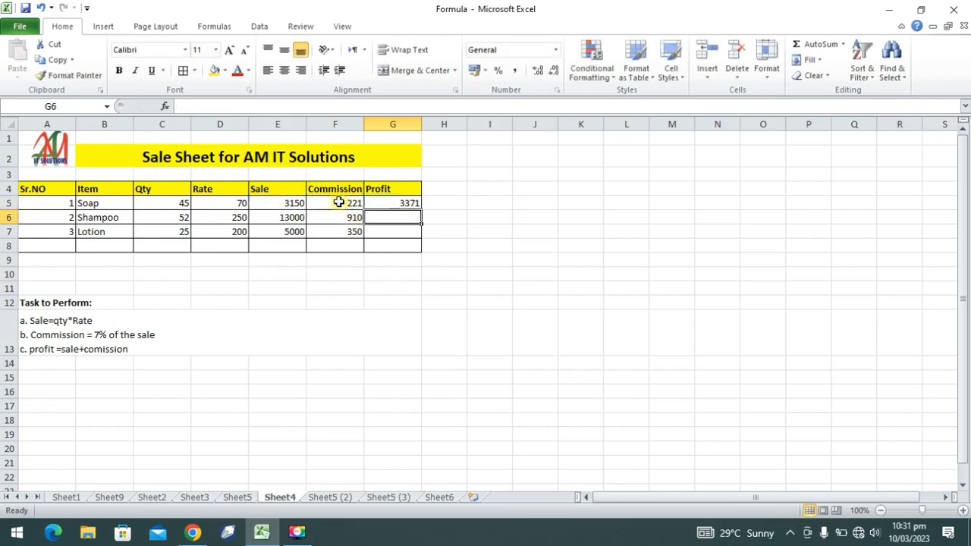
Step: Fill the Profit formula from G5 down to G7 for the Shampoo and Lotion rows
left_click(394, 203)
left_click_drag(421, 209, 423, 235)
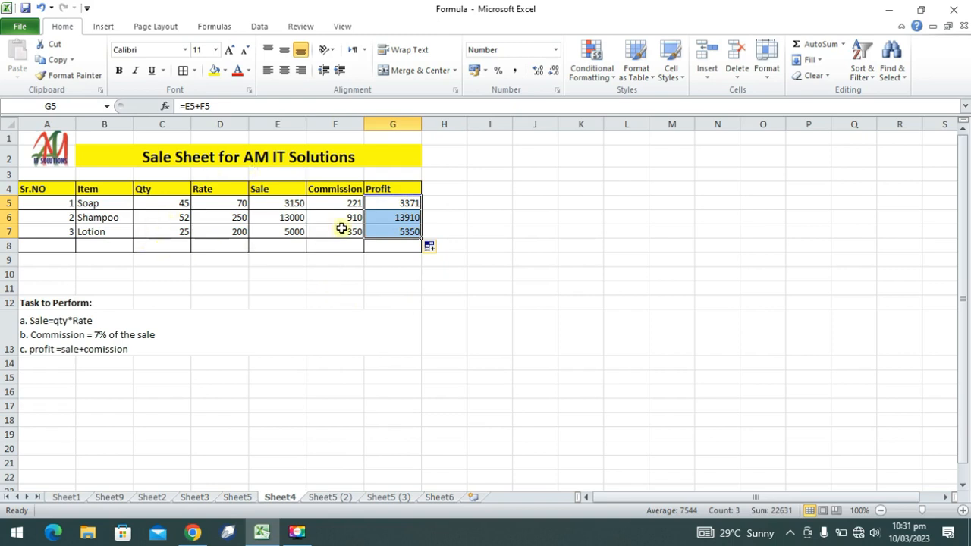
Step: On Sheet5 (2), enter the formula =D6-E6 in the balance Qty cell F6 for the Keyboard row
left_click(330, 498)
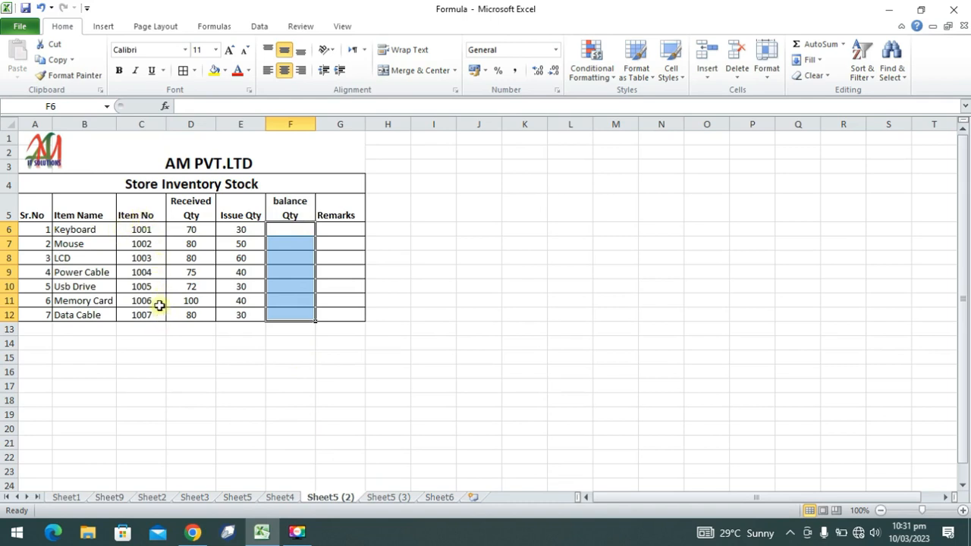
left_click_drag(197, 225, 196, 314)
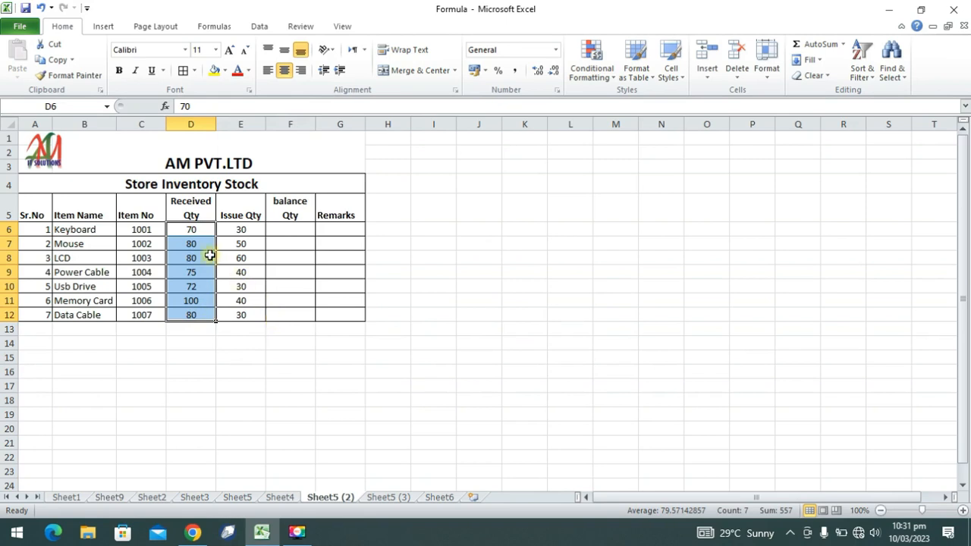
left_click_drag(196, 226, 189, 314)
left_click_drag(239, 227, 240, 311)
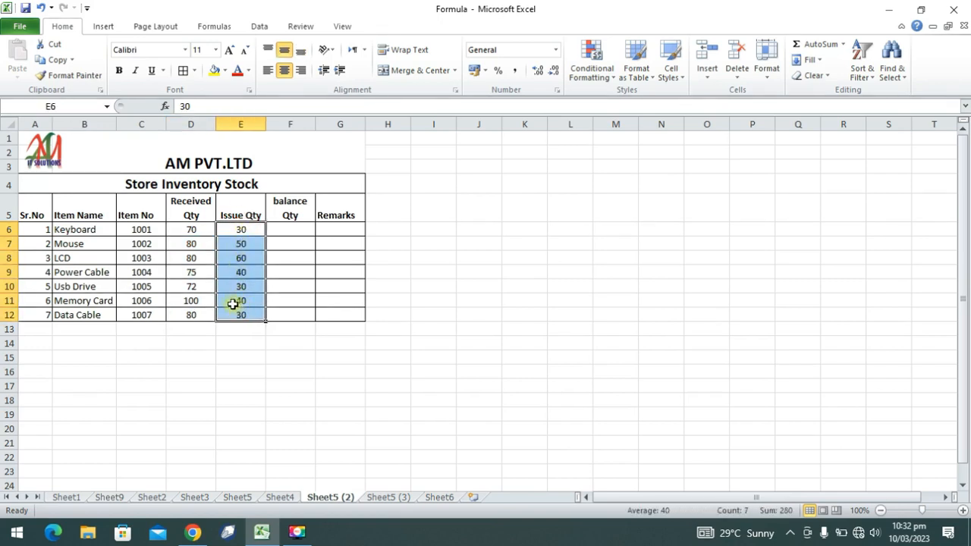
left_click(239, 229)
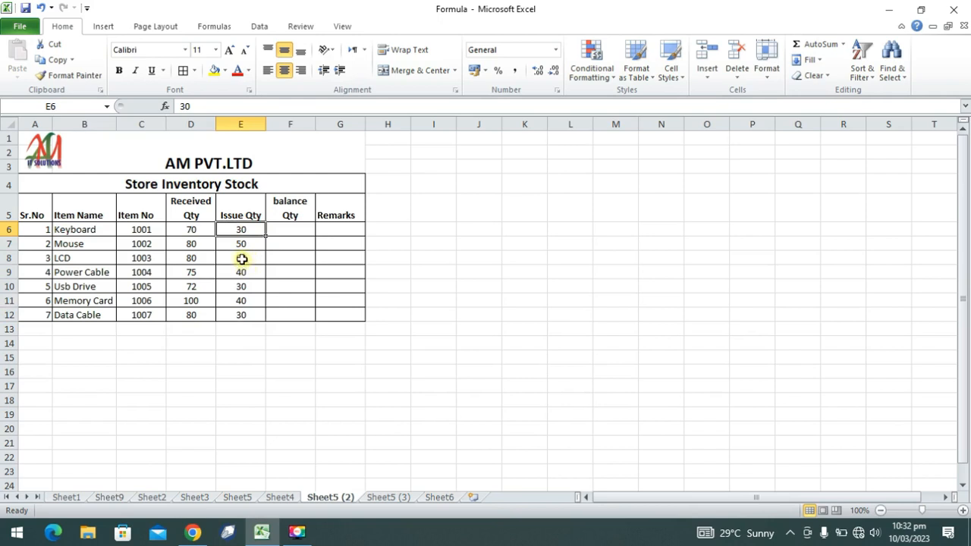
left_click(283, 226)
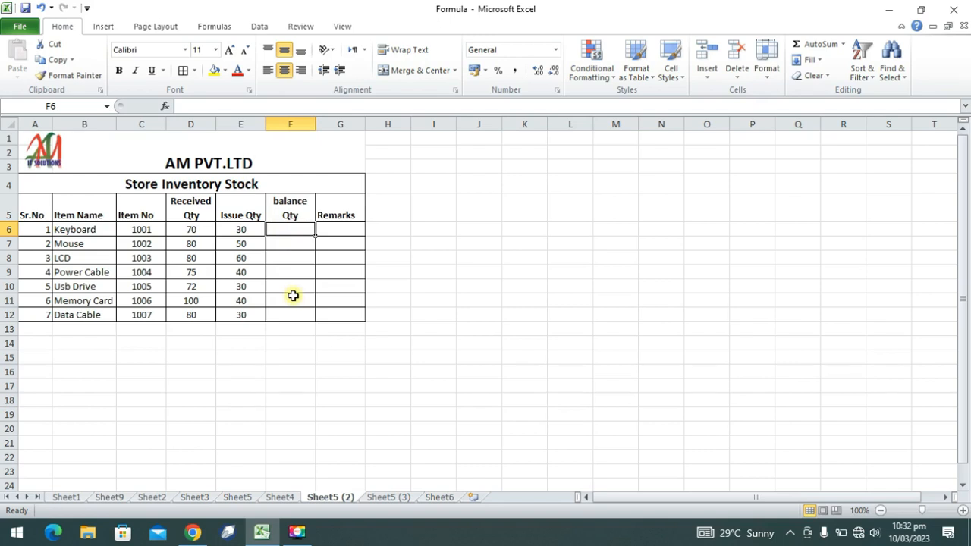
type("=")
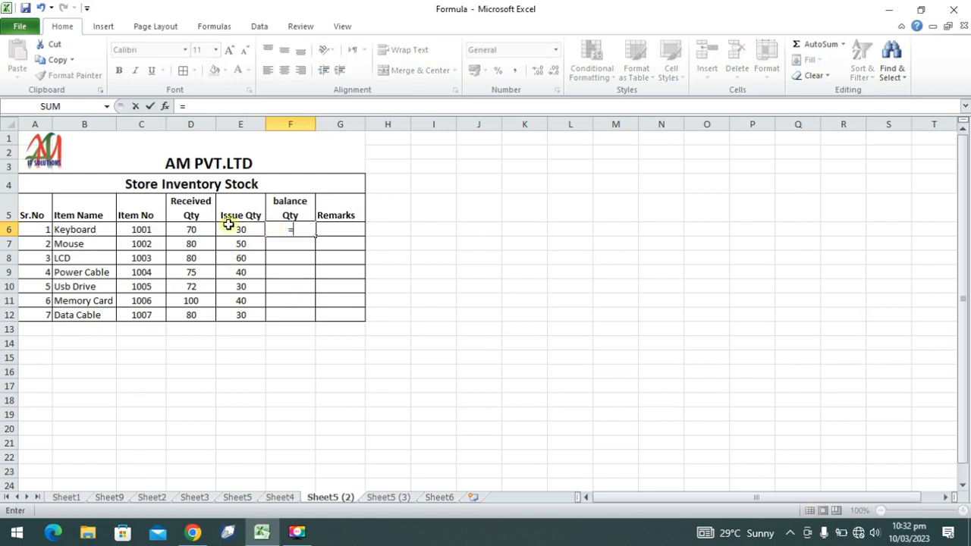
left_click(192, 230)
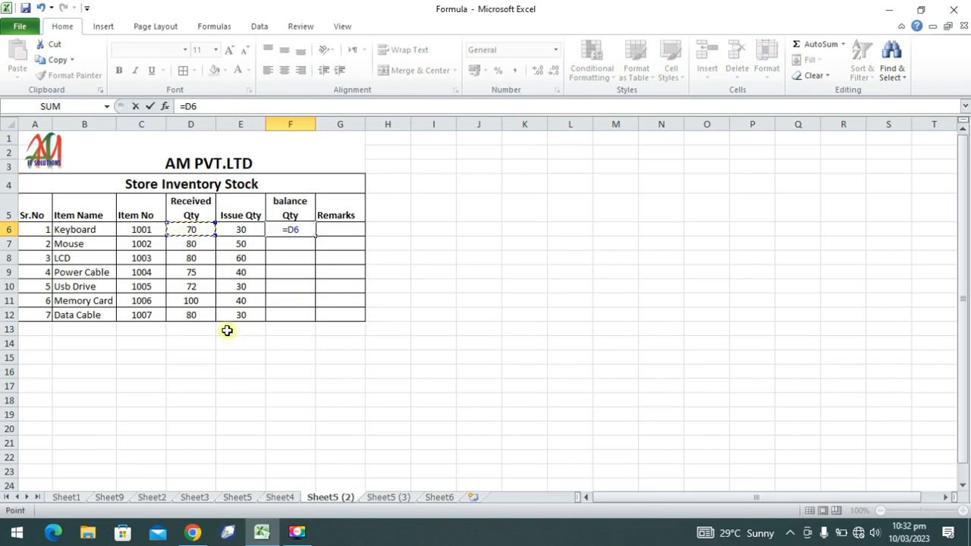
type("-")
left_click(249, 229)
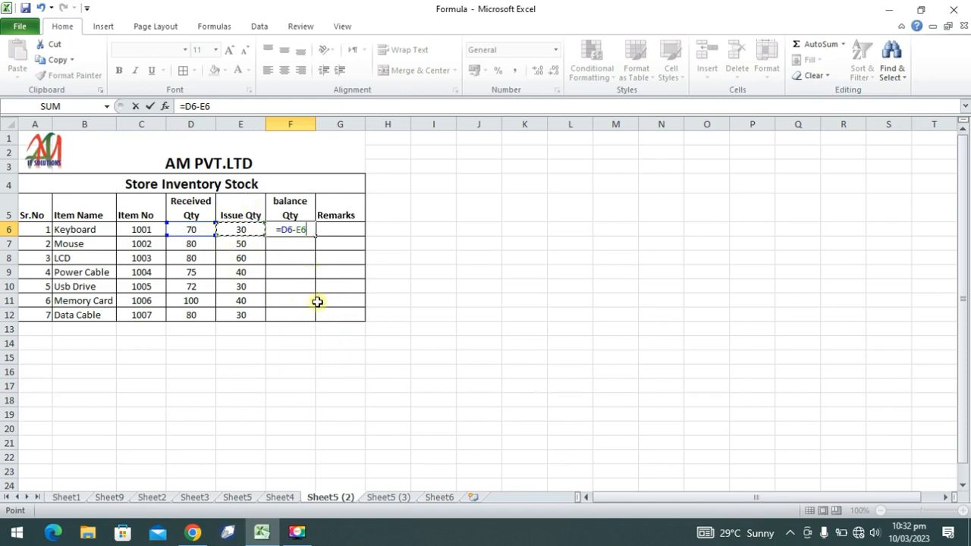
key("Return")
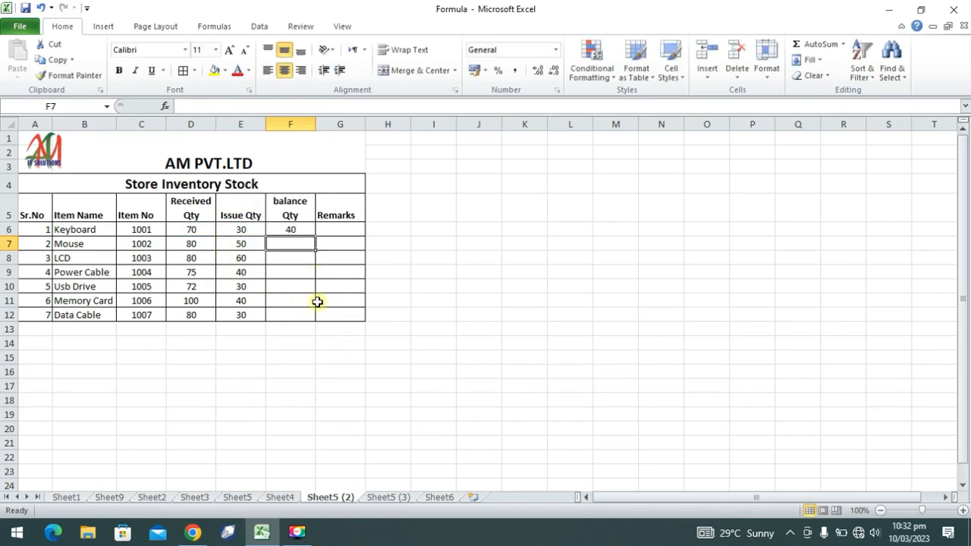
Step: Fill the balance Qty formula from F6 down to F12 for the remaining inventory items
left_click(191, 230)
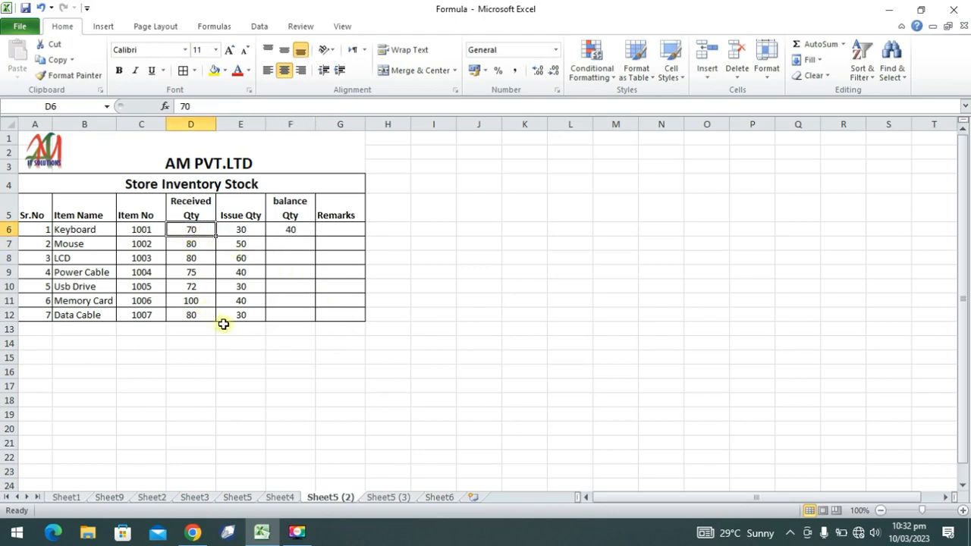
left_click(308, 226)
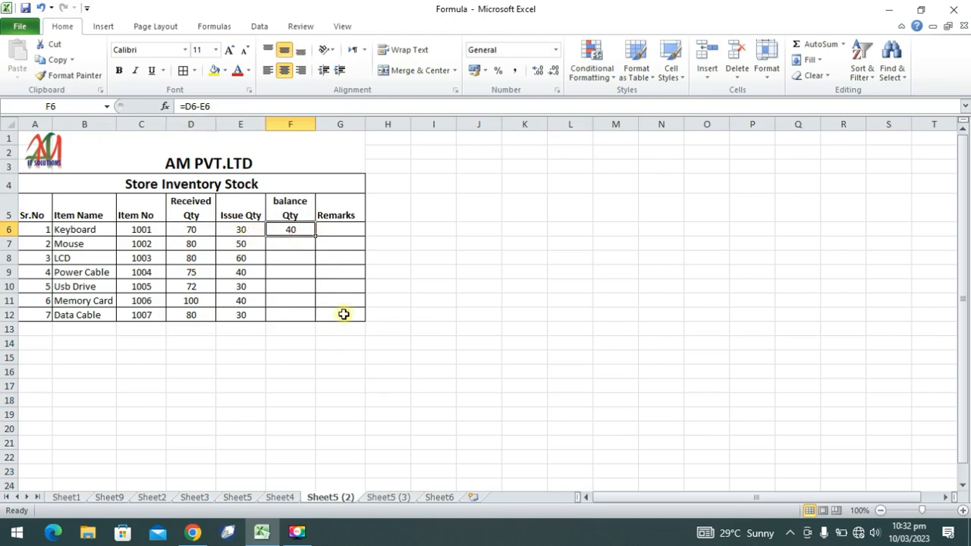
scroll(345, 309, "up", 3, "ctrl")
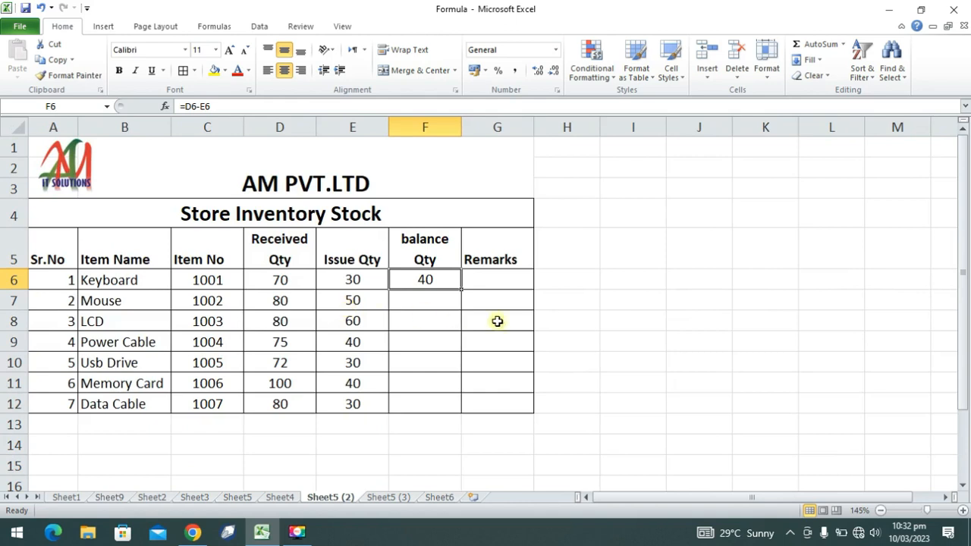
left_click_drag(460, 289, 462, 412)
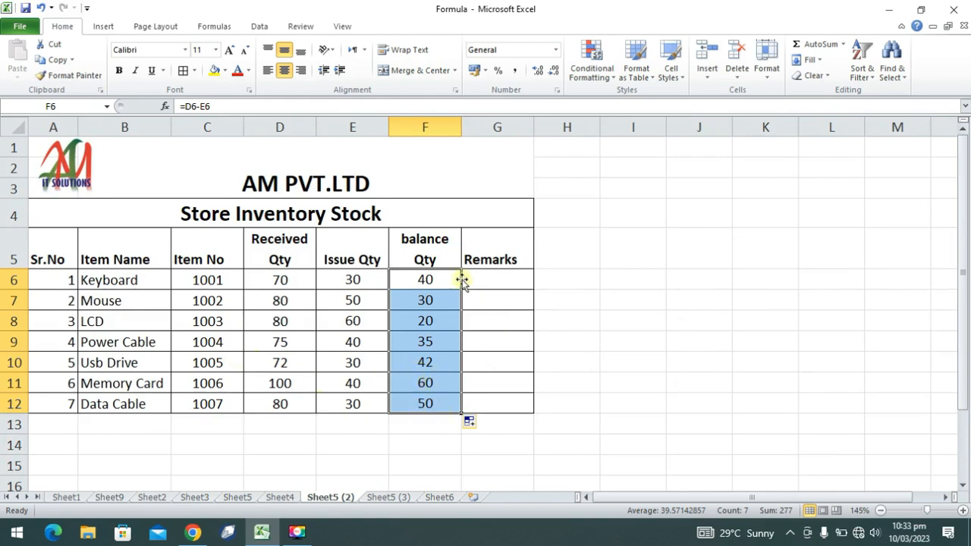
left_click(510, 278)
left_click(506, 300)
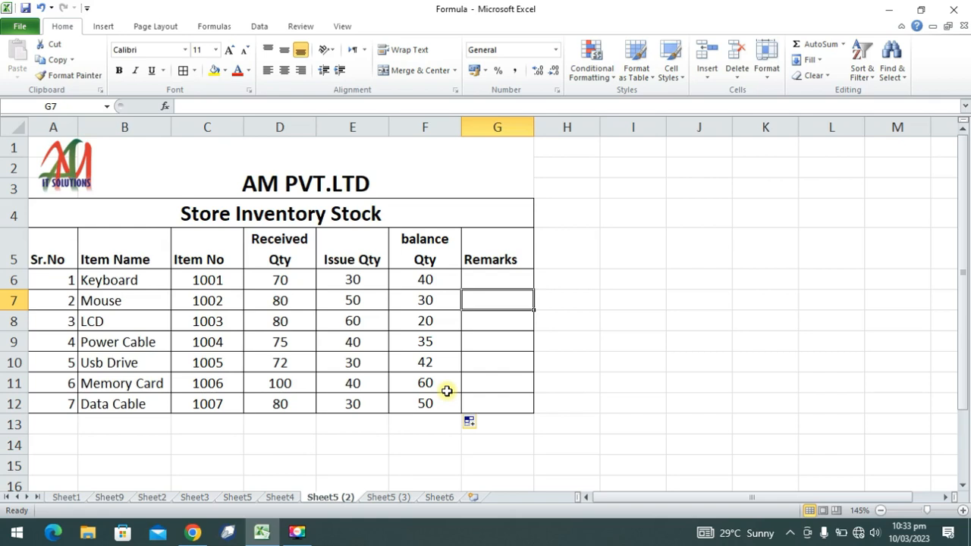
Step: On the Price List in Sheet5 (3), enter the formula =2/100*D6 in the New price cell E6 for the Keyboard row
left_click(383, 497)
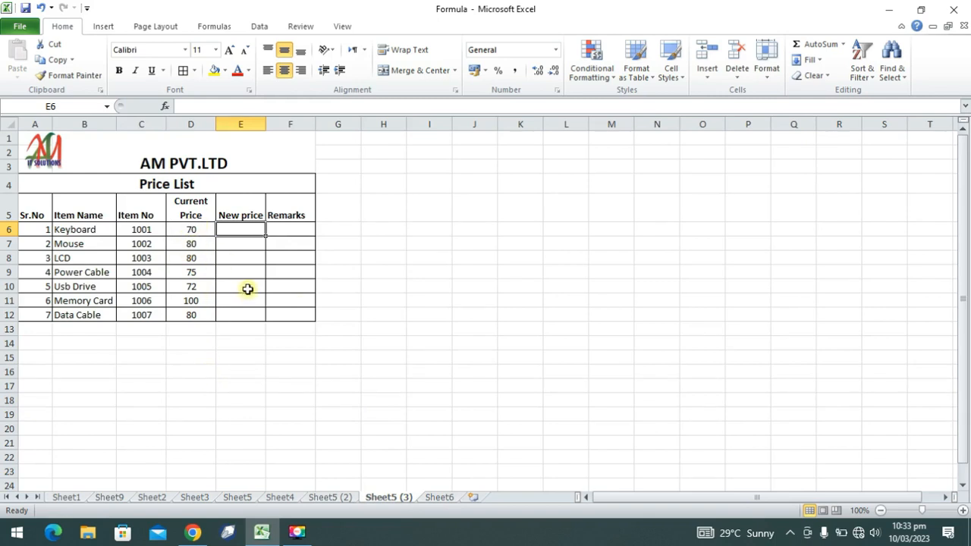
scroll(247, 290, "up", 3)
scroll(248, 286, "up", 1)
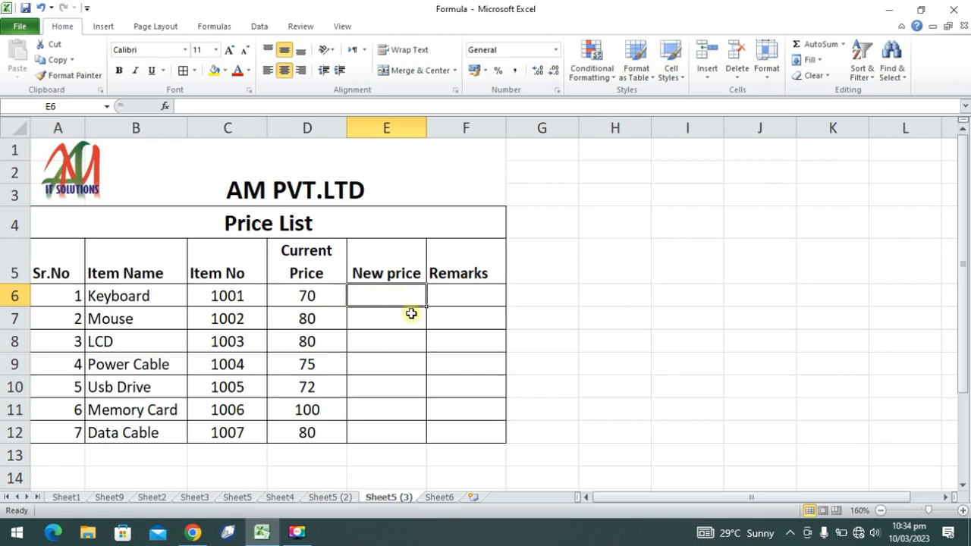
type("=2")
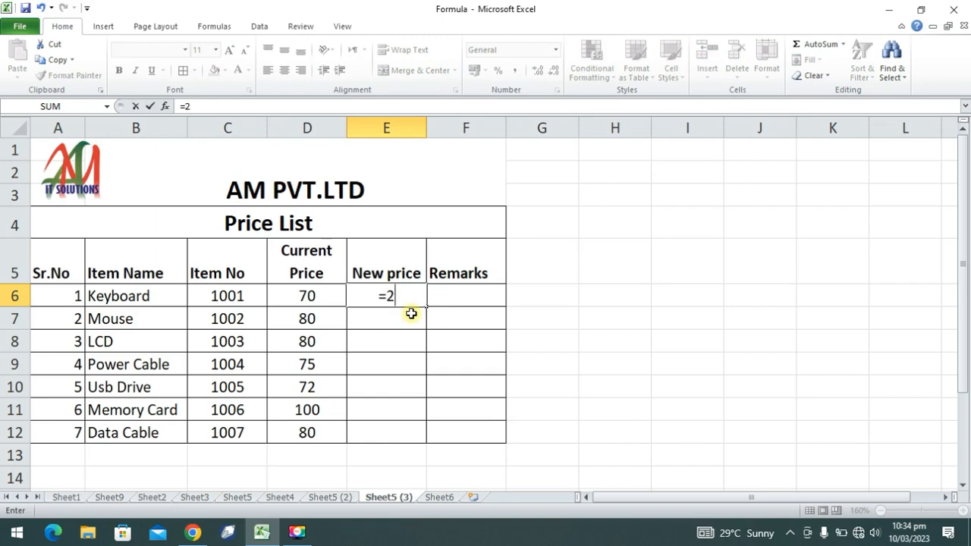
type("/100")
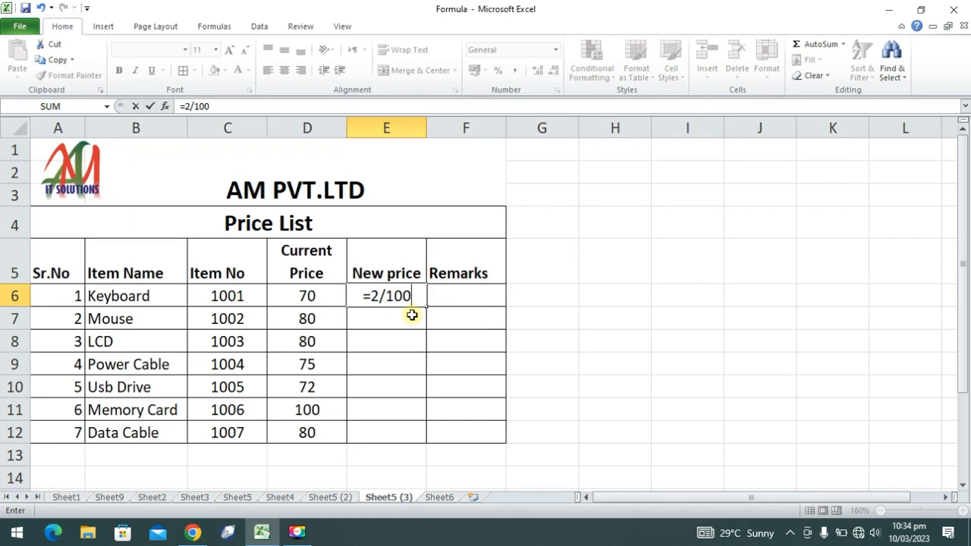
type("*")
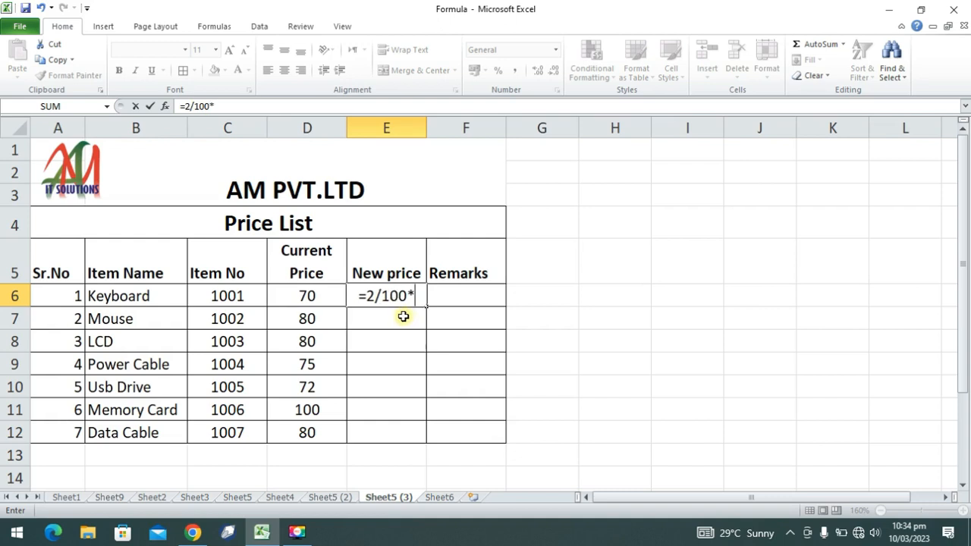
left_click(324, 300)
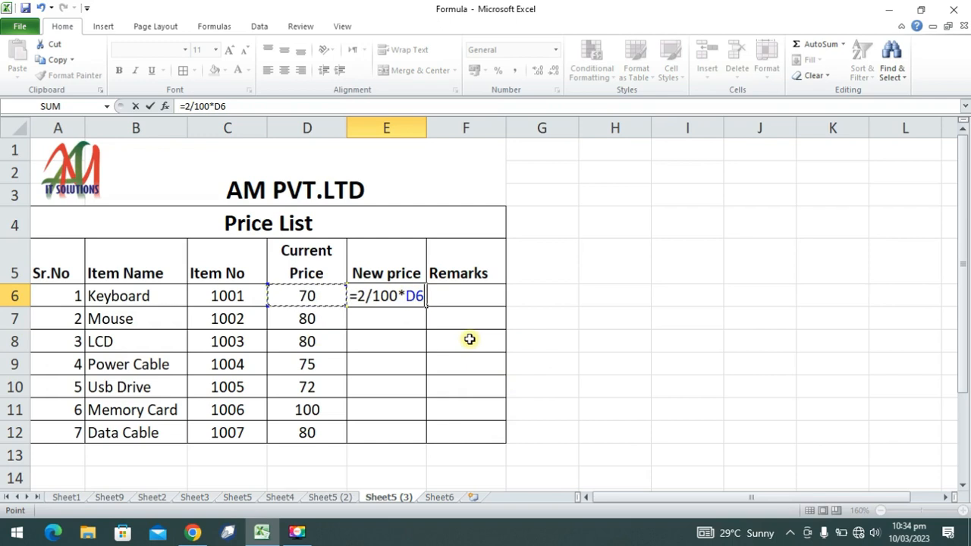
key("Return")
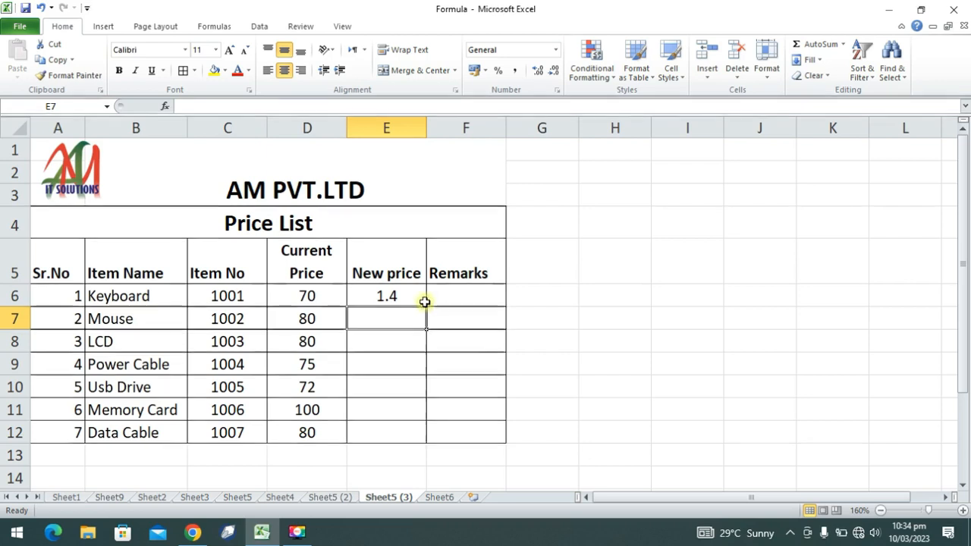
Step: Extend the New price formula in E6 to =2/100*D6+D6 and fill it down to E12
left_click(396, 296)
double_click(396, 296)
left_click(425, 294)
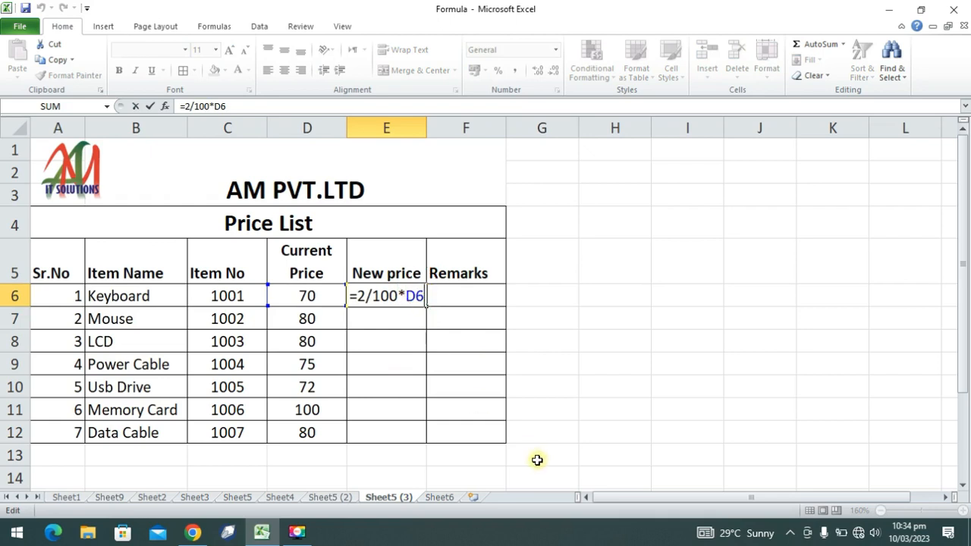
type("+")
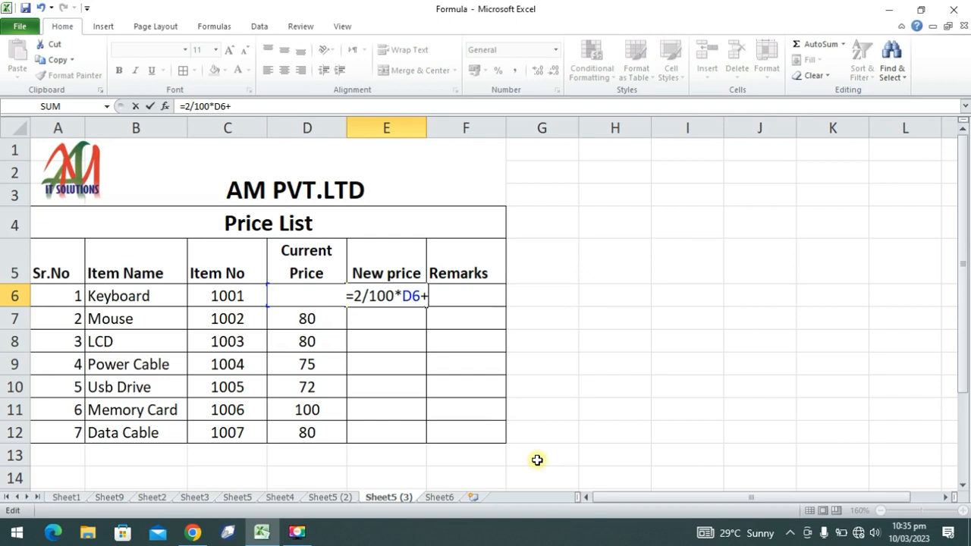
type("d6")
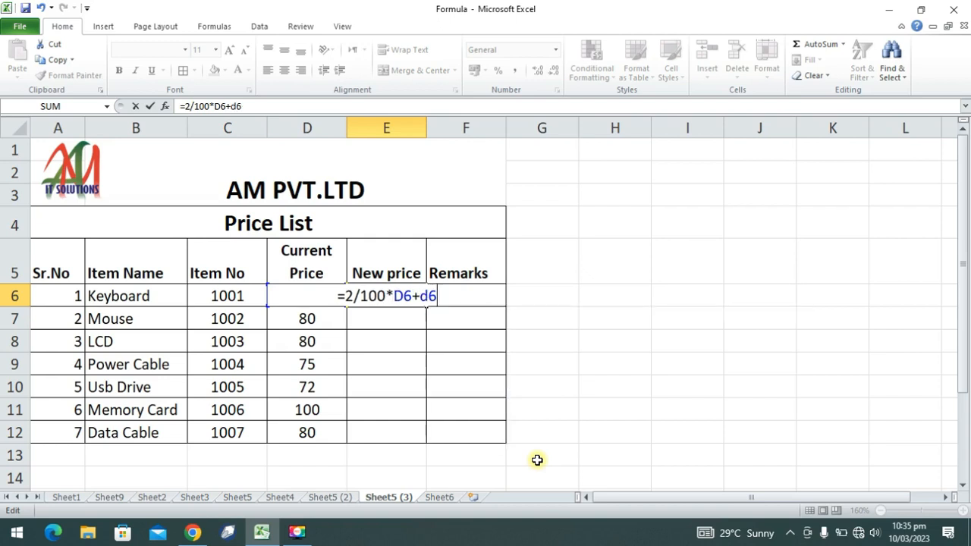
key("Return")
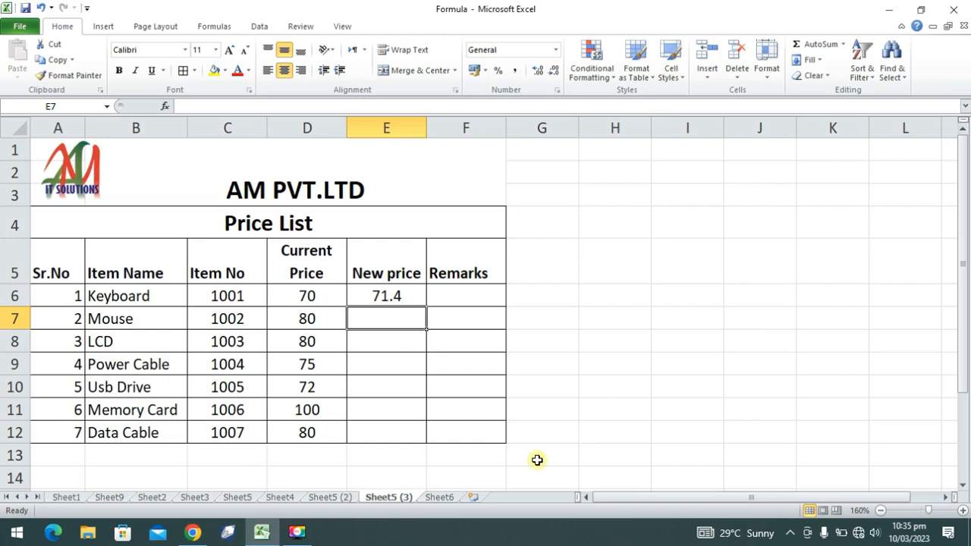
left_click(406, 293)
left_click_drag(429, 306, 429, 440)
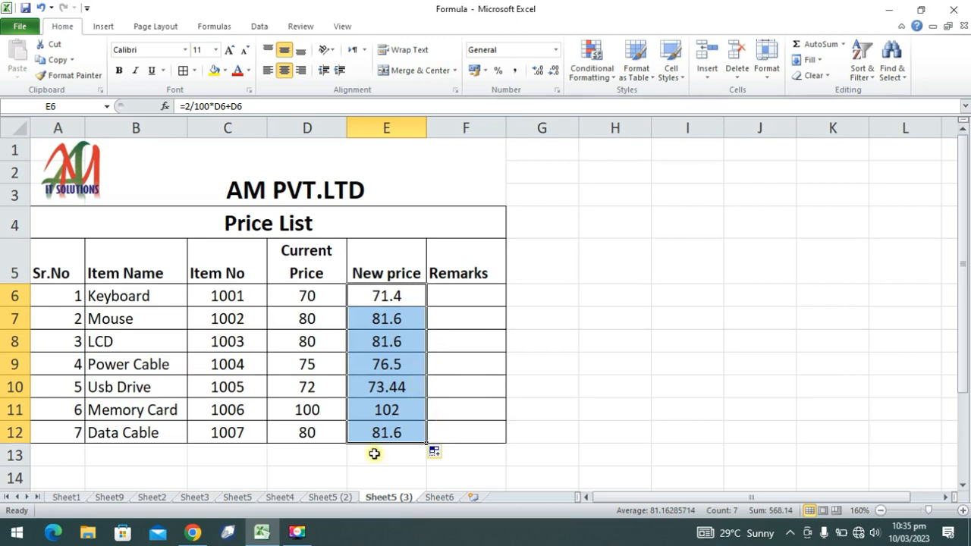
Step: Try a price decrease for the Usb Drive by changing the New price formula in E10 to =2/100*D10-D10
left_click(388, 387)
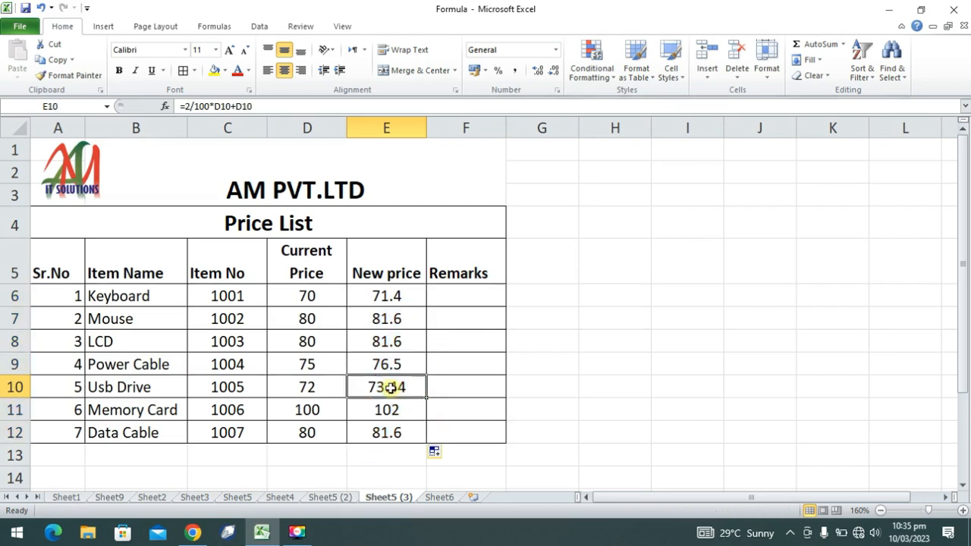
double_click(388, 387)
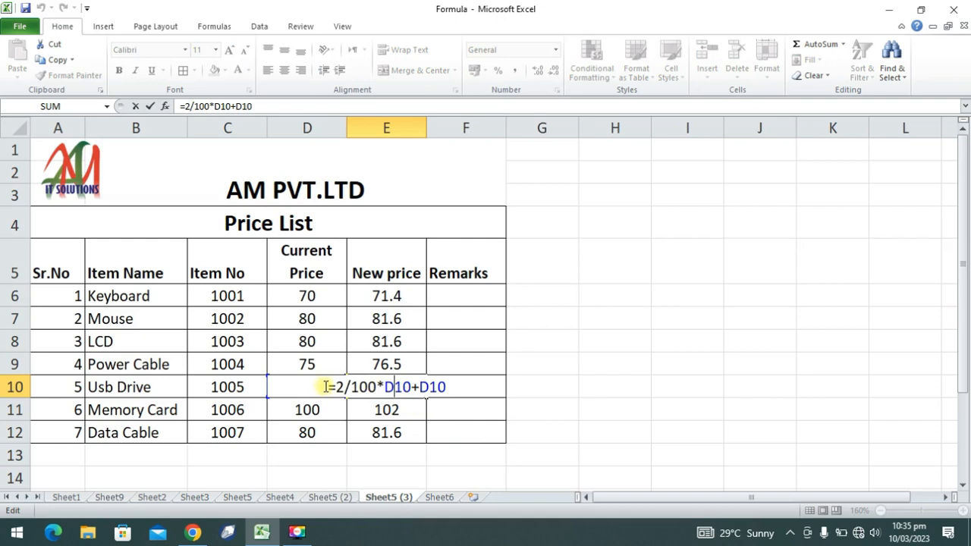
left_click(420, 388)
key("BackSpace")
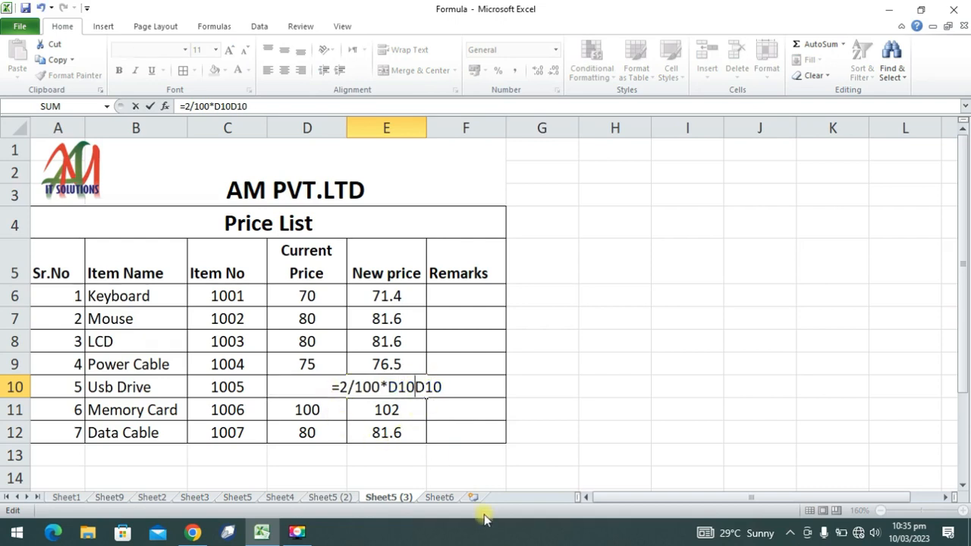
type("-")
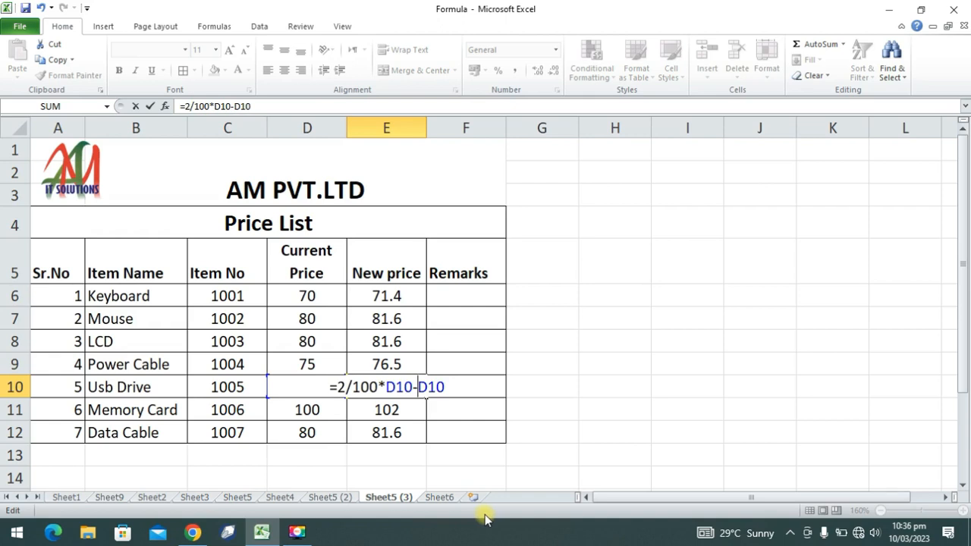
key("Return")
key("Up")
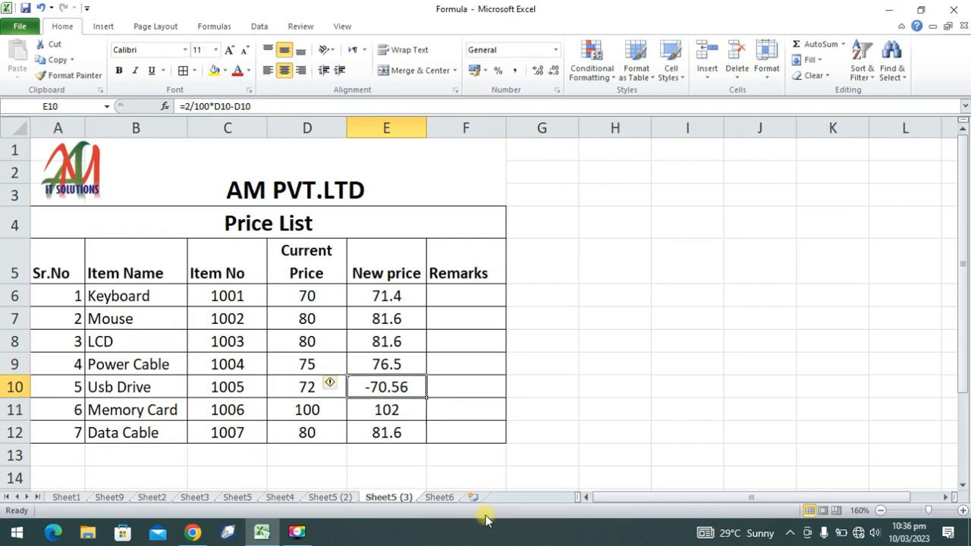
Step: Replace the Usb Drive's New price formula in E10 with =D10-D10*2/100 for a 2 percent decrease and reselect the cell
type("=")
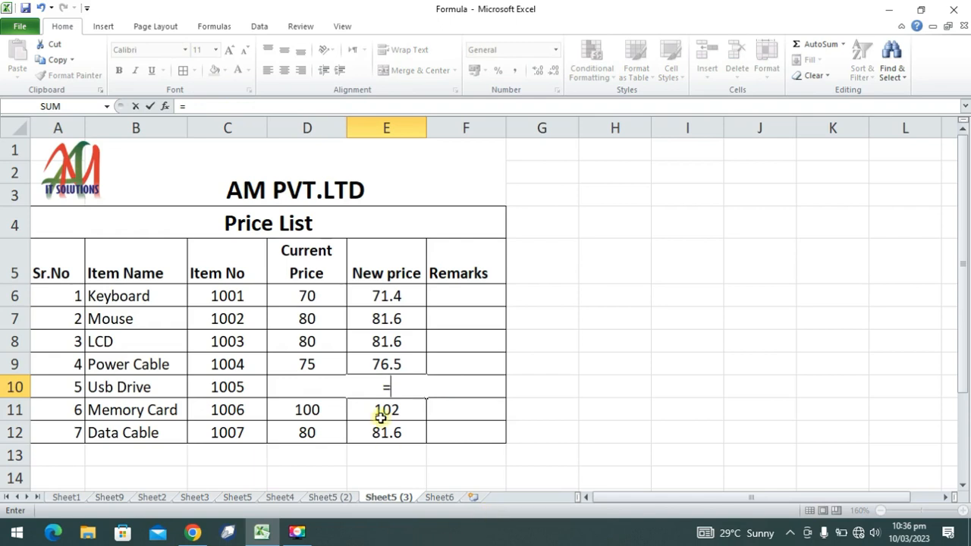
key("Left")
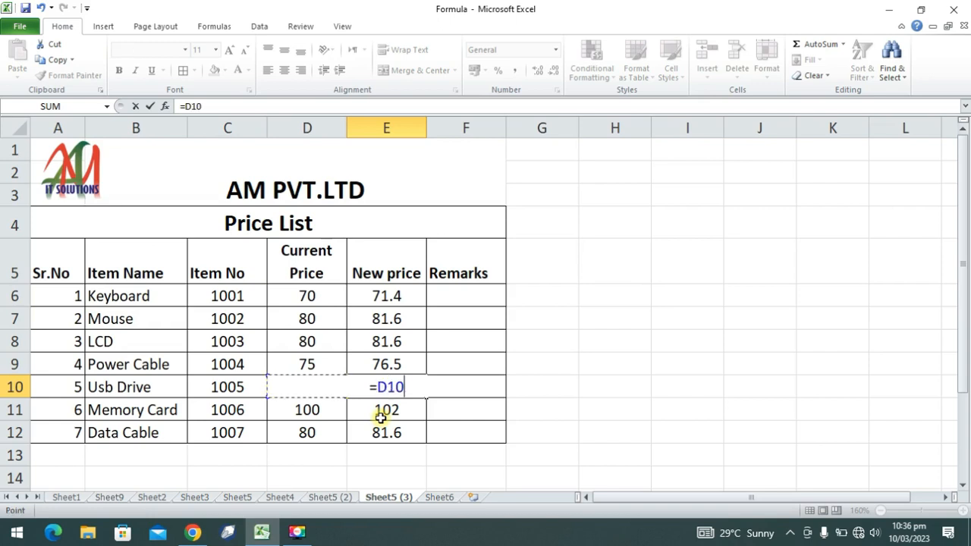
type("-")
key("Left")
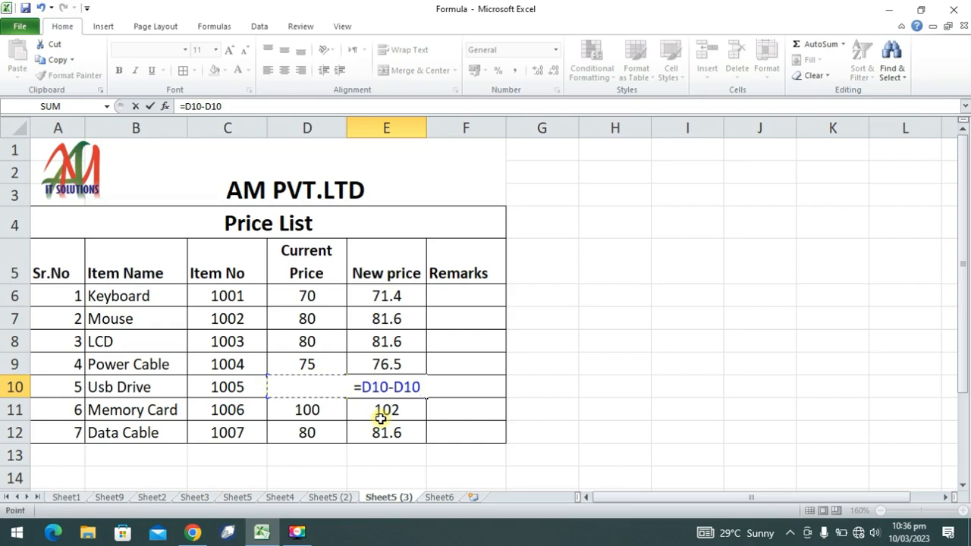
type("*2/")
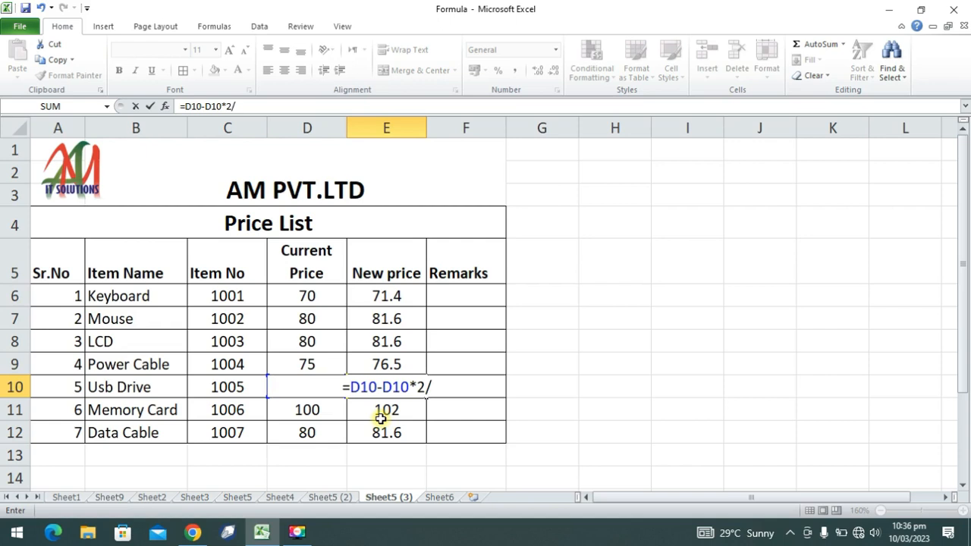
type("100")
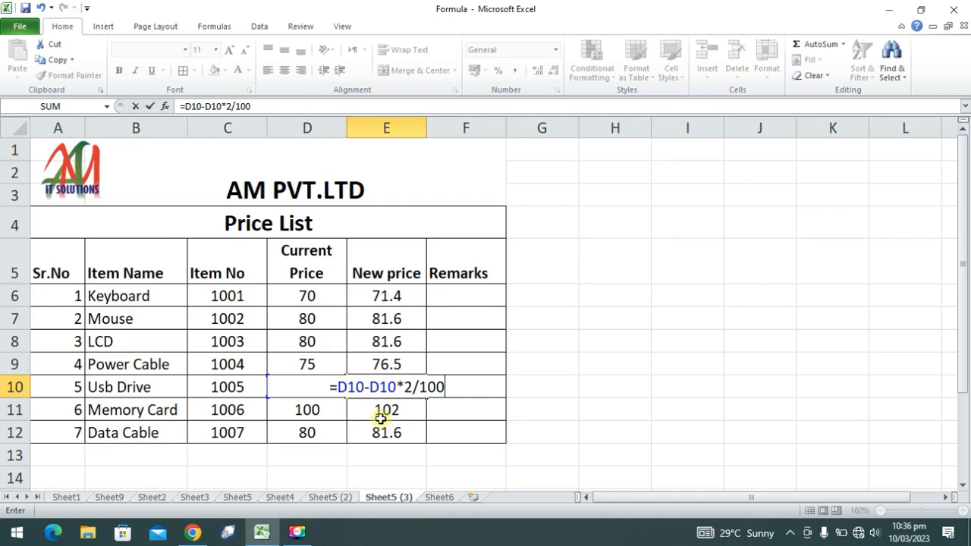
key("Return")
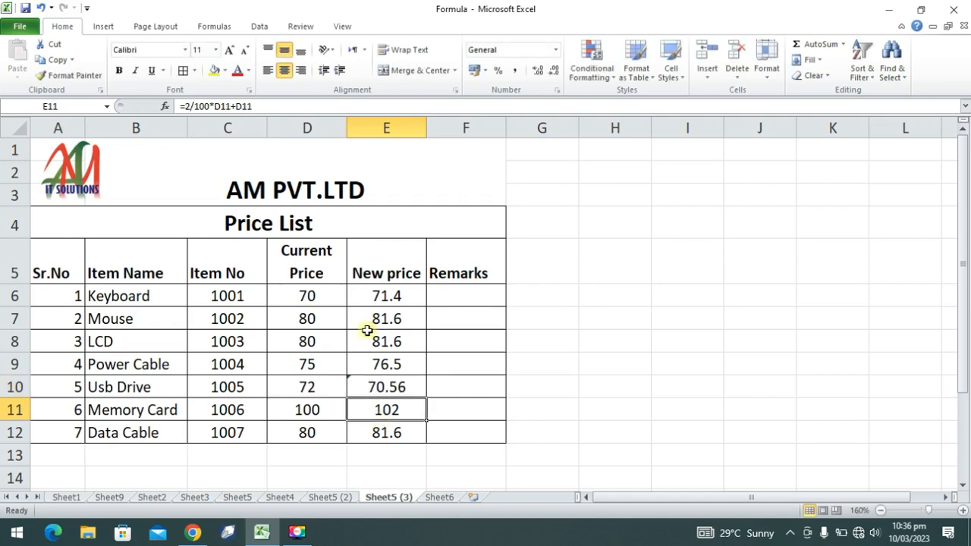
left_click(409, 388)
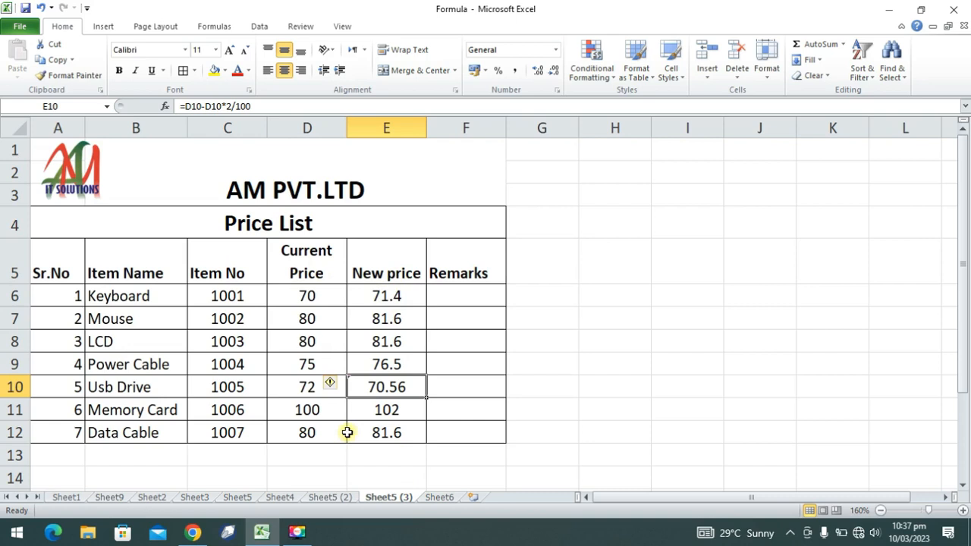
Step: Review the practice sheets, including the 10th Class Result on Sheet5, and look back through the formula, operand and operator notes on Sheet1
left_click(434, 497)
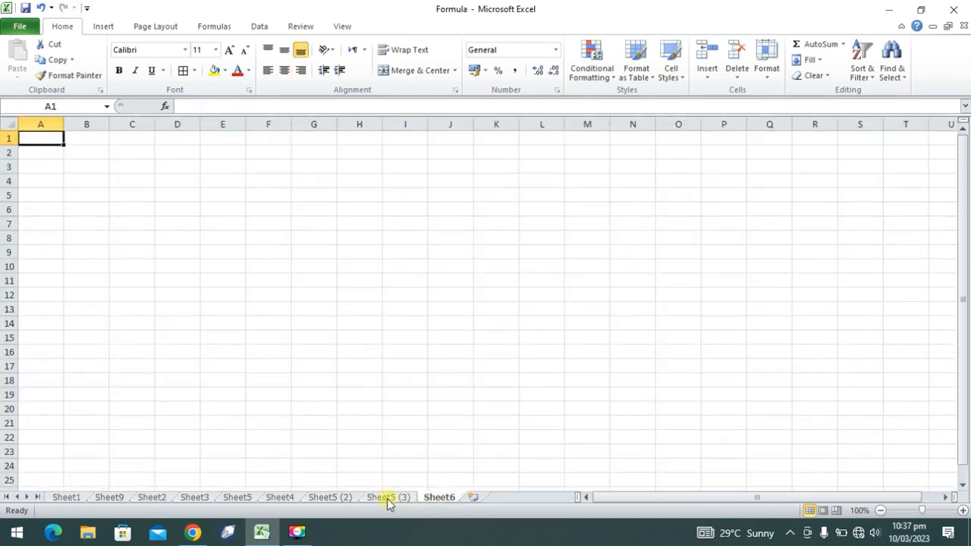
left_click(387, 498)
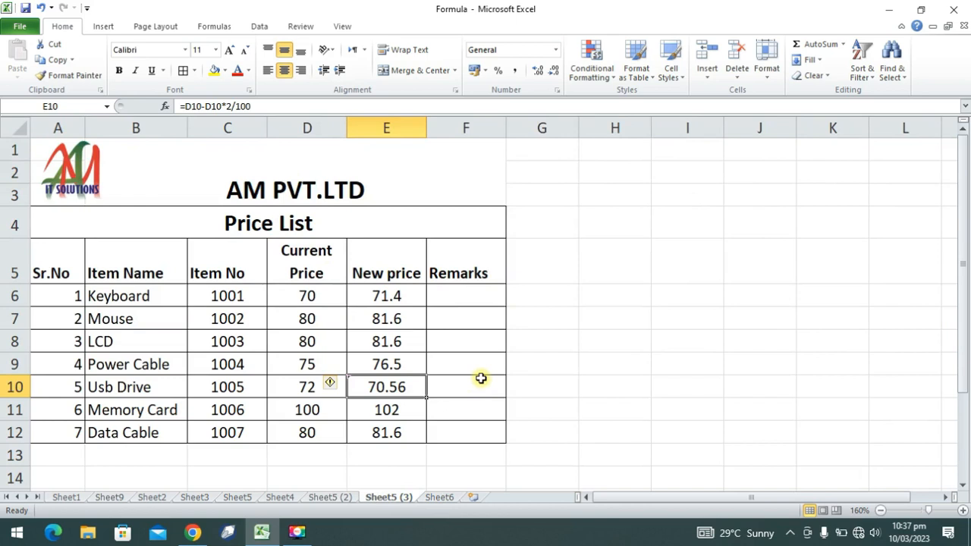
left_click(109, 498)
left_click(151, 498)
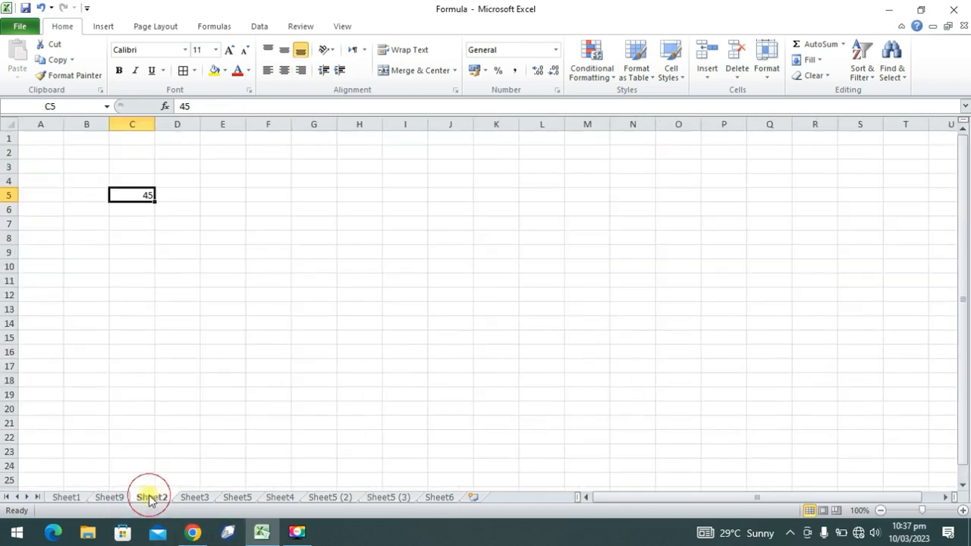
left_click(199, 498)
left_click(242, 501)
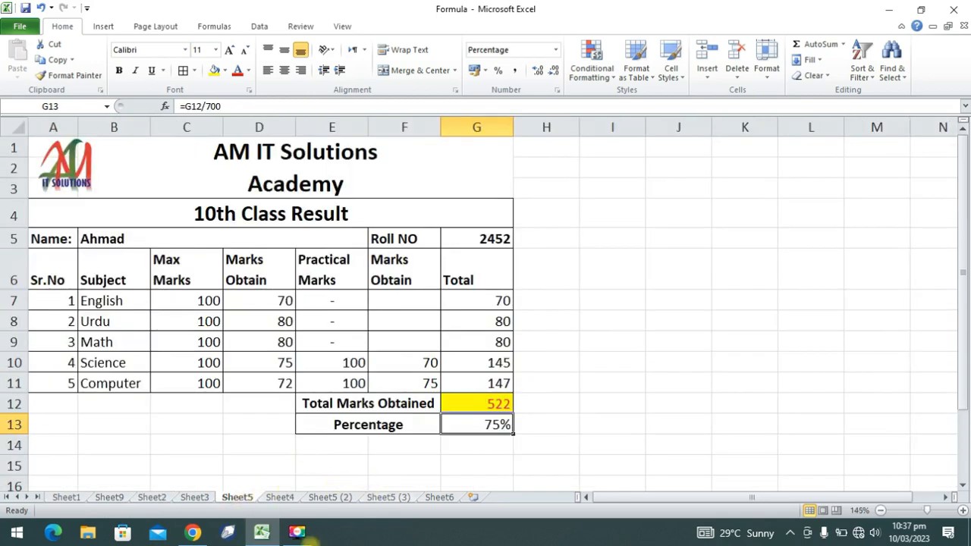
mouse_move(281, 537)
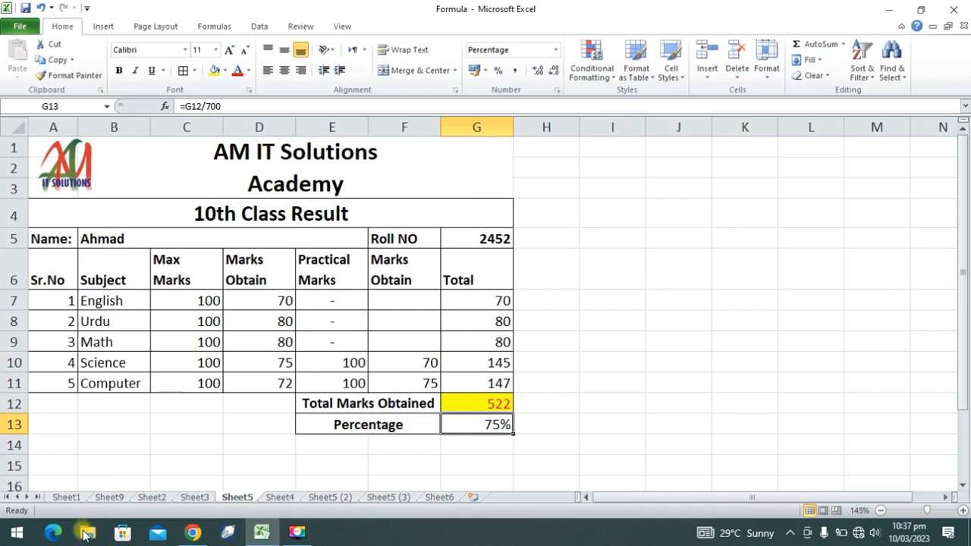
left_click(64, 489)
left_click(66, 497)
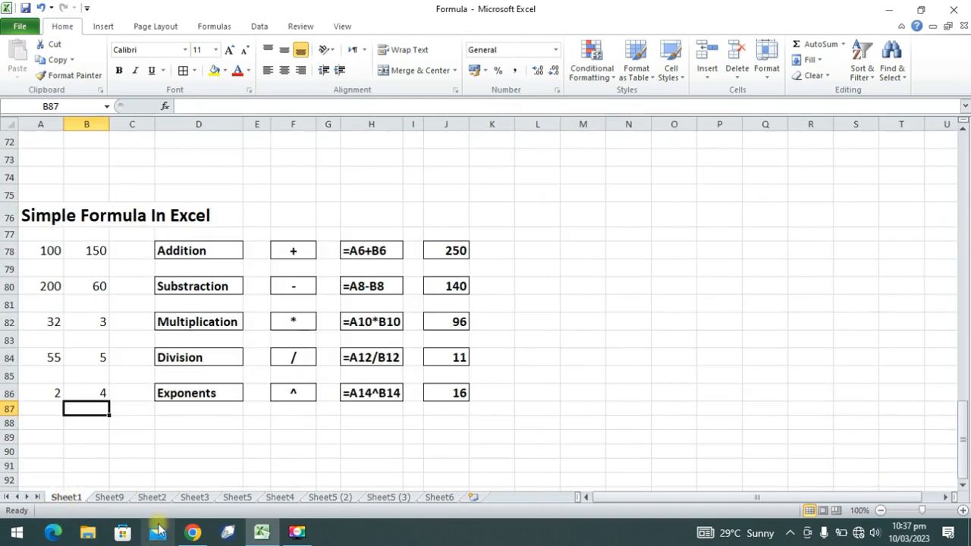
scroll(349, 253, "up", 11)
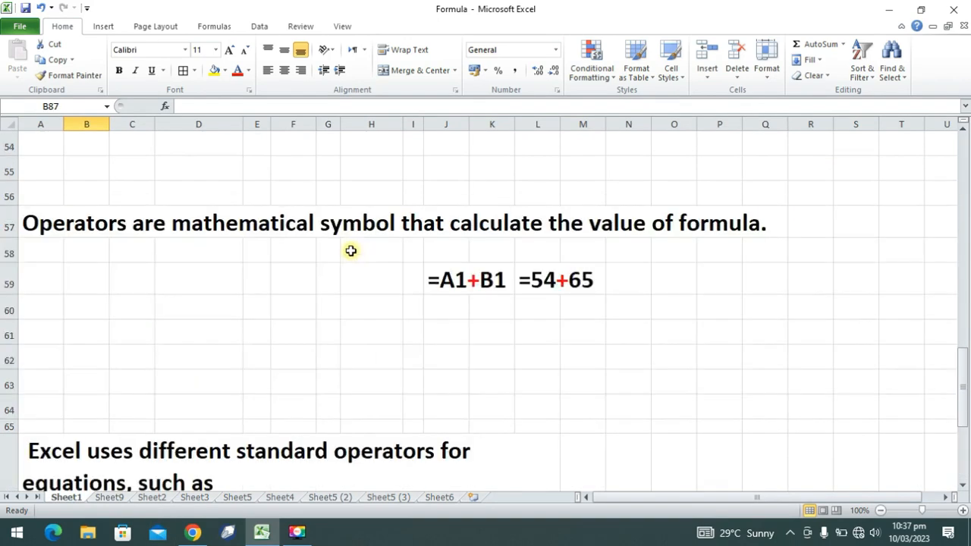
scroll(350, 251, "up", 8)
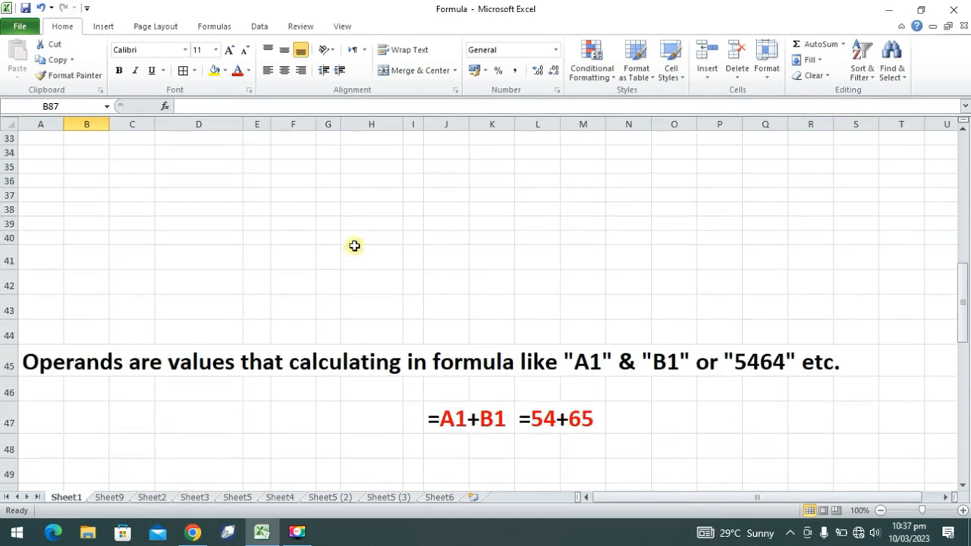
scroll(355, 242, "up", 1)
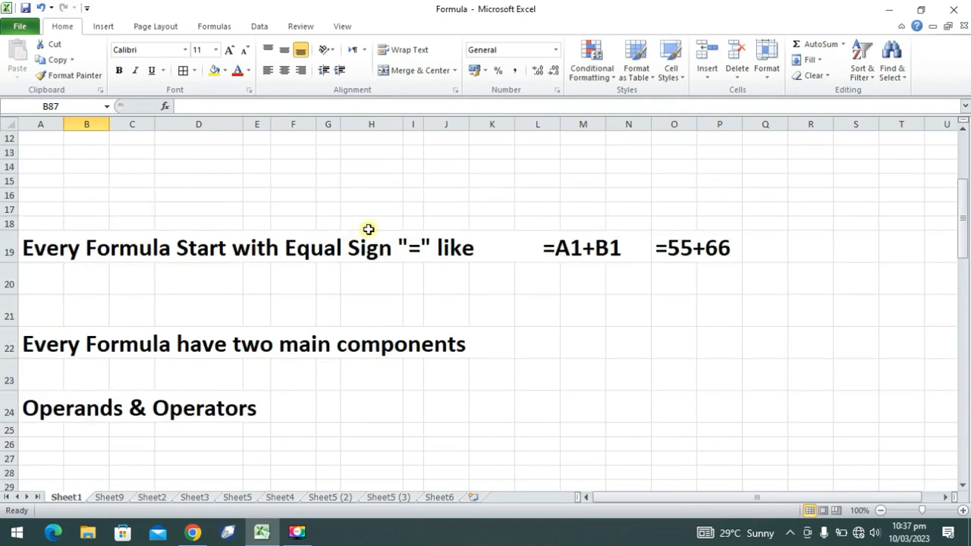